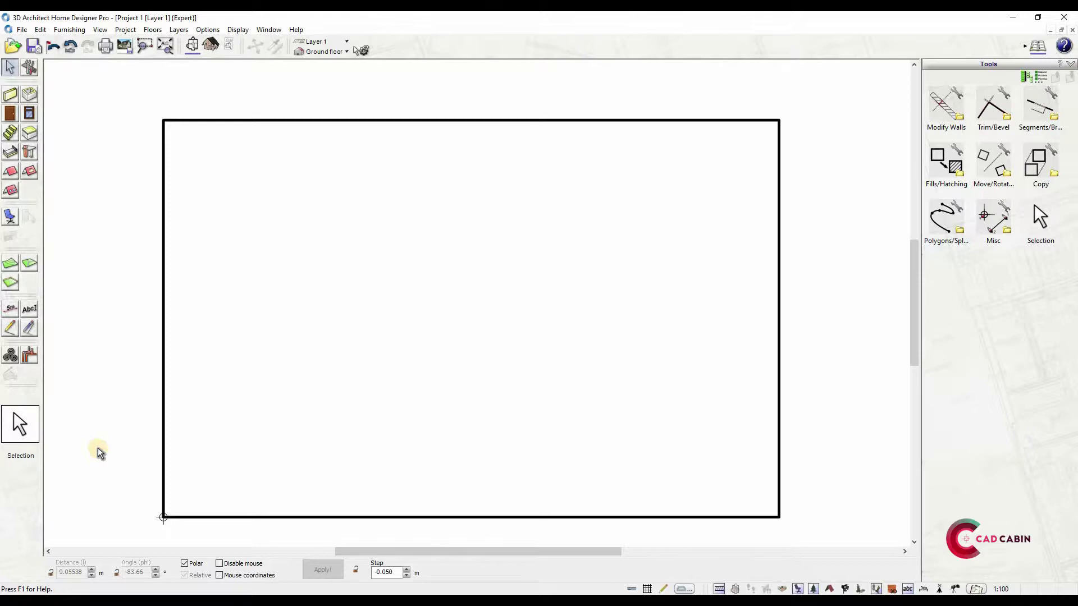
- Draw four Exterior wall (medium) walls in a closed rectangle, 13 m along the bottom, forming Room 1
{"action": "left_click", "coordinate": [10, 95]}
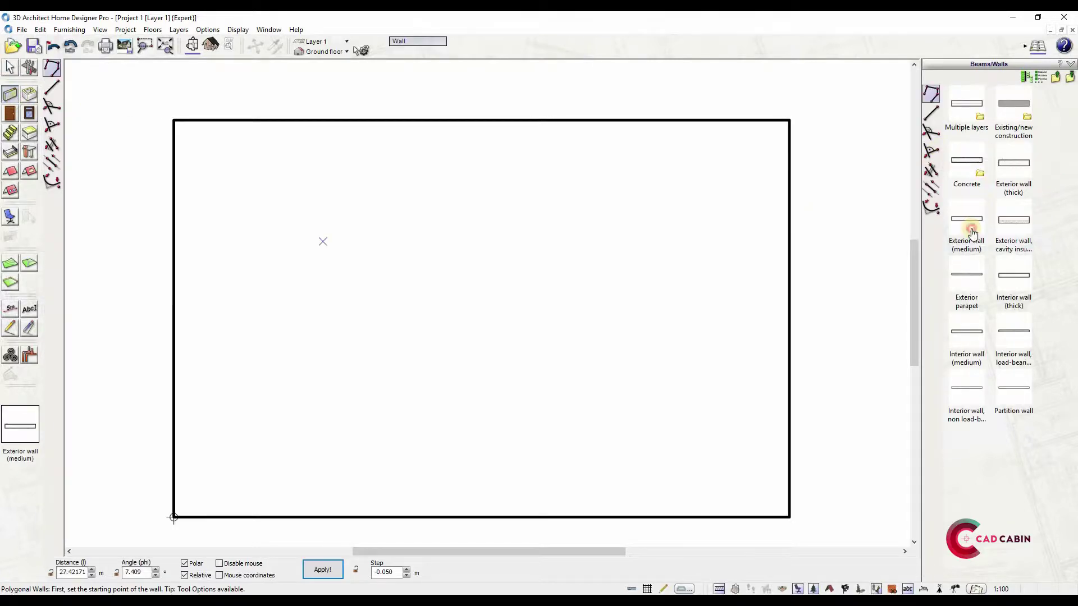
{"action": "left_click", "coordinate": [966, 219]}
{"action": "left_click", "coordinate": [360, 446]}
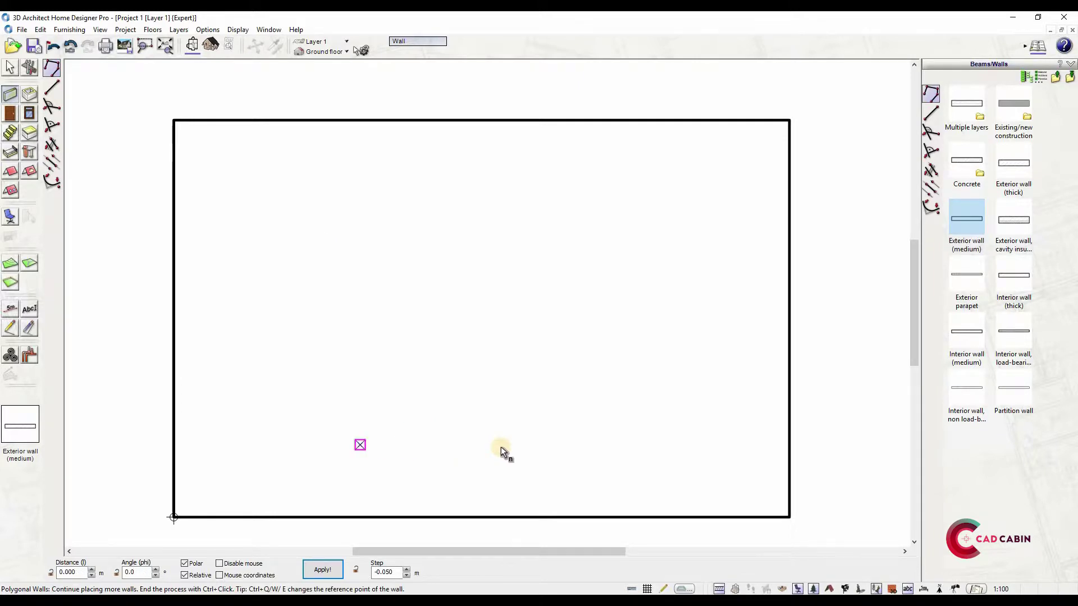
{"action": "type", "text": "13"}
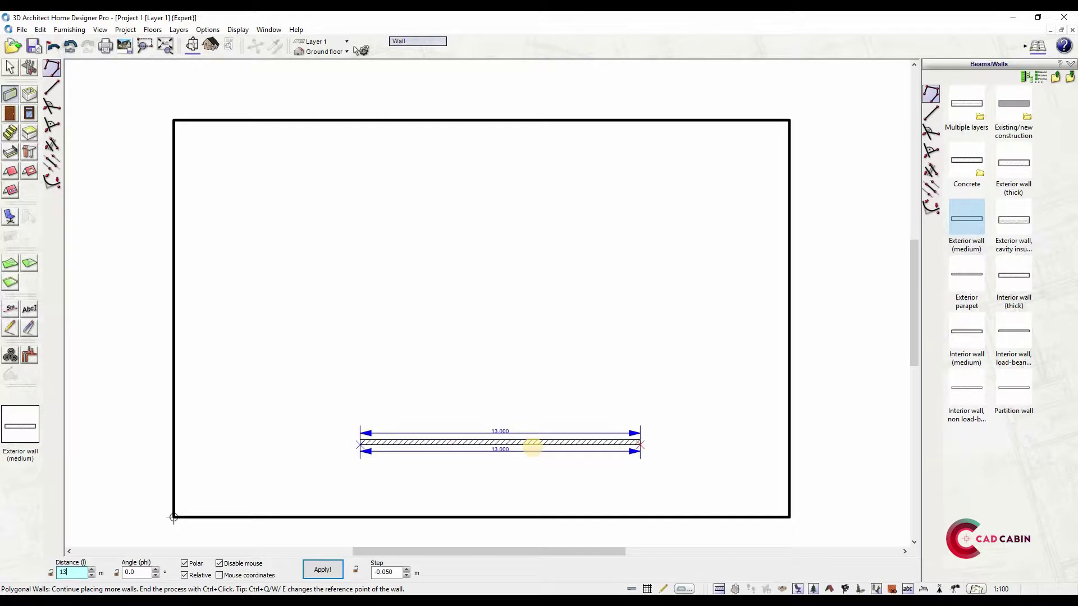
{"action": "key", "text": "Return"}
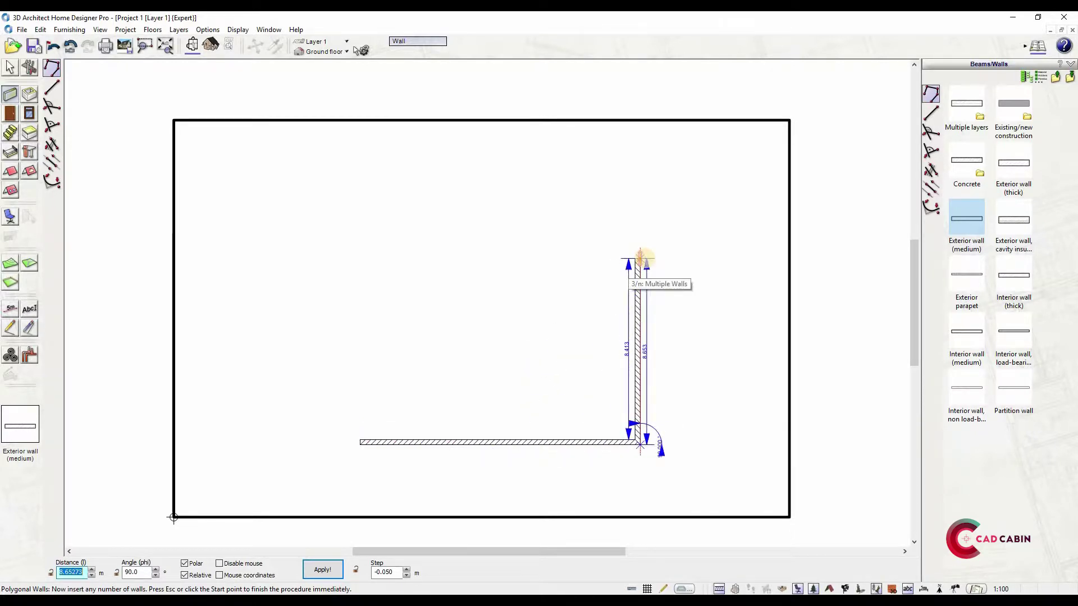
{"action": "left_click", "coordinate": [449, 247]}
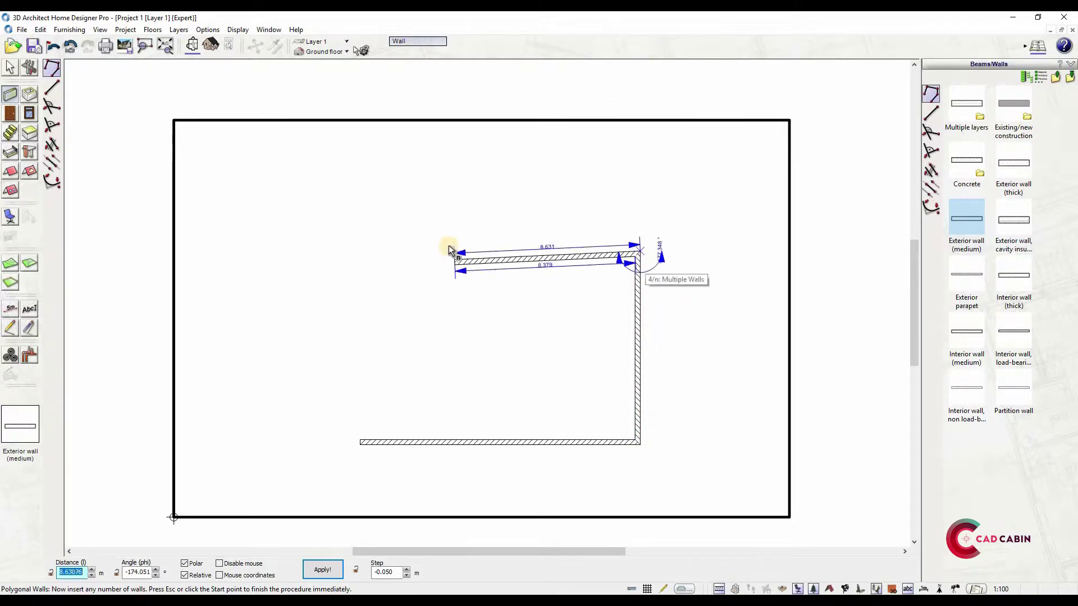
{"action": "left_click", "coordinate": [360, 252]}
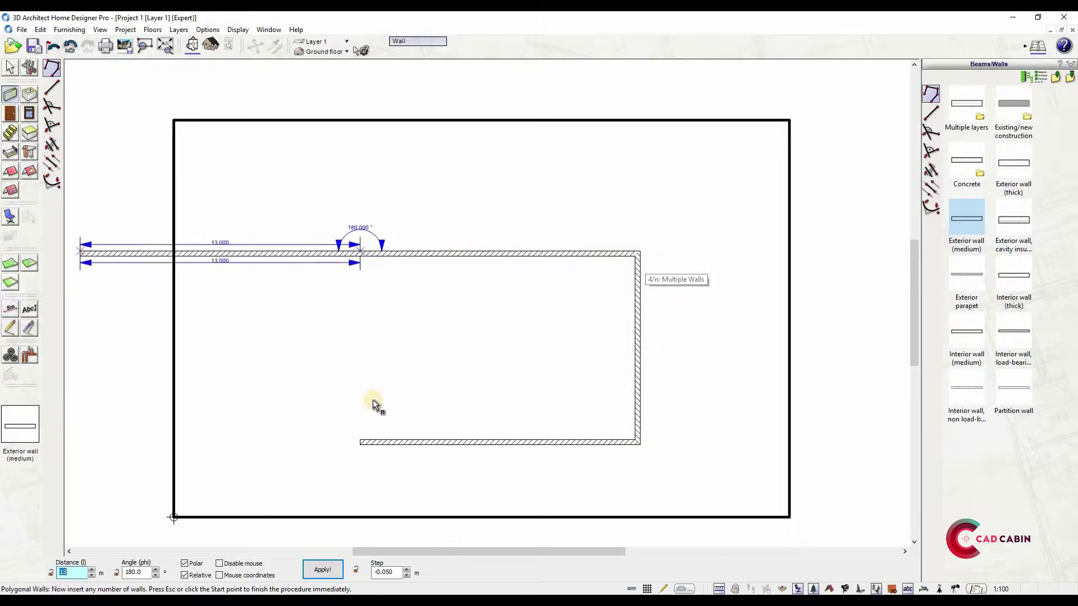
{"action": "left_click", "coordinate": [361, 442]}
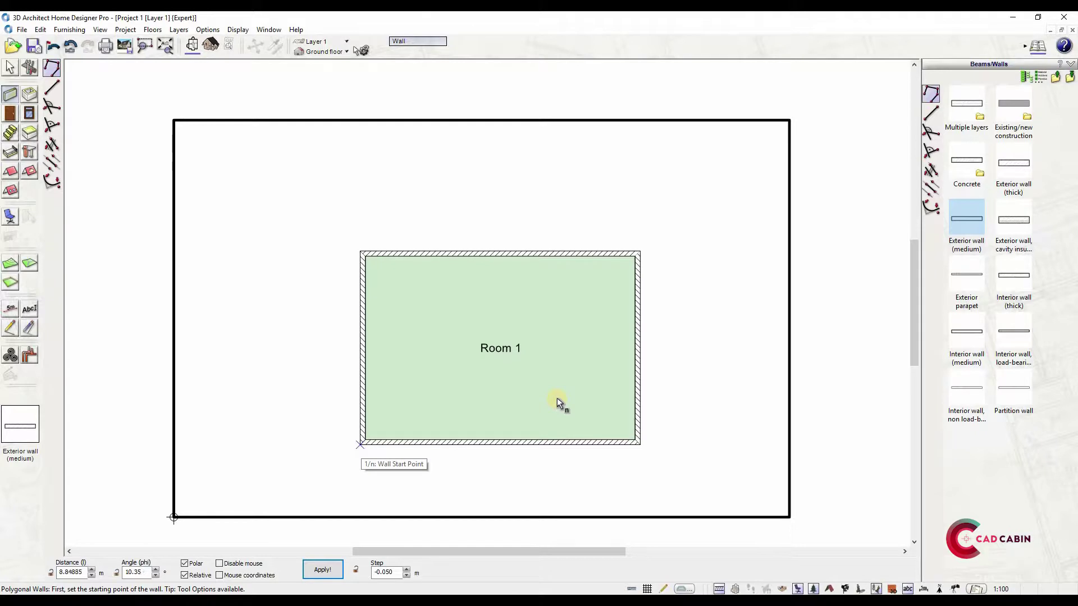
{"action": "scroll", "coordinate": [557, 398], "scroll_direction": "up", "scroll_amount": 1}
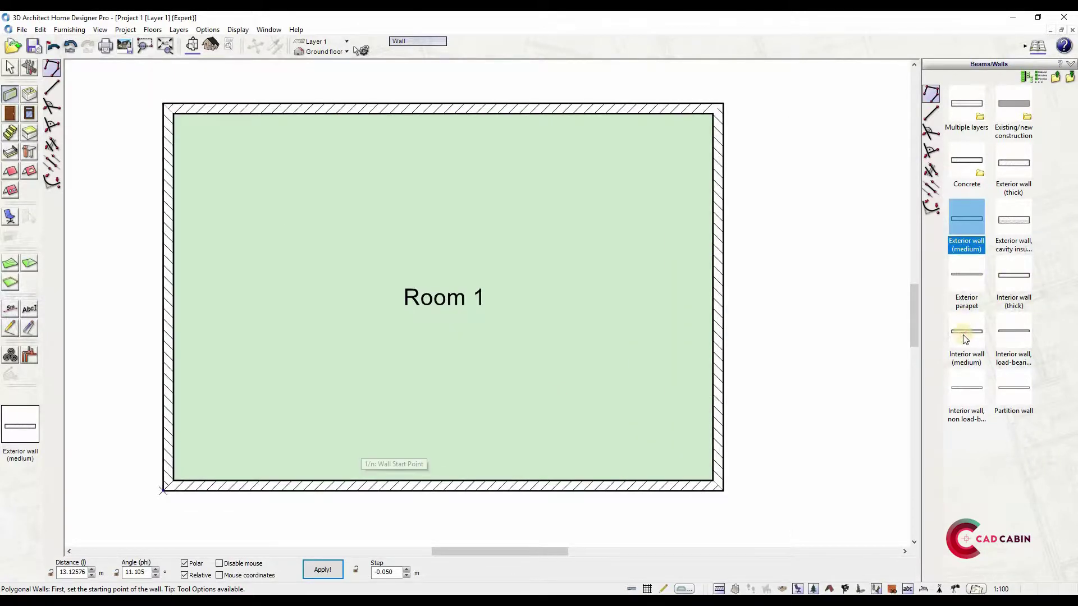
- Run an Interior wall (medium) from 5.5 m along the top wall down to the bottom wall
{"action": "left_click", "coordinate": [964, 339]}
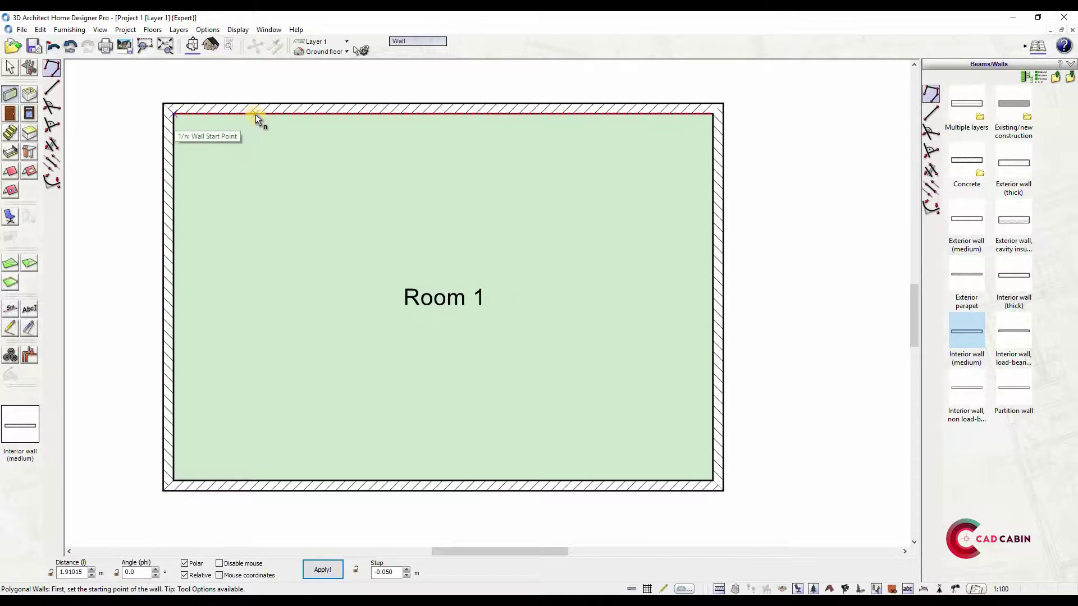
{"action": "type", "text": "5."}
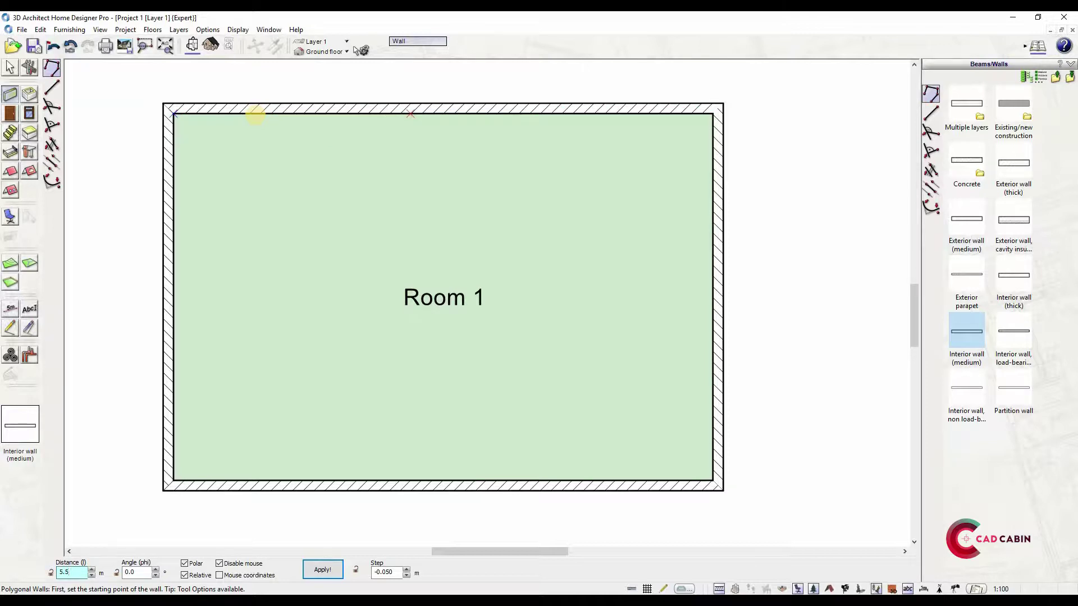
{"action": "type", "text": "5"}
{"action": "key", "text": "Return"}
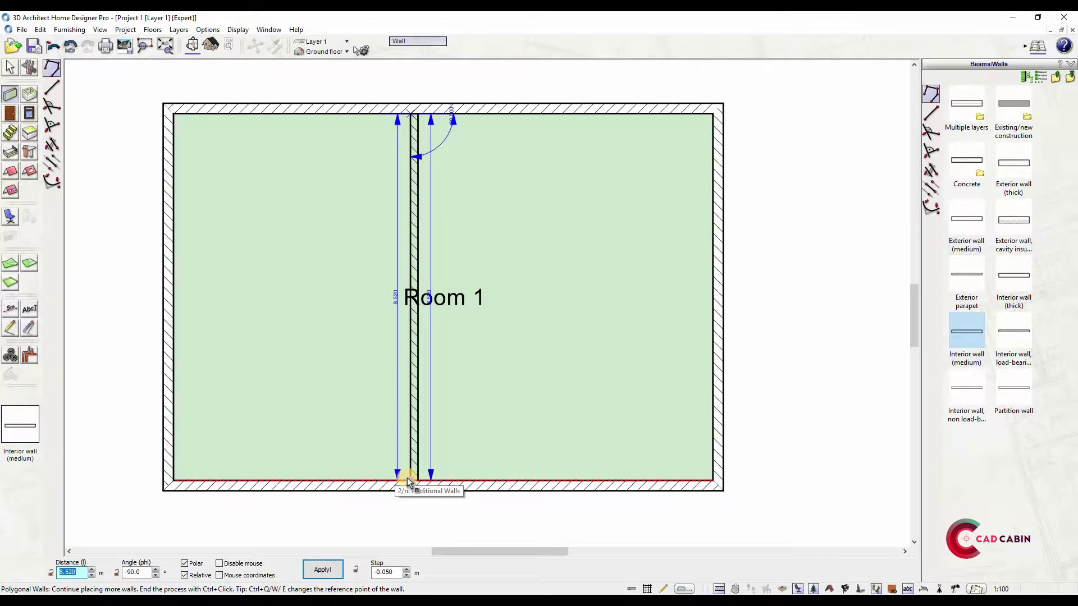
{"action": "left_click", "coordinate": [406, 478]}
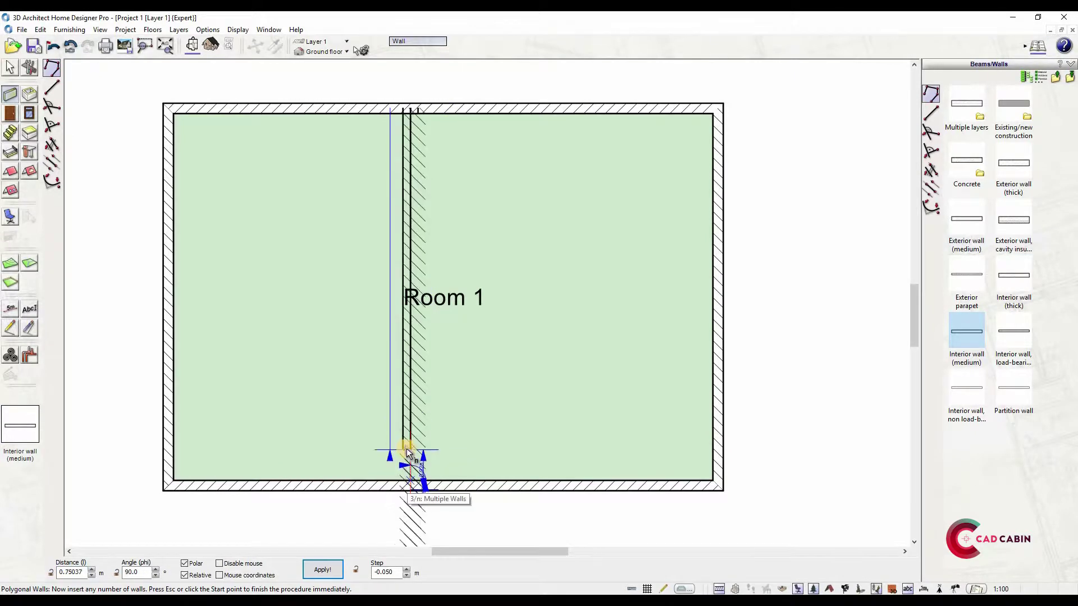
{"action": "key", "text": "Escape"}
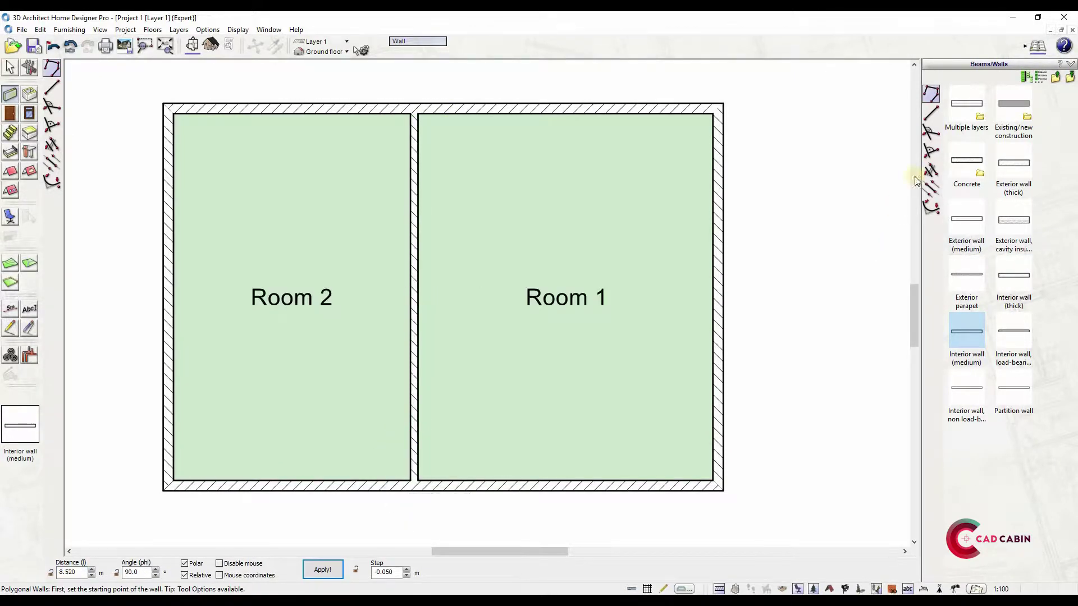
- Draw a medium interior single wall from the middle partition to the left exterior wall, creating Room 3
{"action": "left_click", "coordinate": [931, 113]}
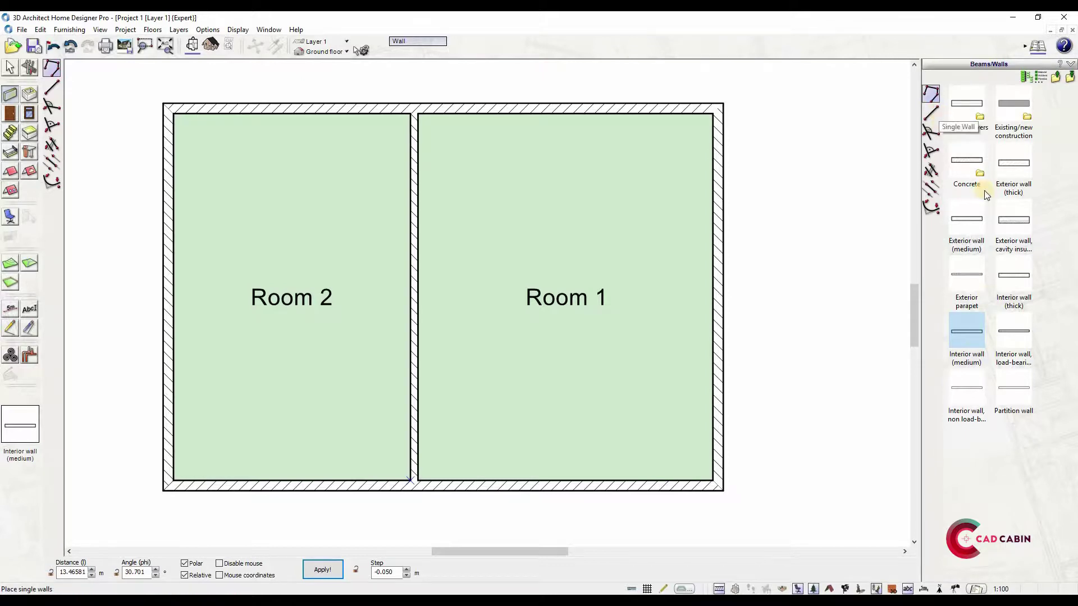
{"action": "left_click", "coordinate": [966, 336]}
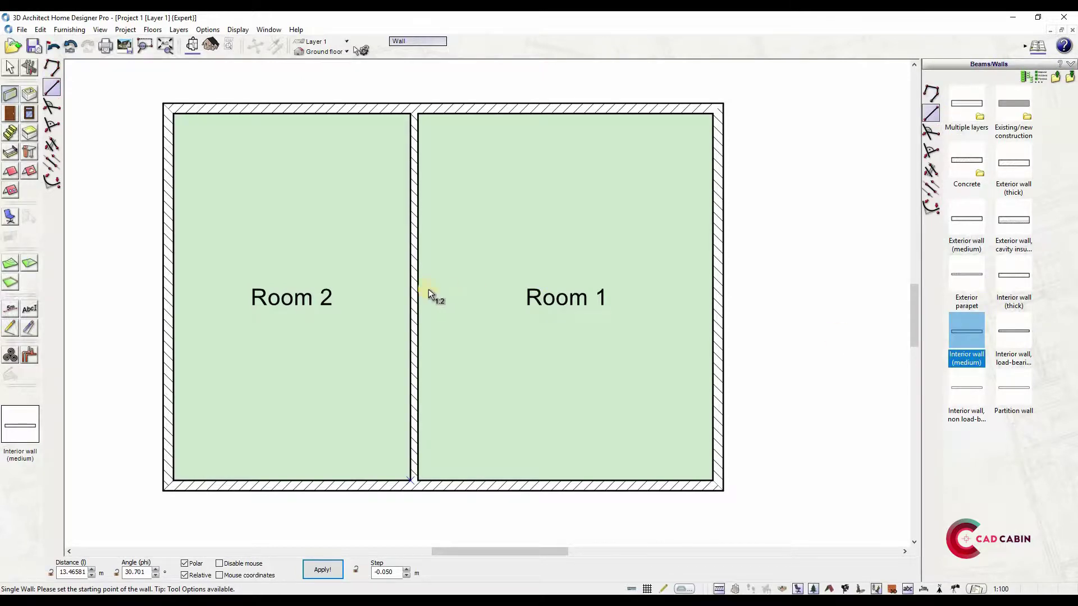
{"action": "left_click", "coordinate": [385, 297]}
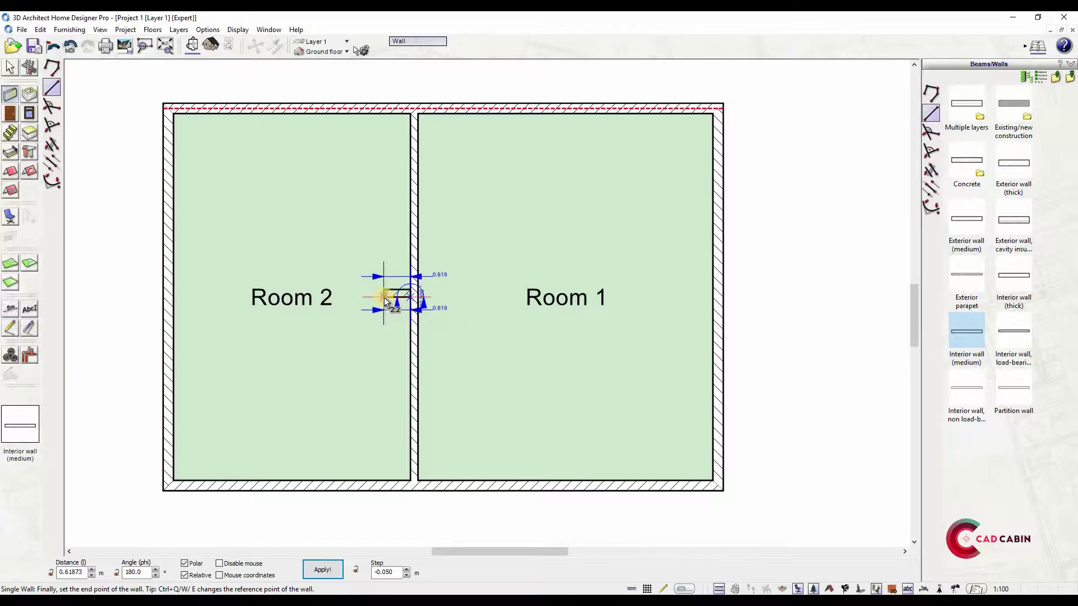
{"action": "left_click", "coordinate": [178, 295]}
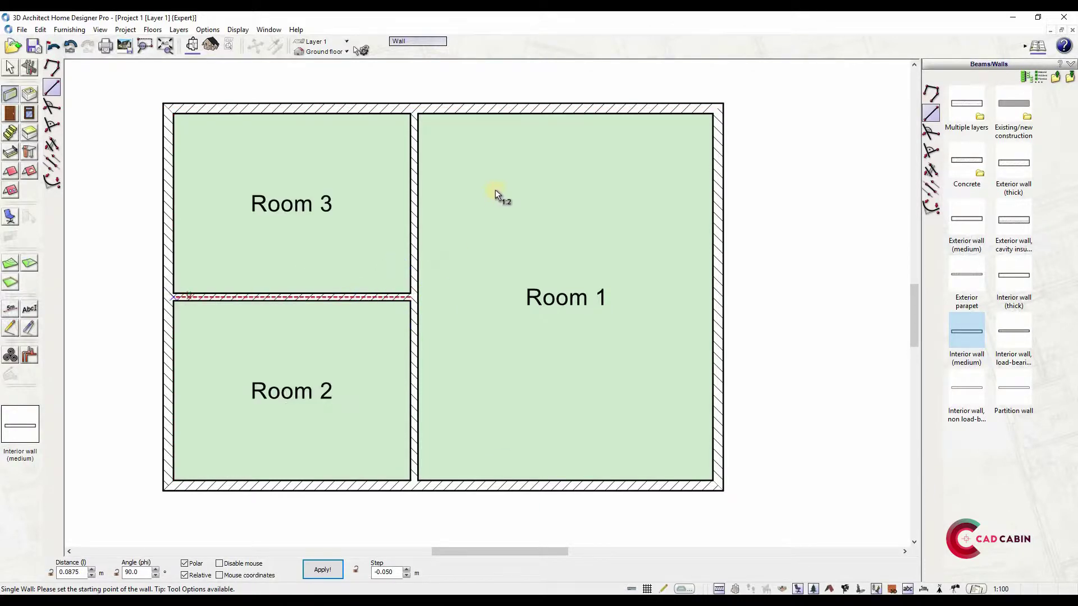
- Enclose Room 4 with a short wall into Room 1 and a wall up to the top wall
{"action": "left_click", "coordinate": [419, 220]}
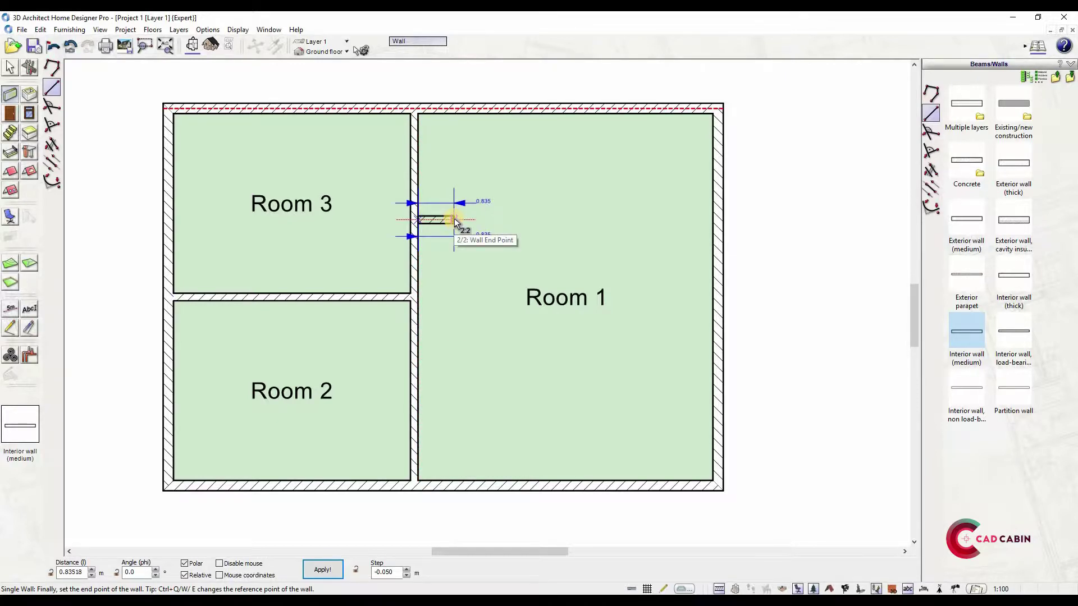
{"action": "type", "text": "1."}
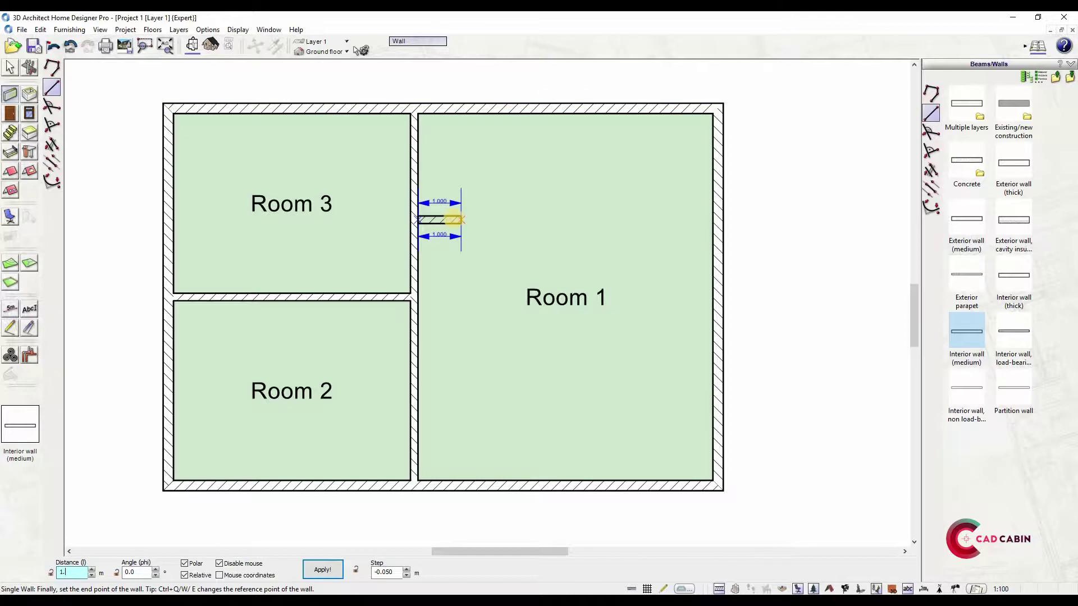
{"action": "type", "text": "2"}
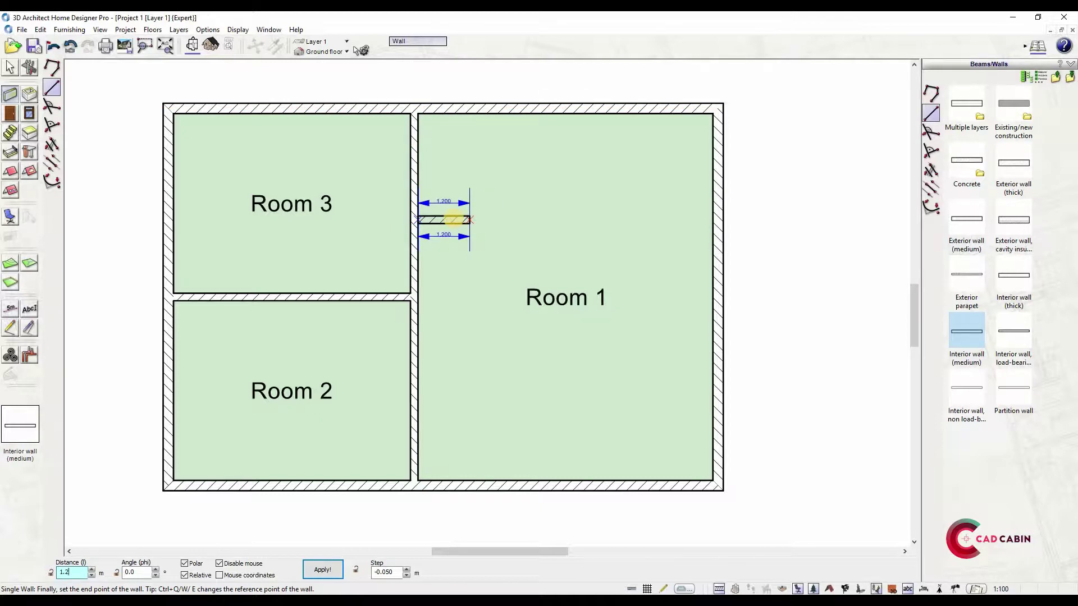
{"action": "type", "text": "2"}
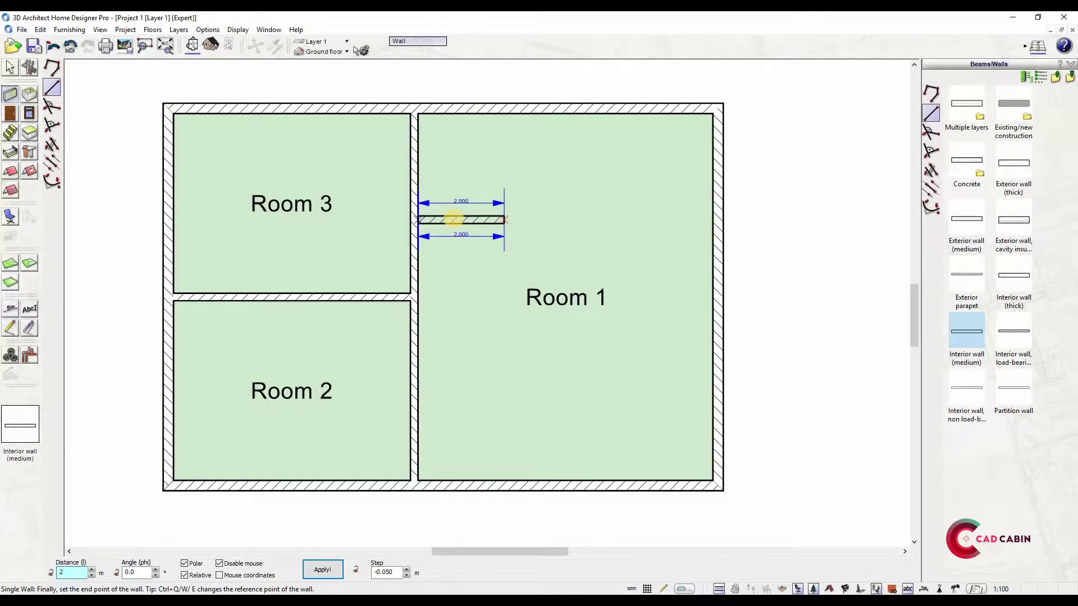
{"action": "key", "text": "Return"}
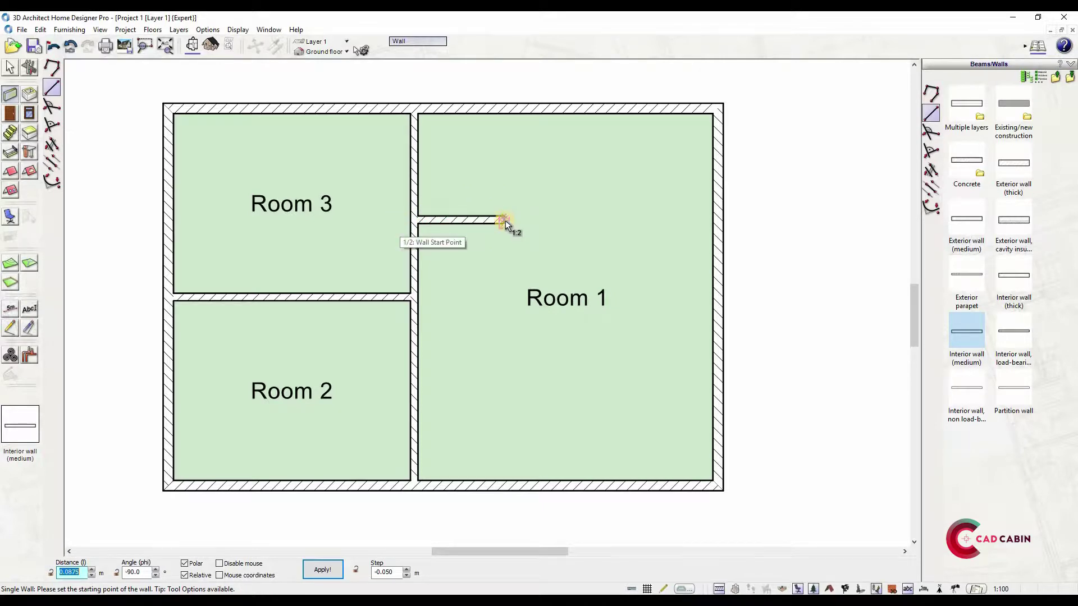
{"action": "left_click", "coordinate": [505, 221]}
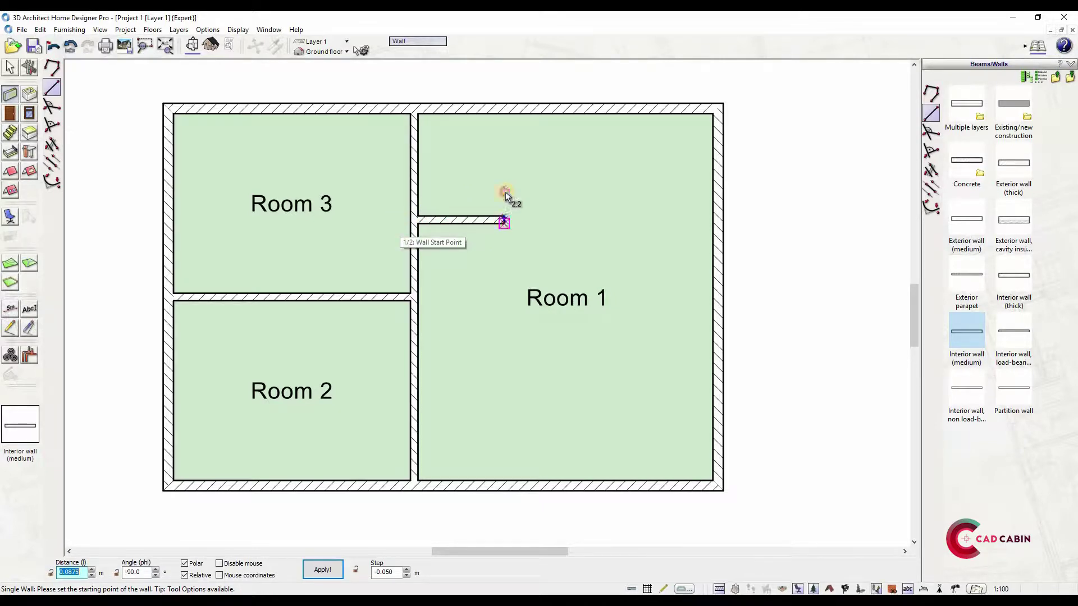
{"action": "left_click", "coordinate": [507, 116]}
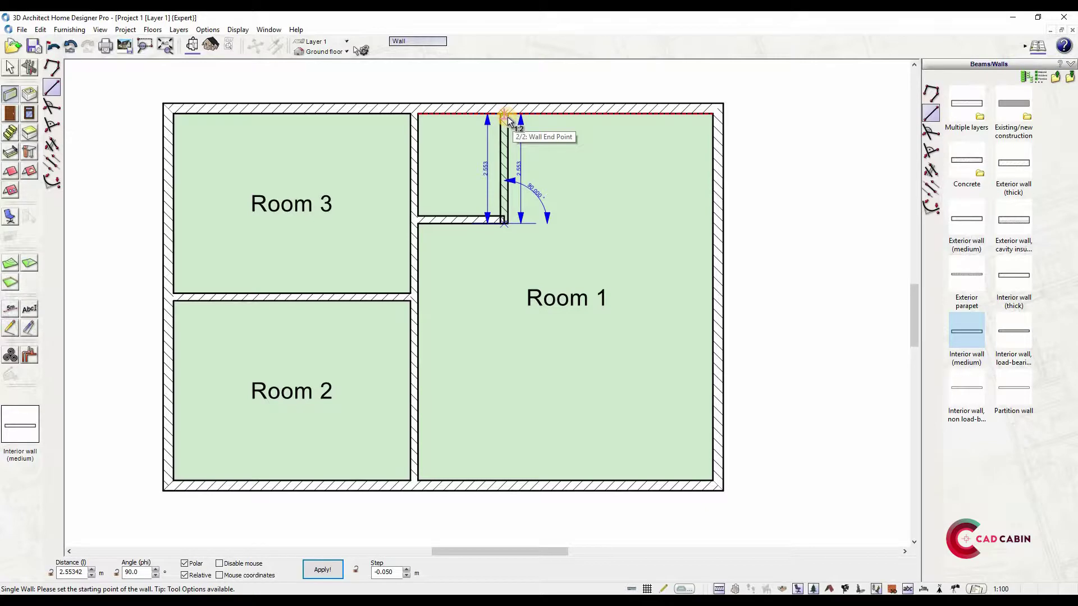
{"action": "left_click", "coordinate": [12, 67]}
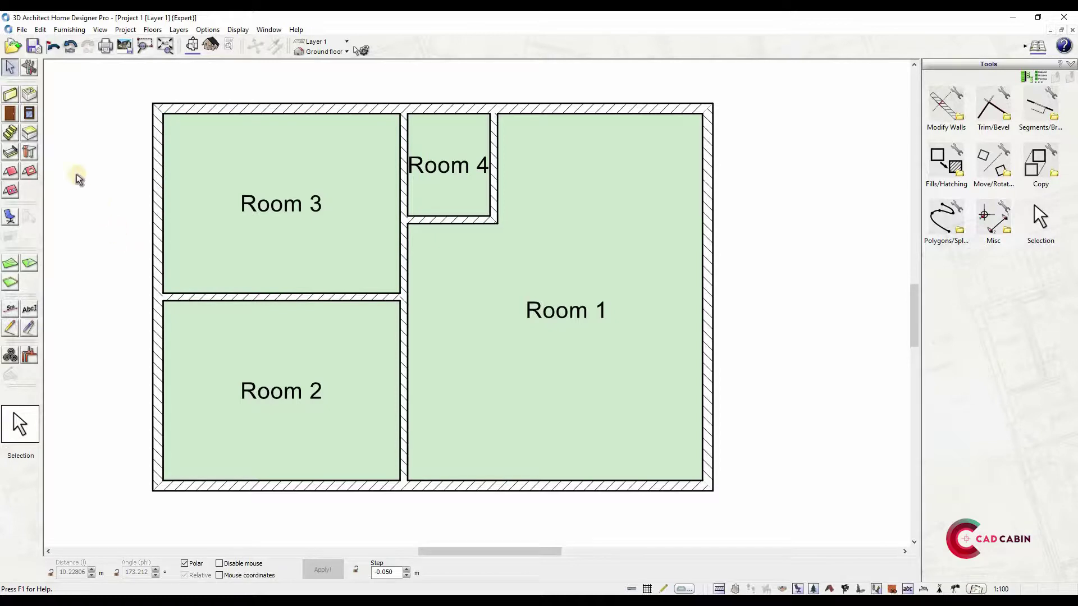
- Place a 101.0 x 213.5 cm entrance door in Room 1's bottom exterior wall
{"action": "left_click", "coordinate": [11, 114]}
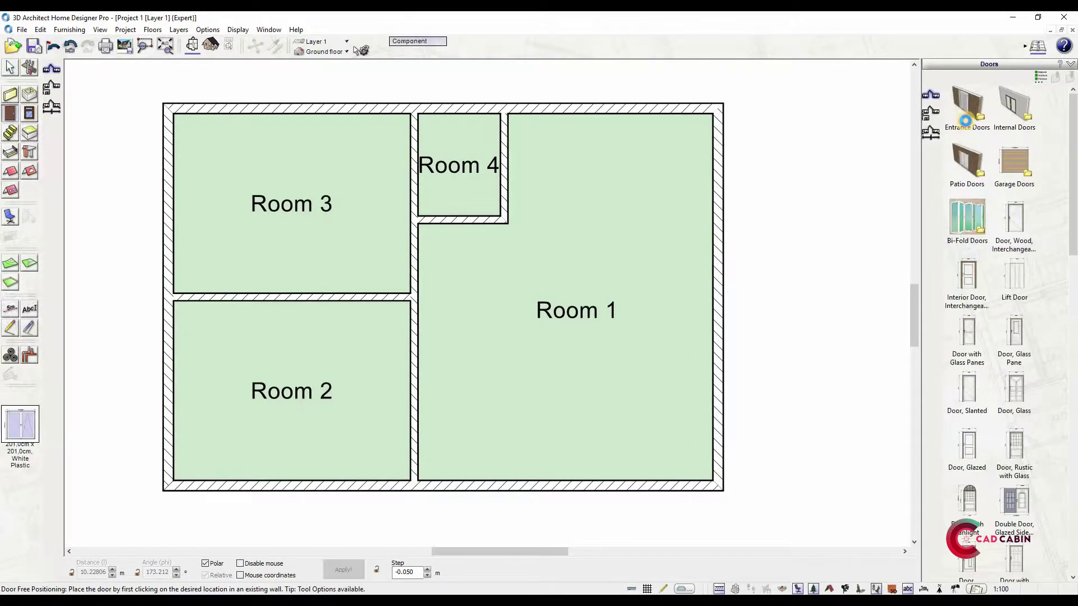
{"action": "double_click", "coordinate": [965, 120]}
{"action": "scroll", "coordinate": [995, 321], "scroll_direction": "down", "scroll_amount": 5}
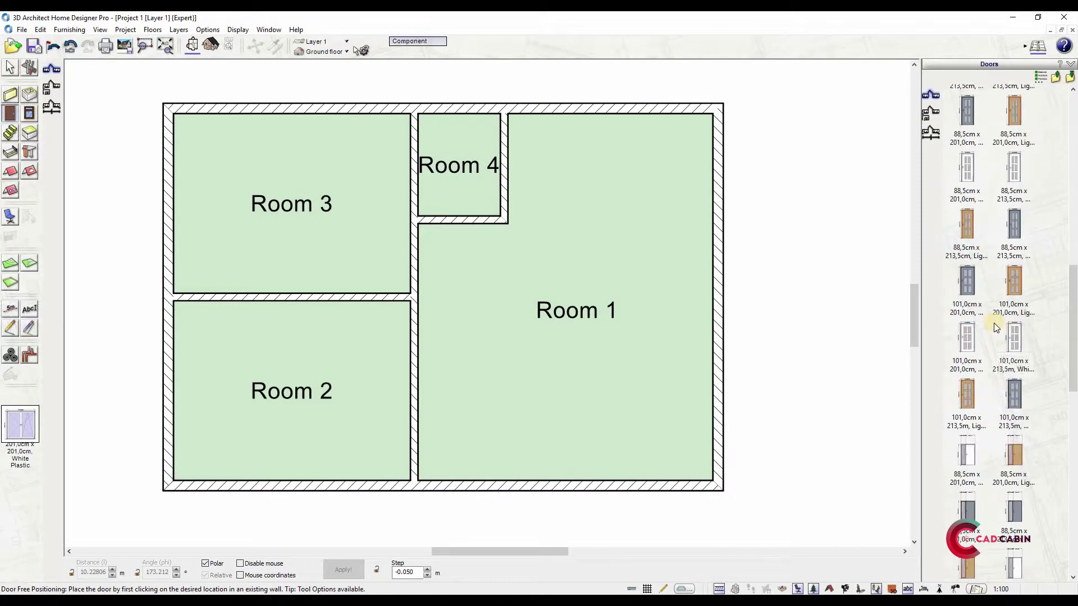
{"action": "left_click", "coordinate": [1013, 406]}
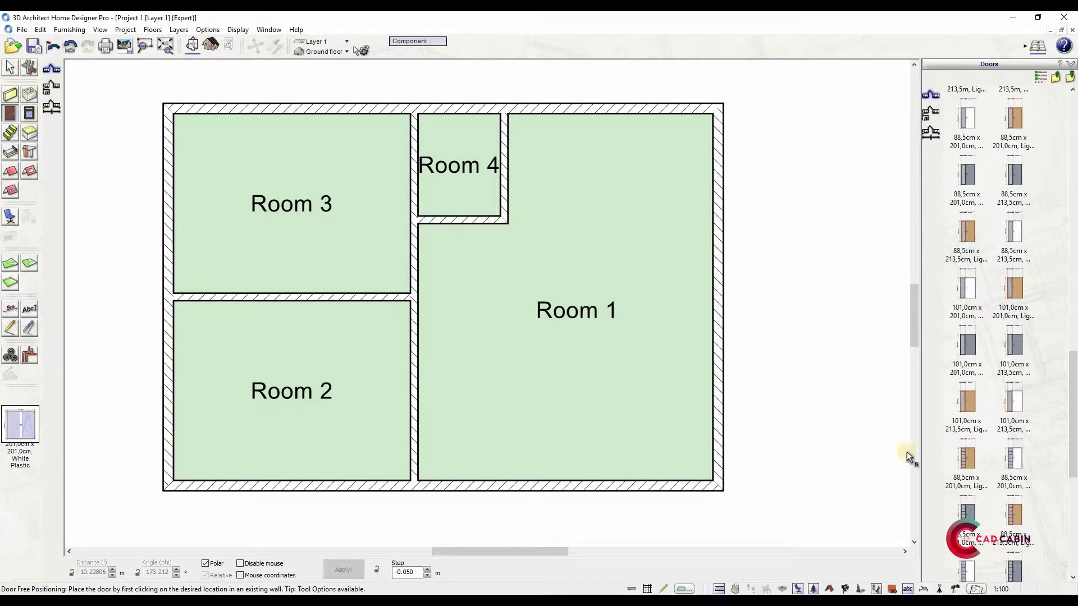
{"action": "left_click", "coordinate": [492, 481]}
{"action": "left_click", "coordinate": [436, 470]}
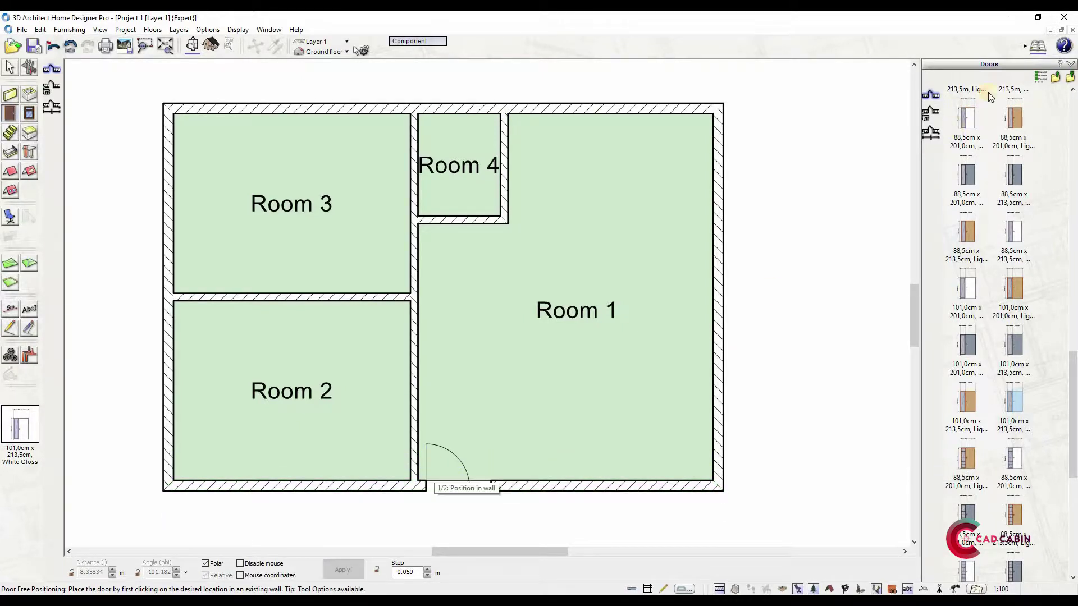
{"action": "left_click", "coordinate": [1052, 78]}
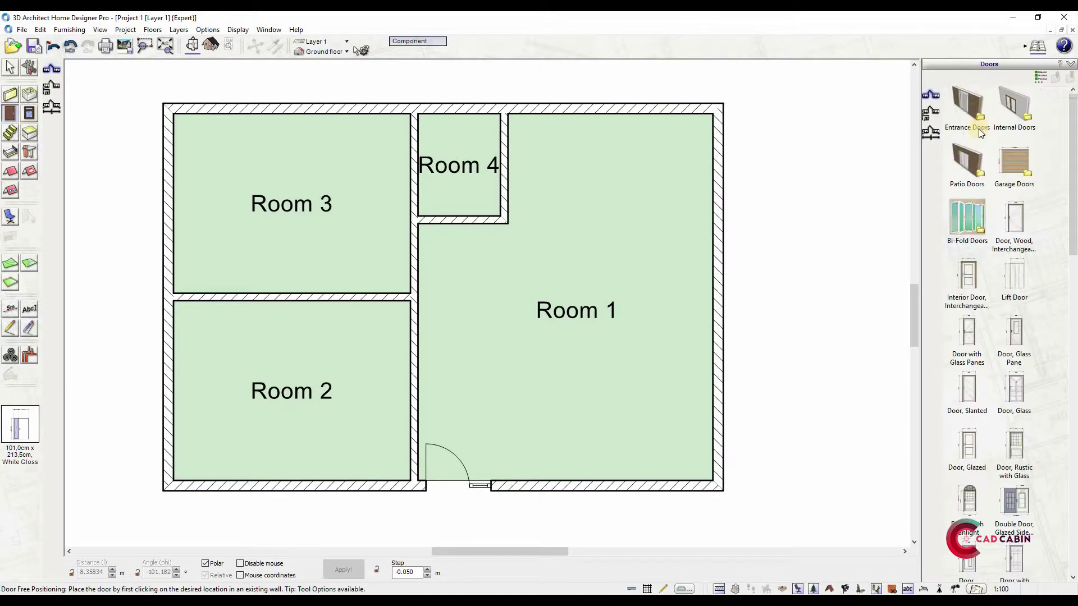
- Add plain interior doors from Room 1 into Room 2 and Room 3, each opening into its room
{"action": "double_click", "coordinate": [1014, 103]}
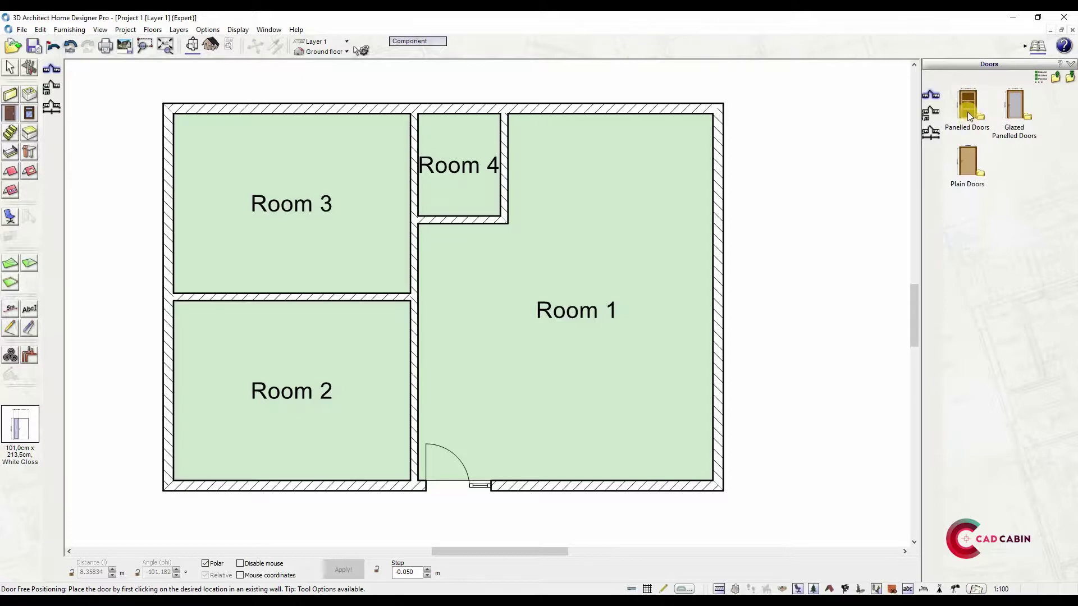
{"action": "double_click", "coordinate": [964, 152]}
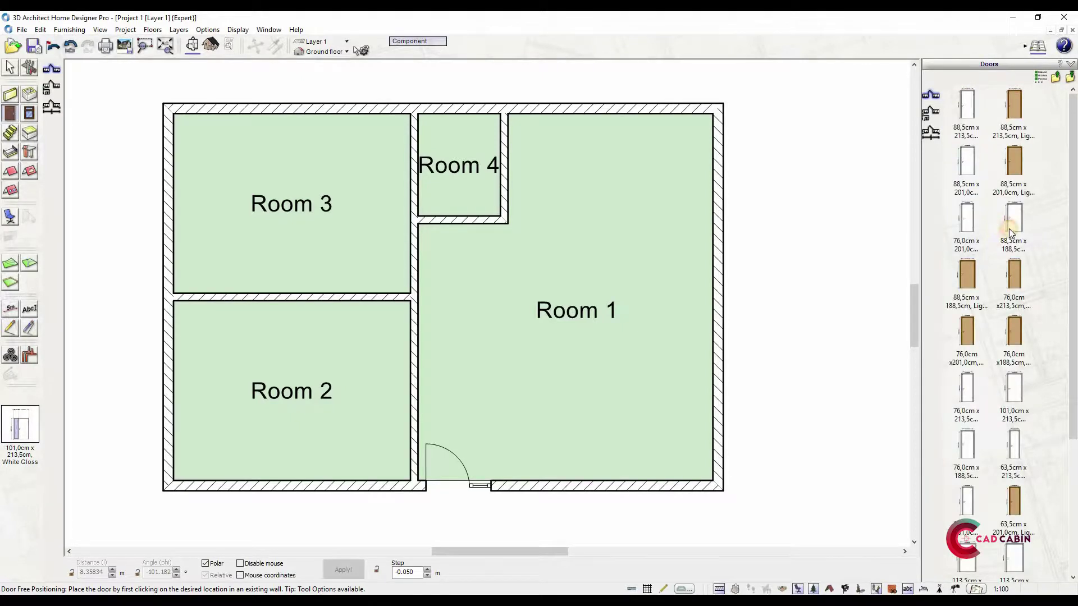
{"action": "left_click", "coordinate": [1015, 214]}
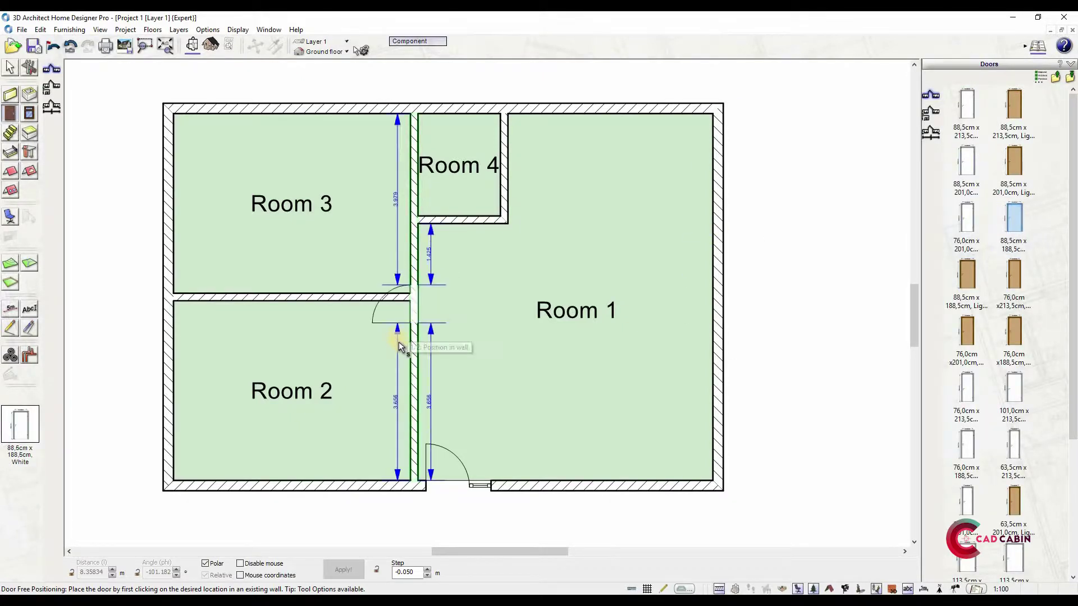
{"action": "left_click", "coordinate": [411, 341]}
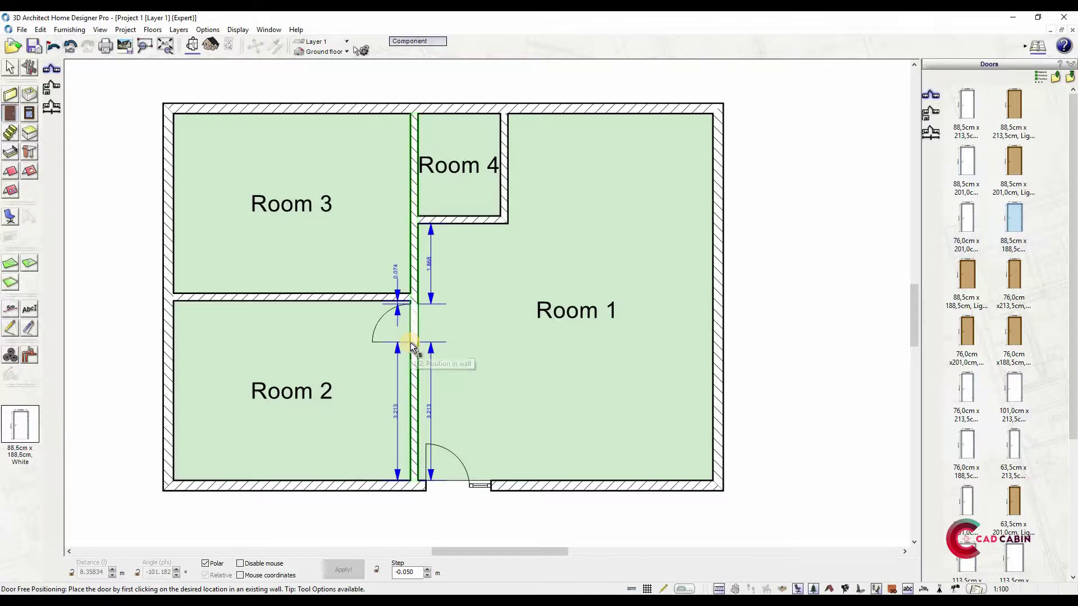
{"action": "left_click", "coordinate": [396, 325]}
{"action": "left_click", "coordinate": [413, 289]}
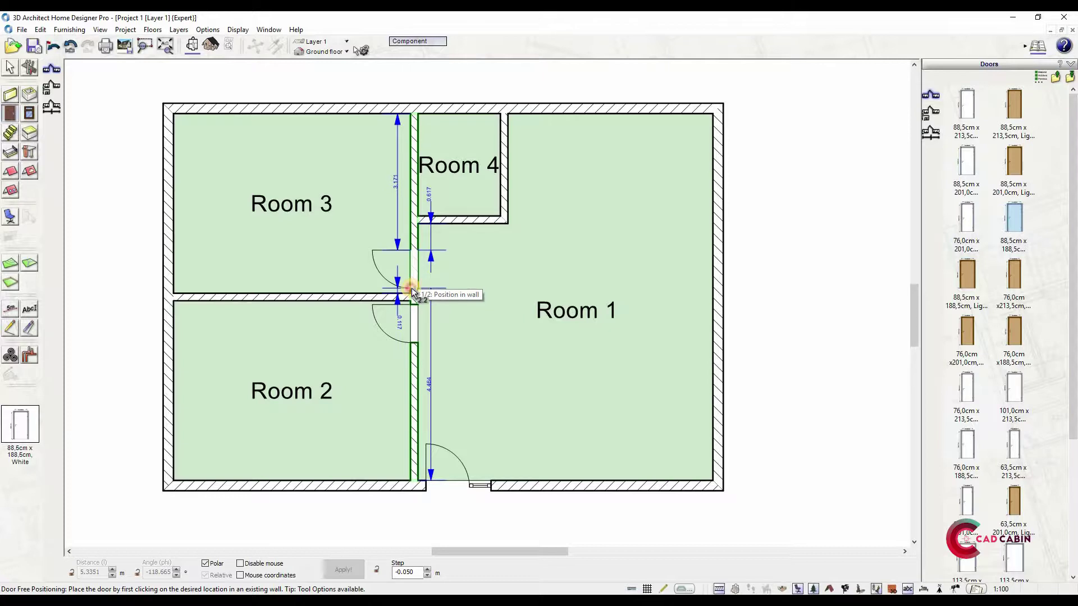
{"action": "left_click", "coordinate": [395, 283]}
{"action": "left_click", "coordinate": [395, 281]}
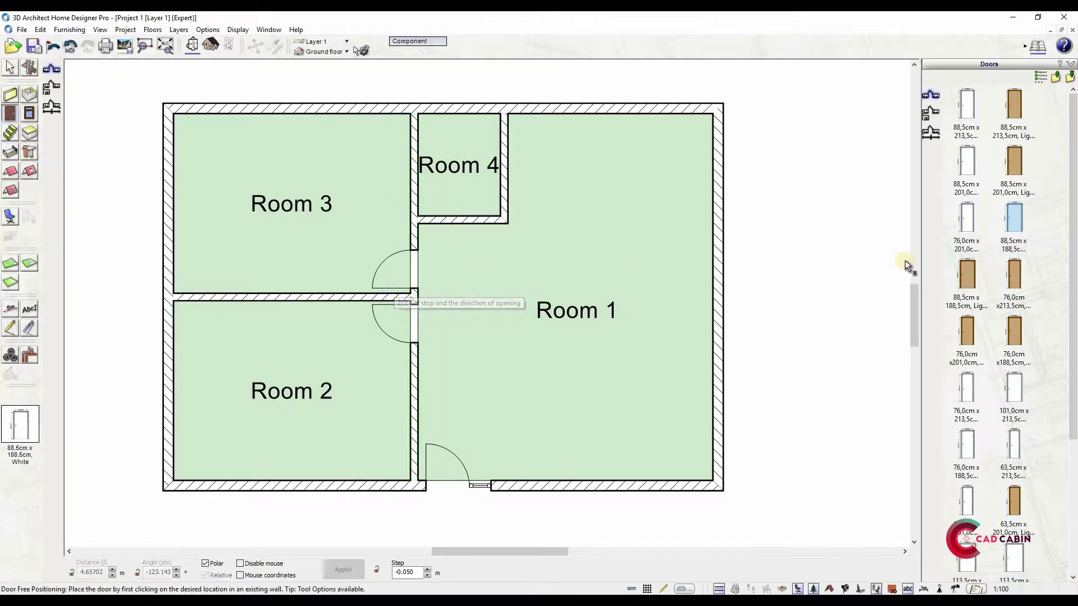
- Add a 76.0 x 201.0 cm door from Room 1 into Room 4, opening into the room
{"action": "left_click", "coordinate": [971, 220]}
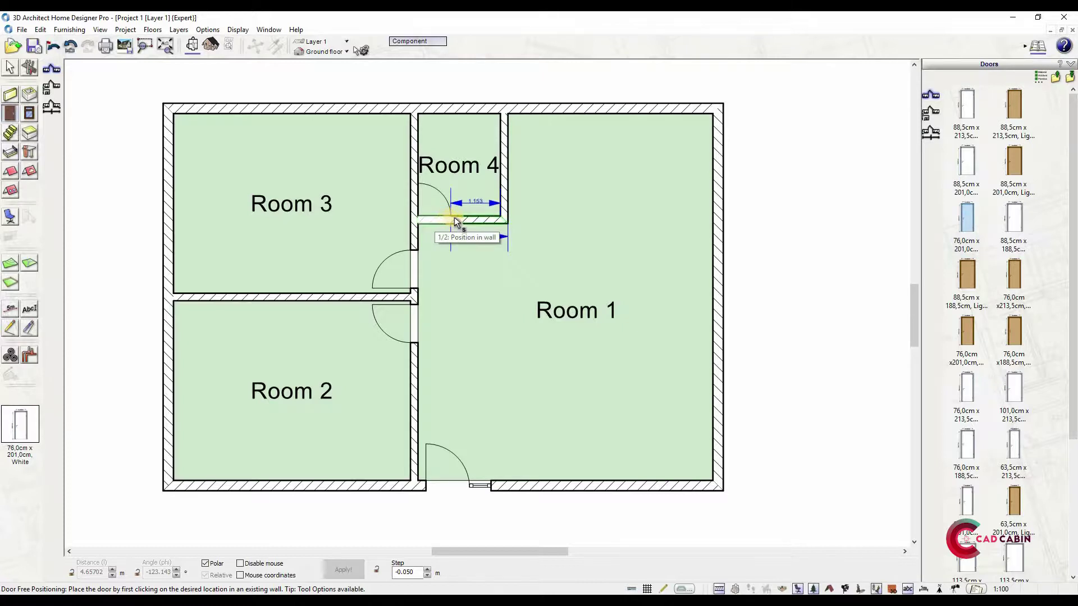
{"action": "left_click", "coordinate": [453, 217]}
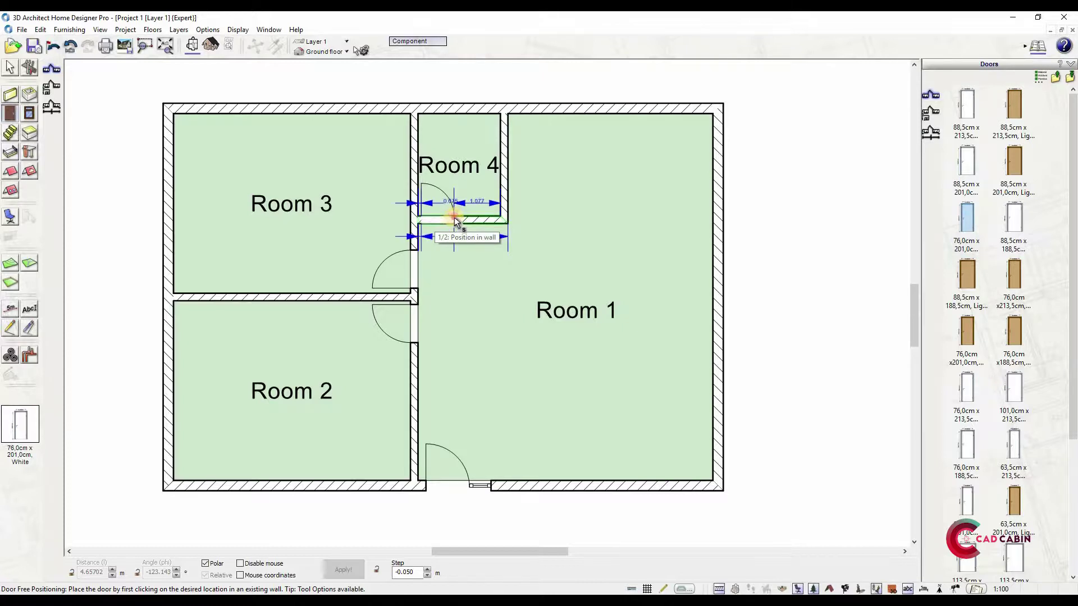
{"action": "left_click", "coordinate": [433, 194]}
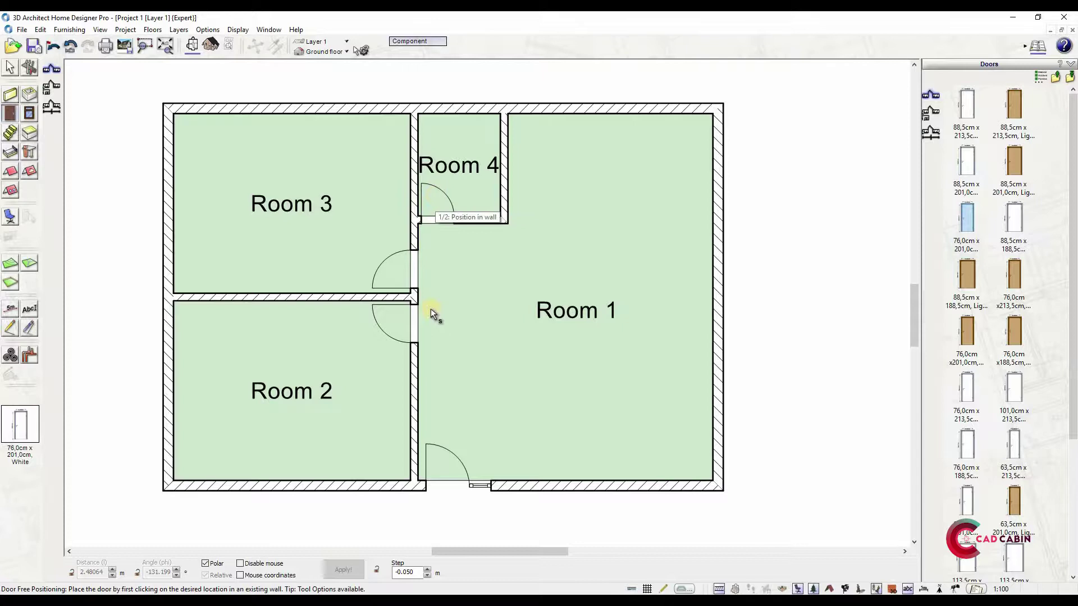
{"action": "left_click", "coordinate": [10, 67]}
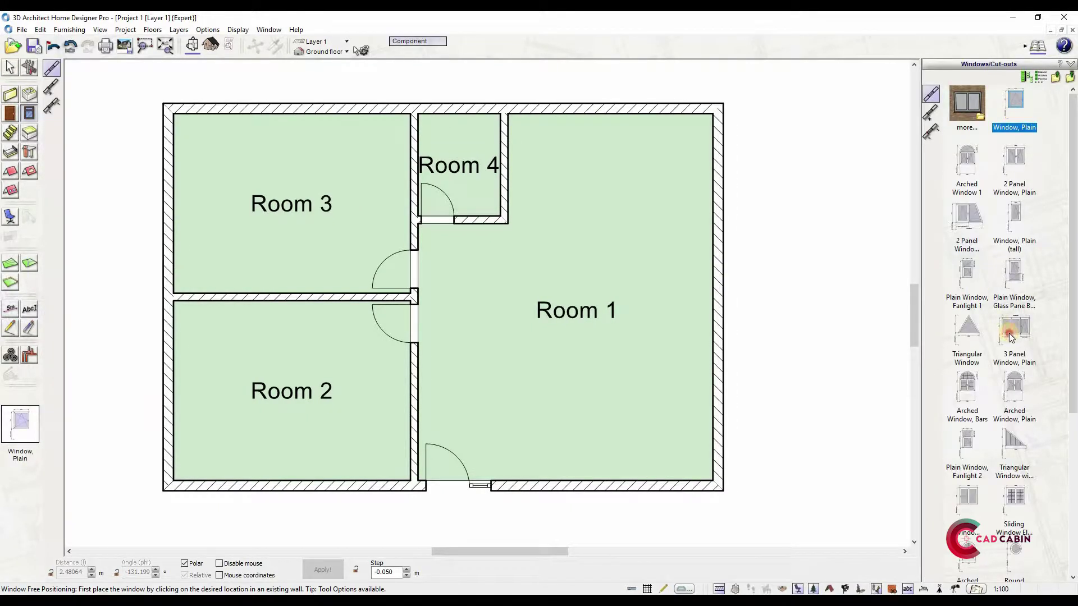
- Place a 3 Panel Window, Plain in both Room 1's bottom wall and its right wall
{"action": "left_click", "coordinate": [1013, 335]}
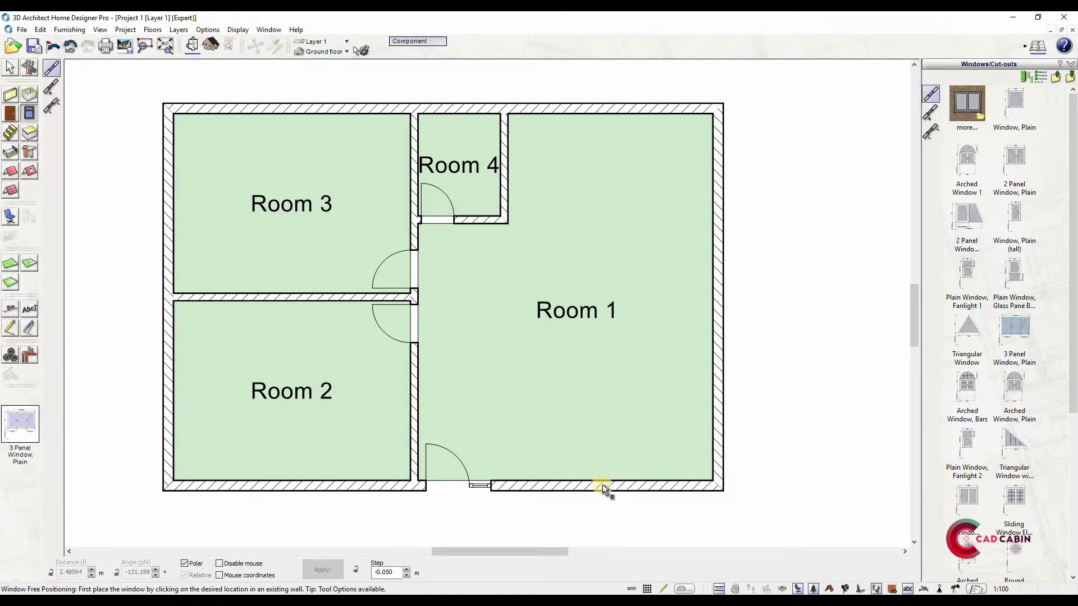
{"action": "left_click", "coordinate": [656, 491]}
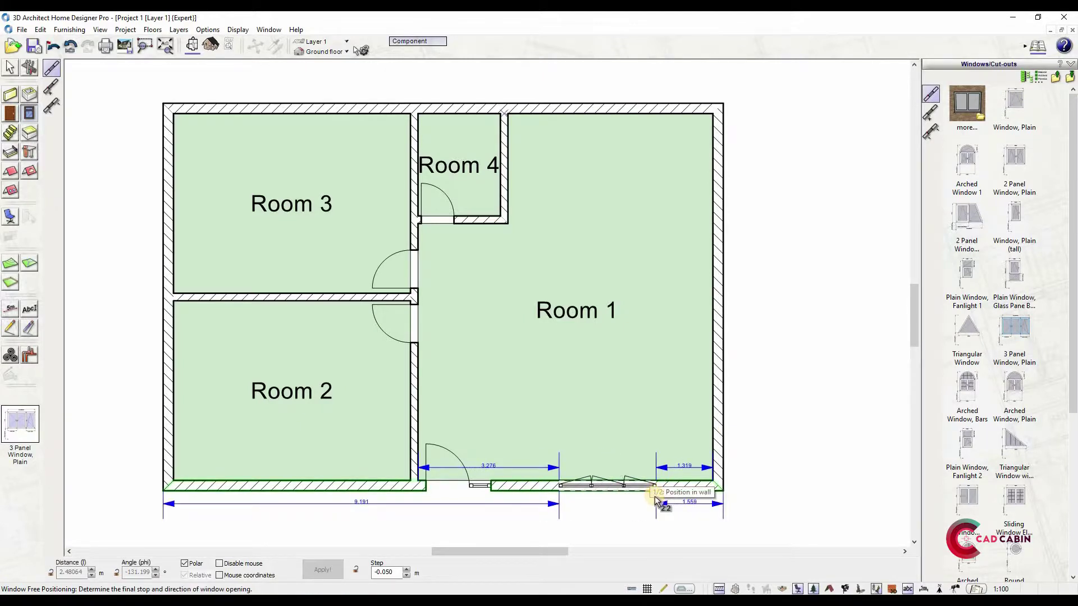
{"action": "left_click", "coordinate": [648, 500]}
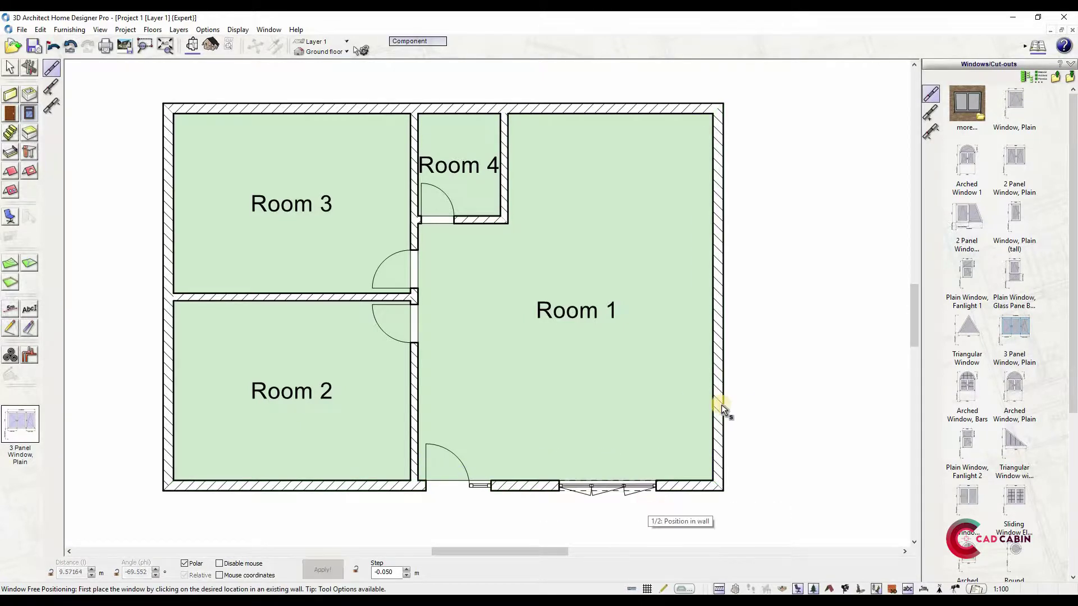
{"action": "left_click", "coordinate": [719, 338]}
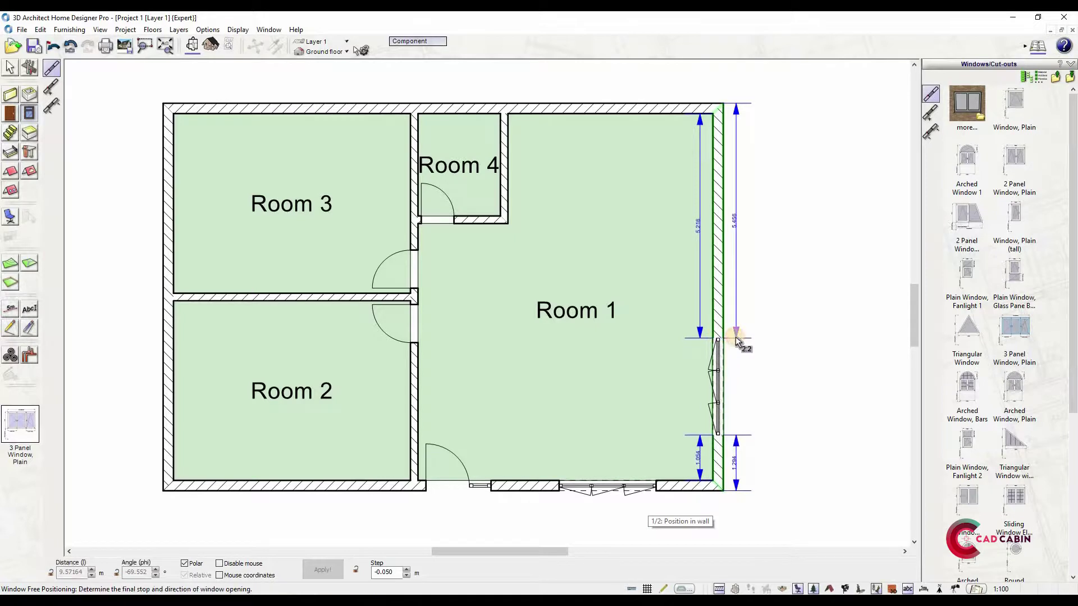
{"action": "left_click", "coordinate": [752, 337]}
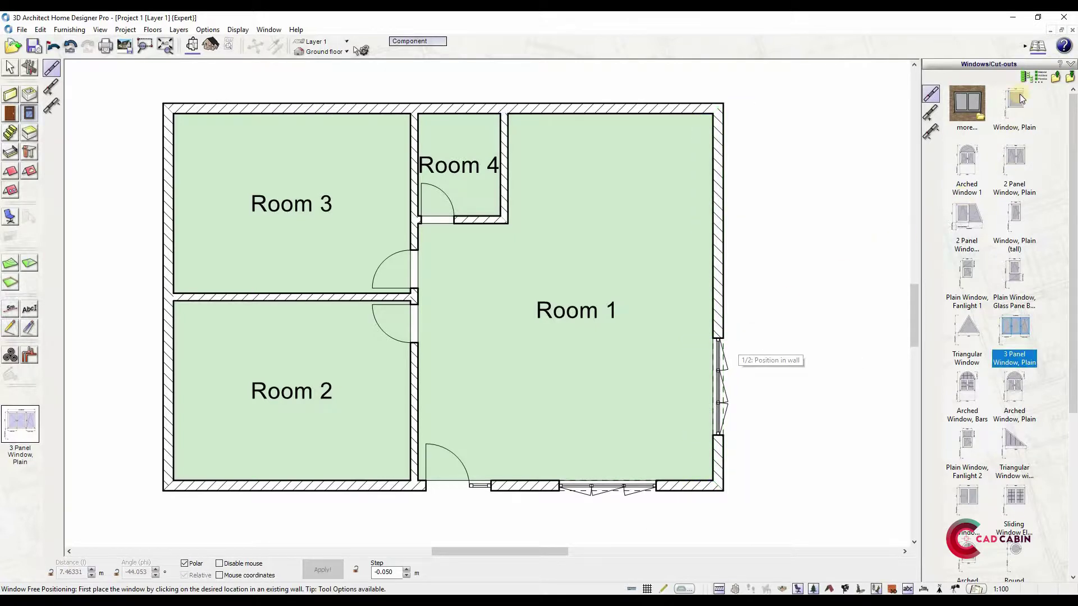
- Add a tall Window, Plain high in Room 1's right wall
{"action": "left_click", "coordinate": [1015, 225]}
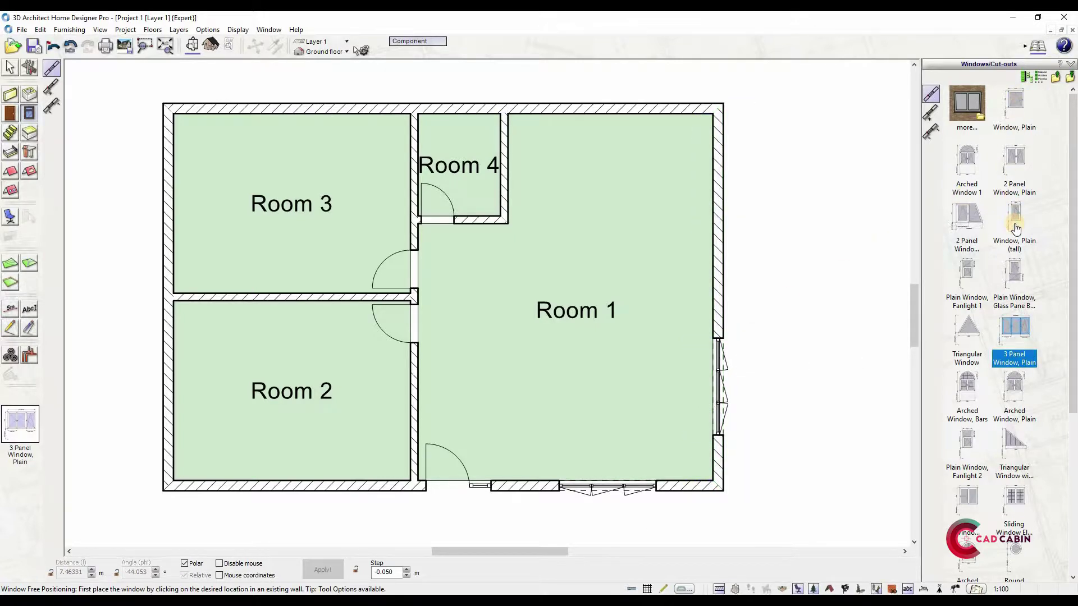
{"action": "left_click", "coordinate": [720, 246]}
{"action": "left_click", "coordinate": [742, 250]}
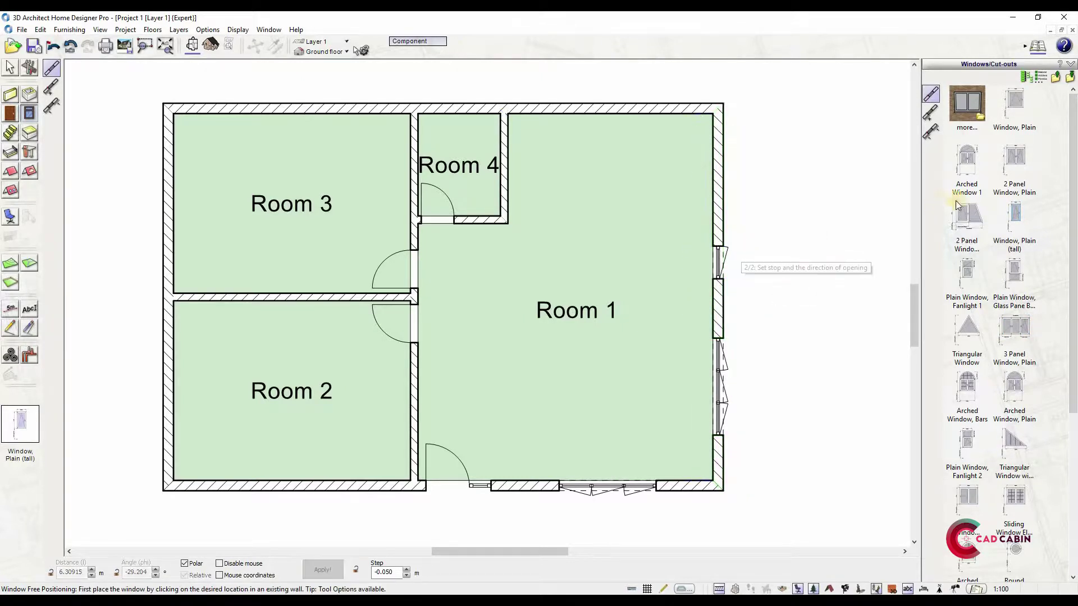
{"action": "left_click", "coordinate": [1015, 165]}
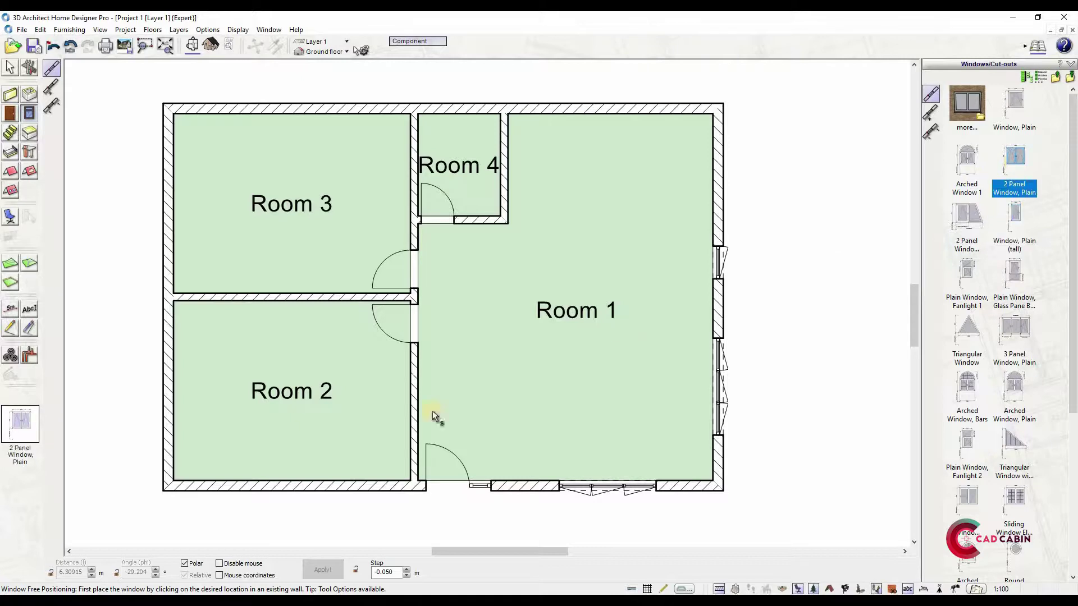
- Use Window Midway to centre a 2 Panel Window, Plain in Room 2's bottom wall and Room 3's top wall
{"action": "left_click", "coordinate": [932, 132]}
{"action": "left_click", "coordinate": [173, 480]}
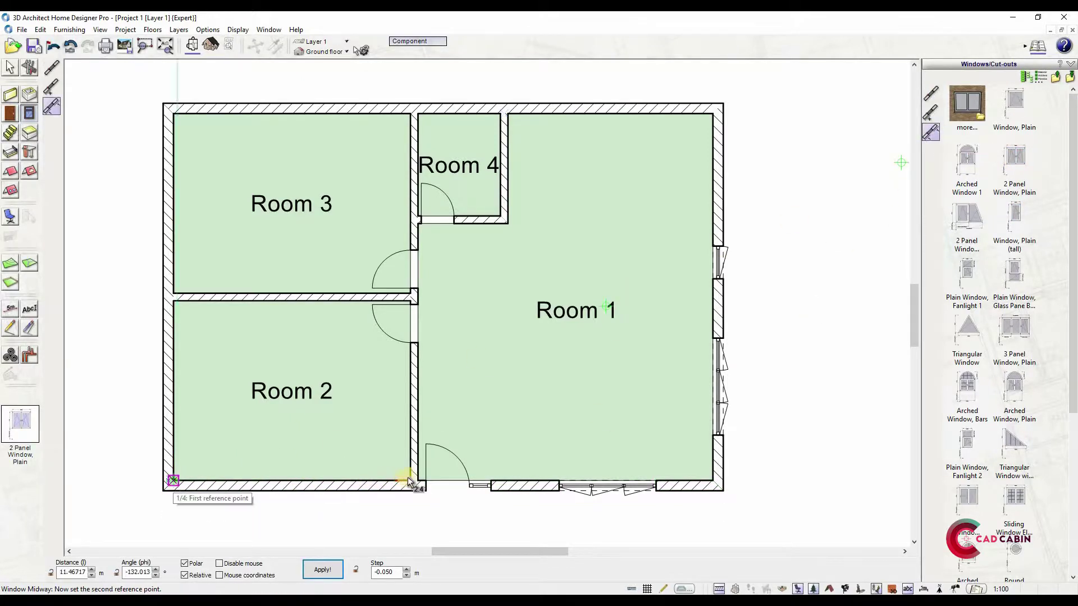
{"action": "left_click", "coordinate": [410, 480]}
{"action": "left_click", "coordinate": [291, 487]}
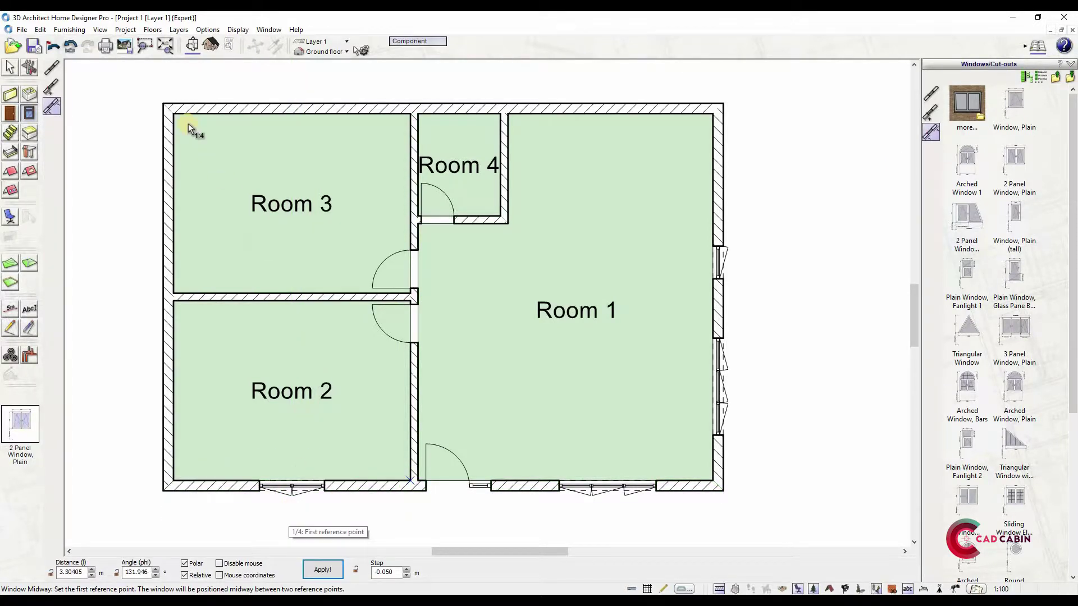
{"action": "left_click", "coordinate": [399, 122]}
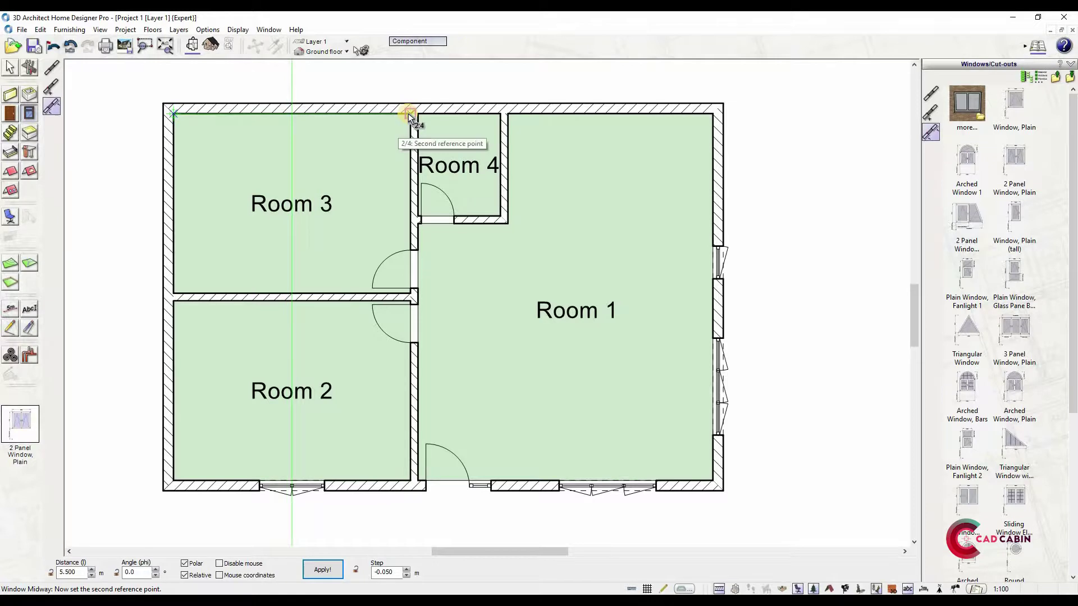
{"action": "left_click", "coordinate": [409, 113]}
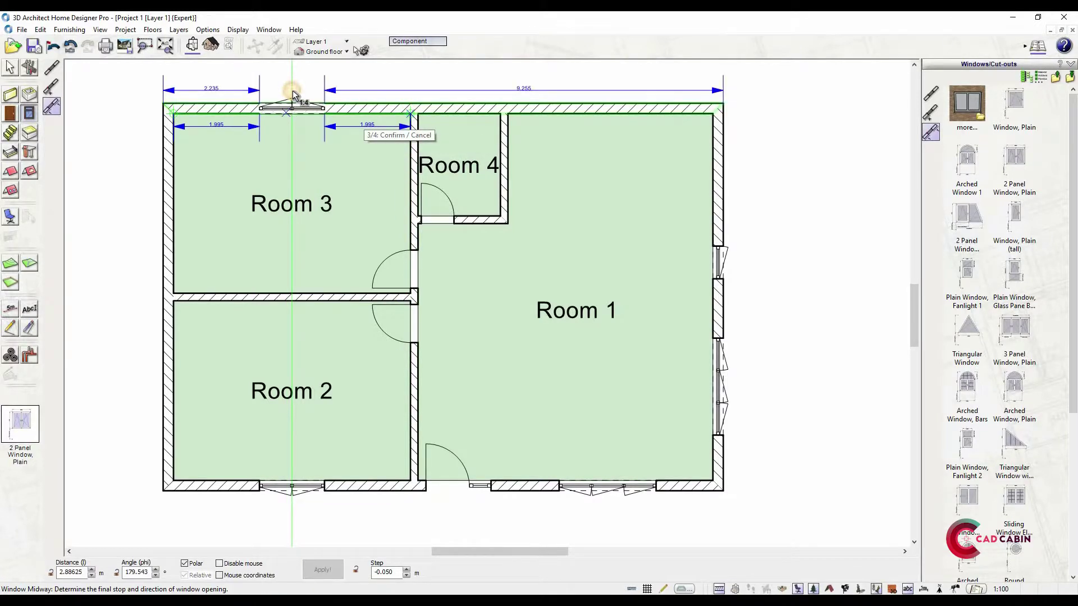
{"action": "left_click", "coordinate": [291, 108]}
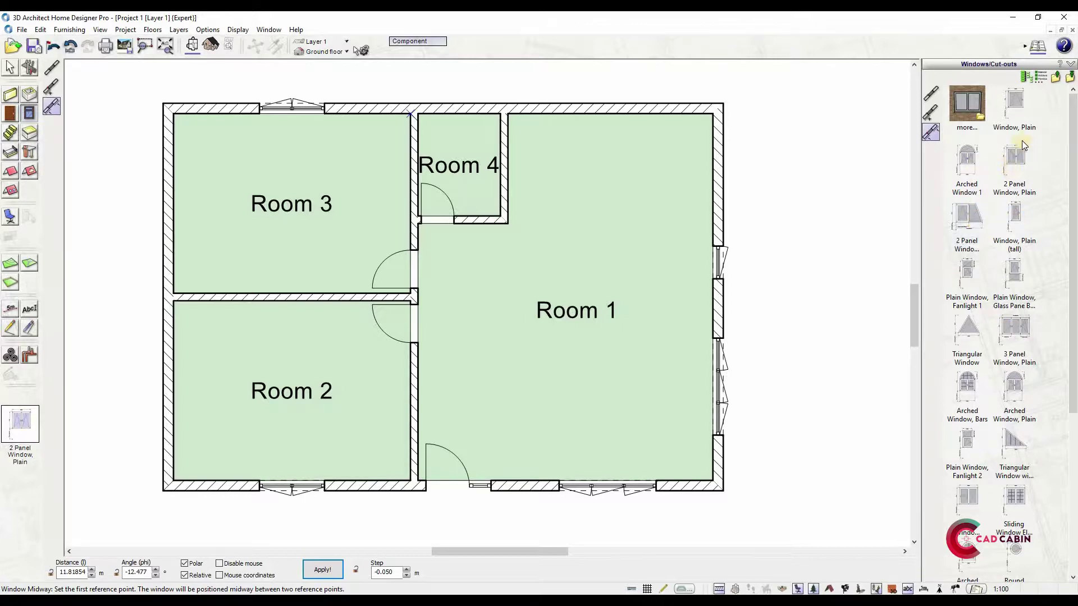
{"action": "left_click", "coordinate": [1016, 159]}
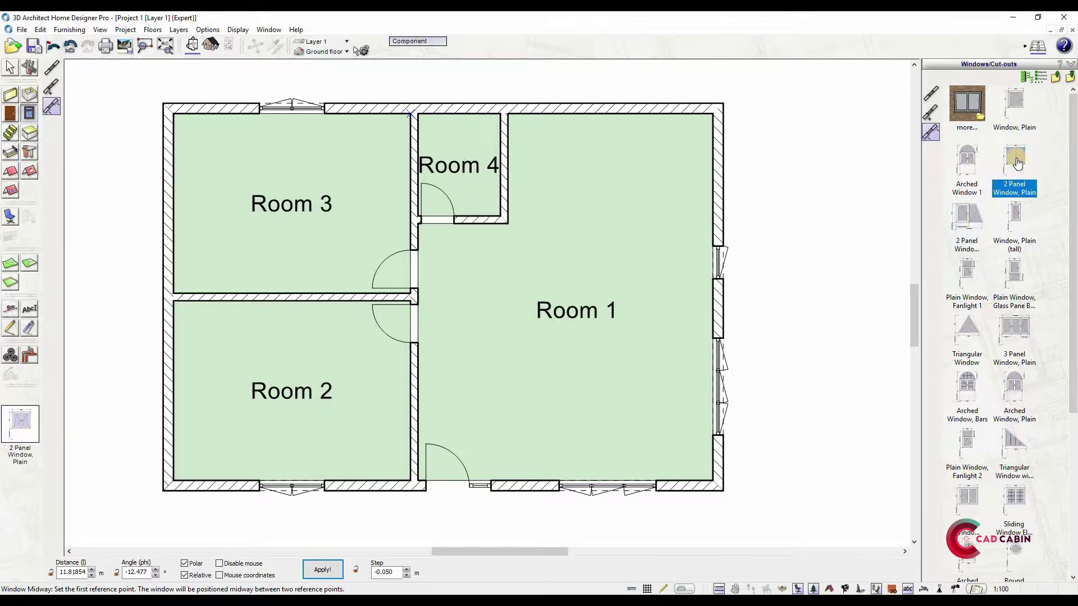
{"action": "left_click", "coordinate": [1019, 114]}
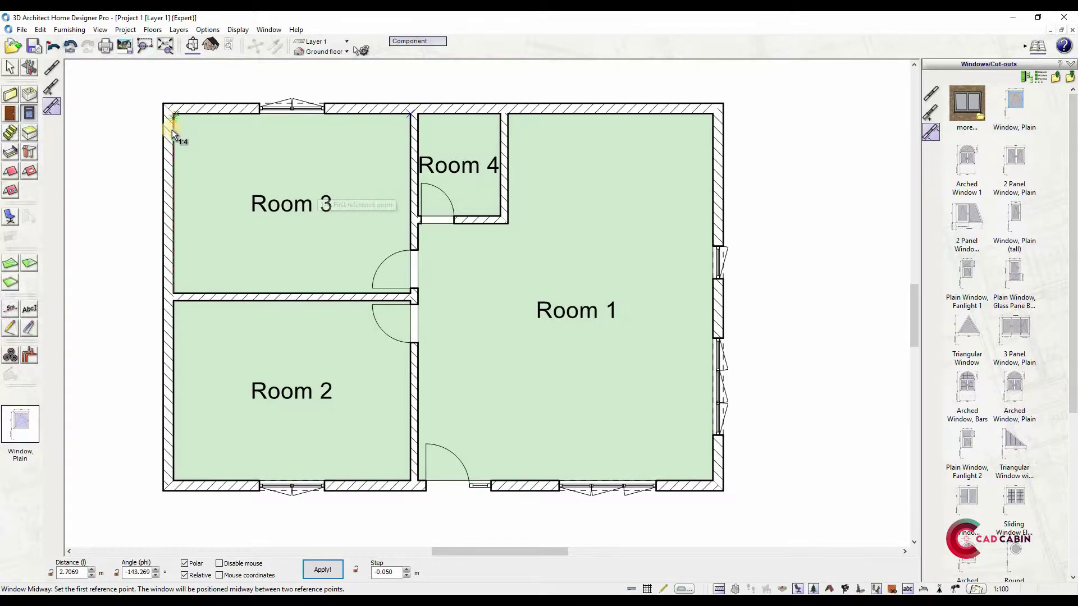
- Freely position outward-opening plain windows in the left walls of Rooms 3 and 2 and Room 4's top wall
{"action": "left_click", "coordinate": [931, 93]}
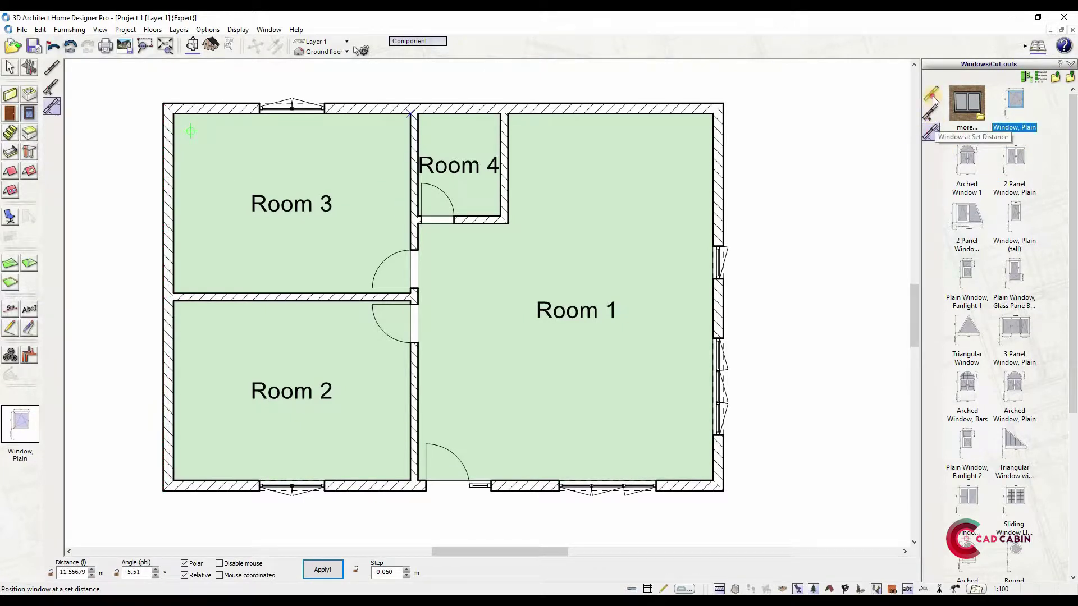
{"action": "left_click", "coordinate": [160, 183]}
{"action": "left_click", "coordinate": [120, 176]}
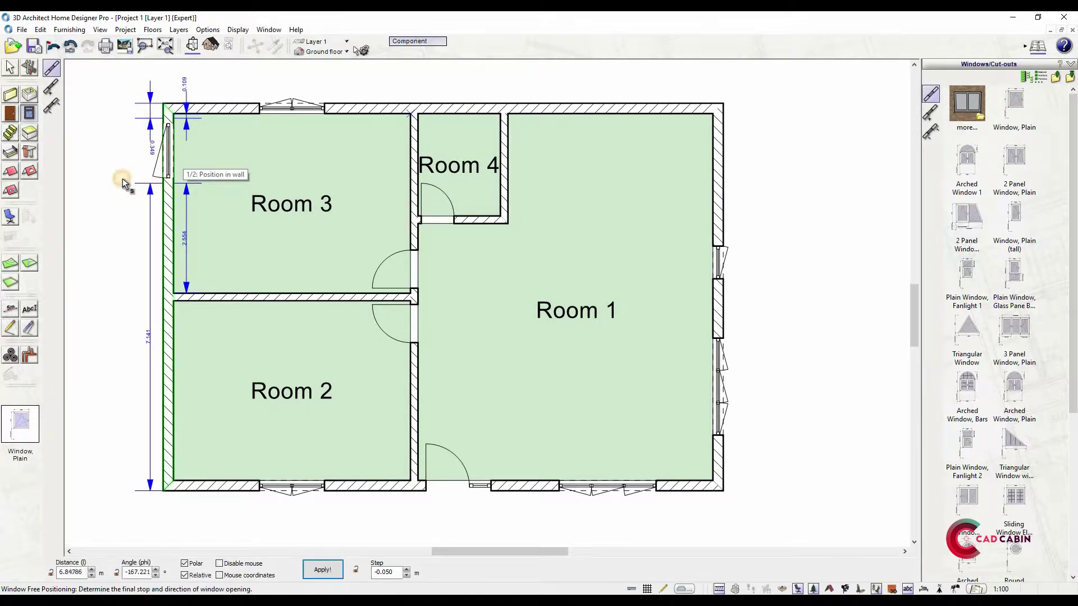
{"action": "left_click", "coordinate": [136, 469]}
{"action": "left_click", "coordinate": [136, 468]}
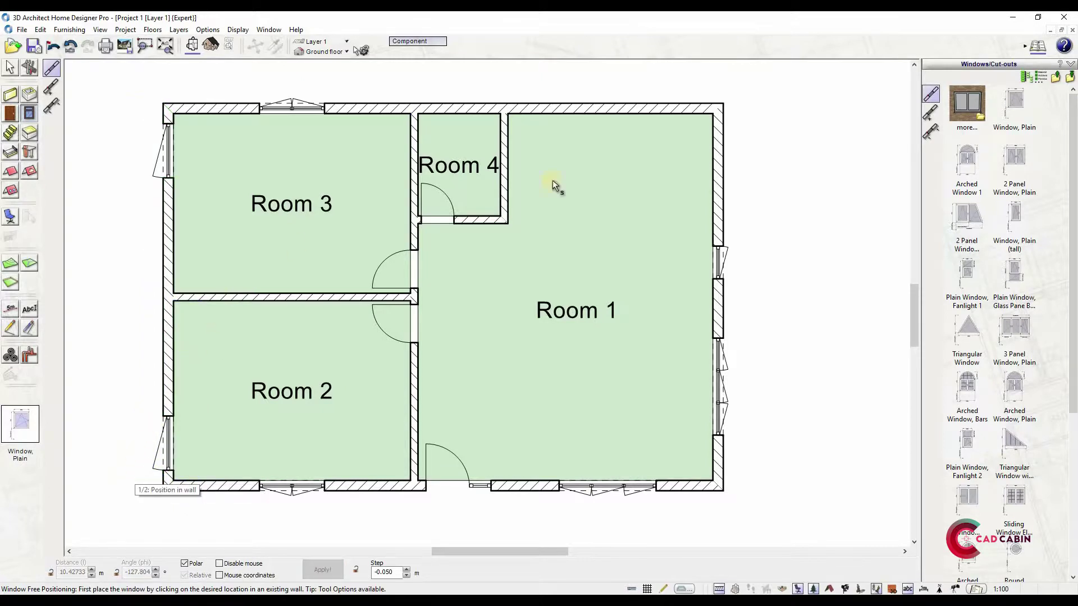
{"action": "left_click", "coordinate": [428, 106]}
{"action": "left_click", "coordinate": [428, 89]}
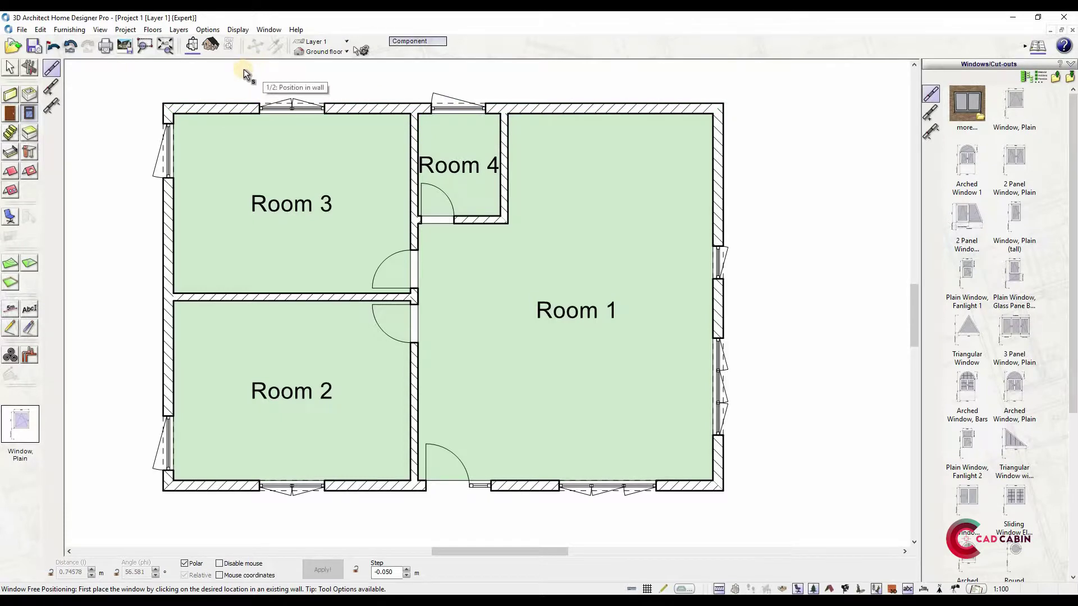
{"action": "key", "text": "Escape"}
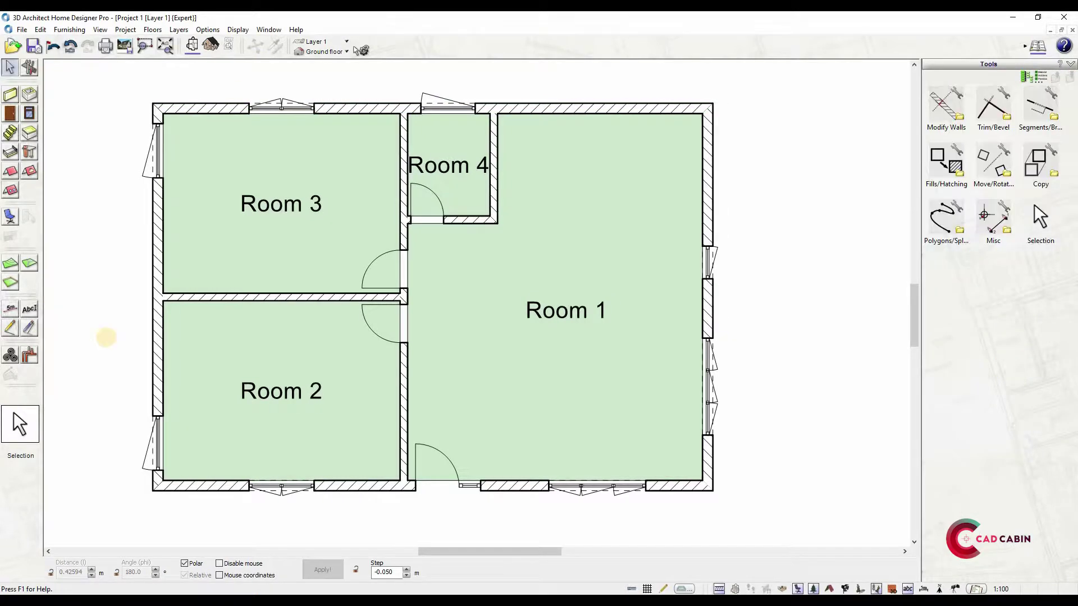
- Place an L-Shaped Staircase (Quarter-Landing) along Room 1's top wall, turning down beside Room 4
{"action": "left_click", "coordinate": [9, 134]}
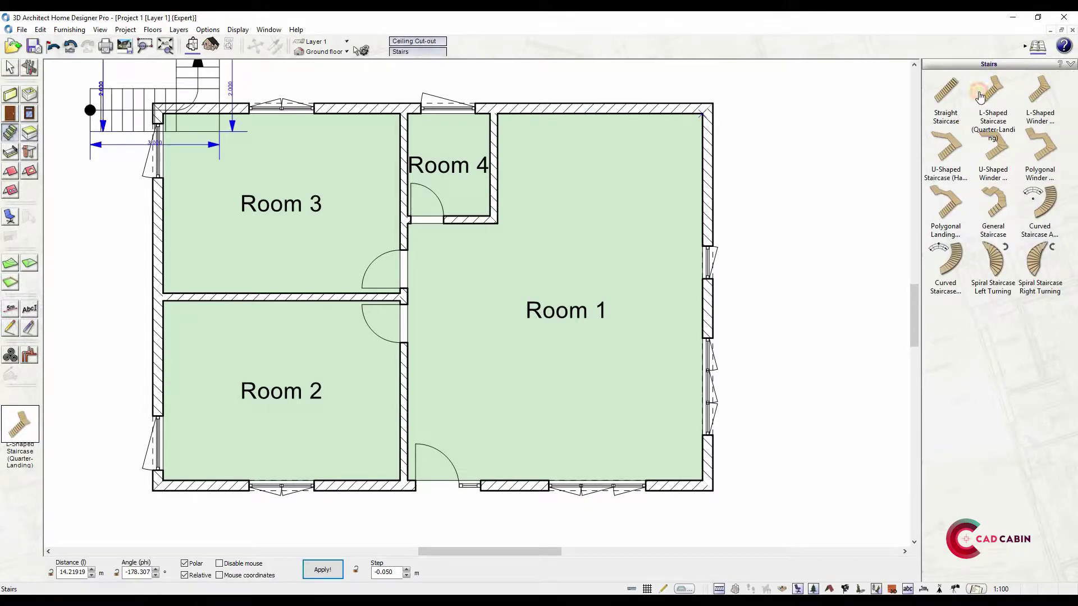
{"action": "left_click", "coordinate": [643, 115]}
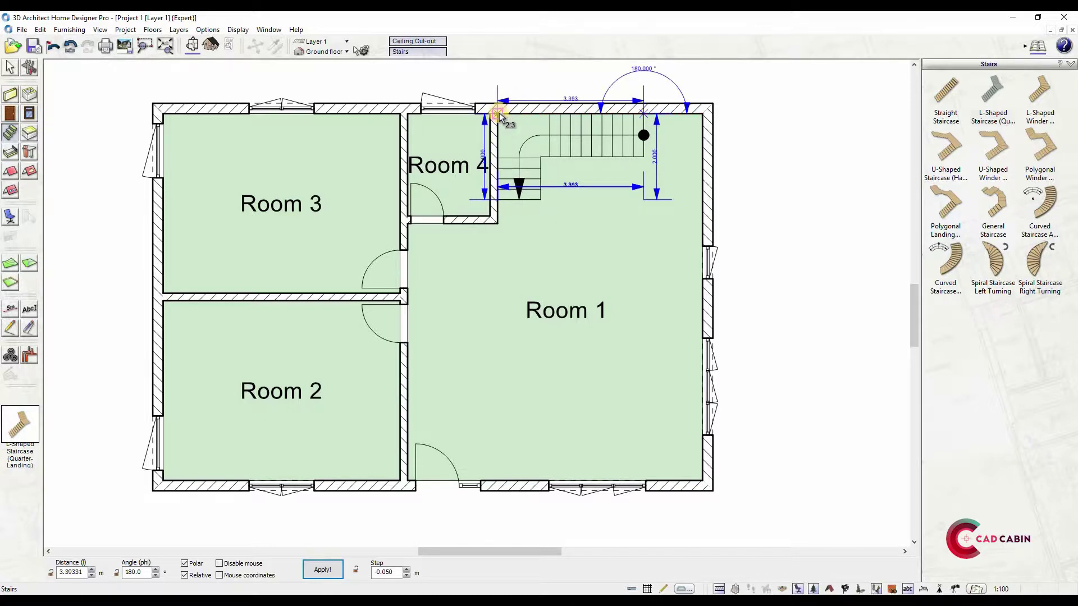
{"action": "left_click", "coordinate": [499, 113]}
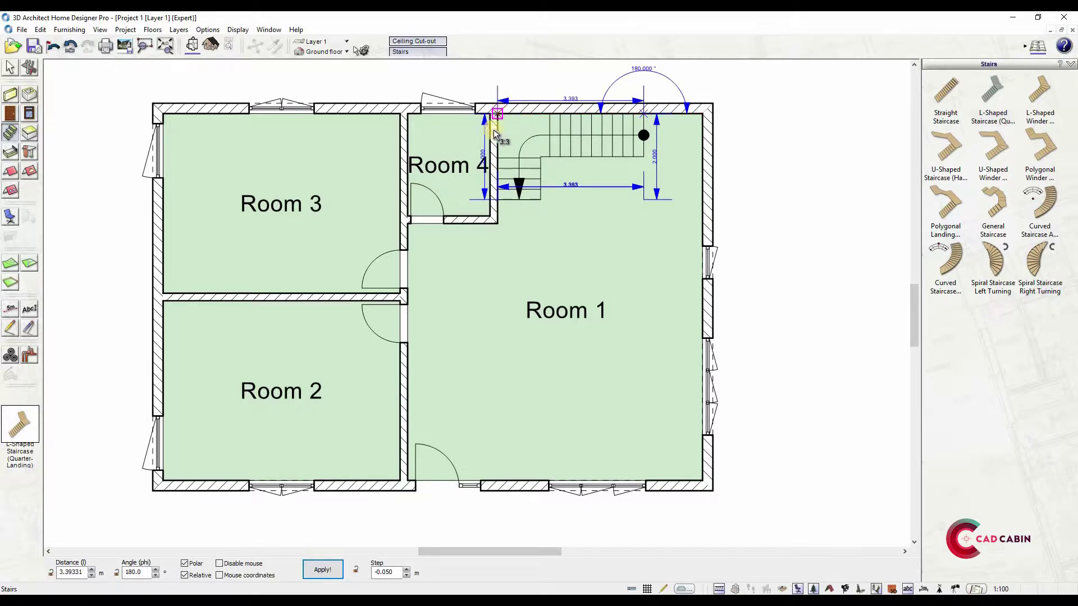
{"action": "left_click", "coordinate": [496, 220]}
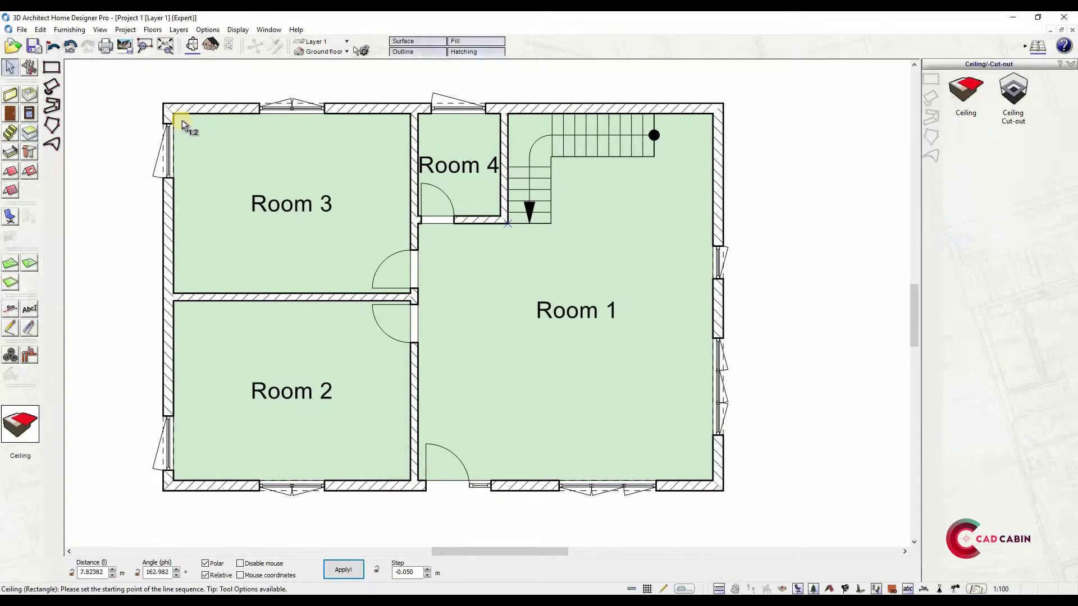
- Drag a ceiling over the entire ground floor, view the house in 3D Furnishing Mode, then return to Construction Mode
{"action": "left_click", "coordinate": [173, 114]}
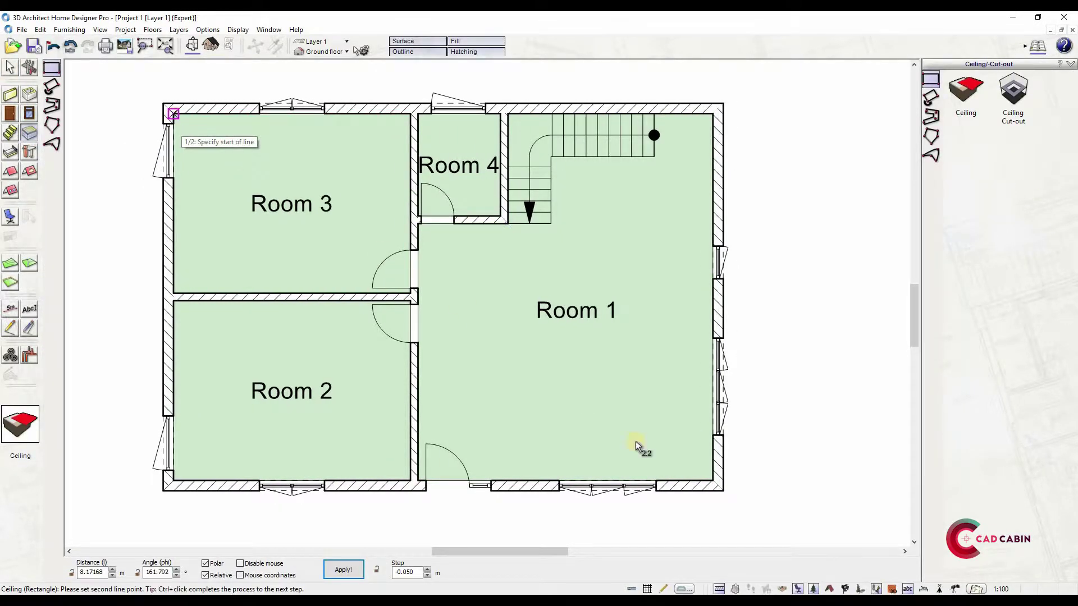
{"action": "left_click", "coordinate": [712, 478]}
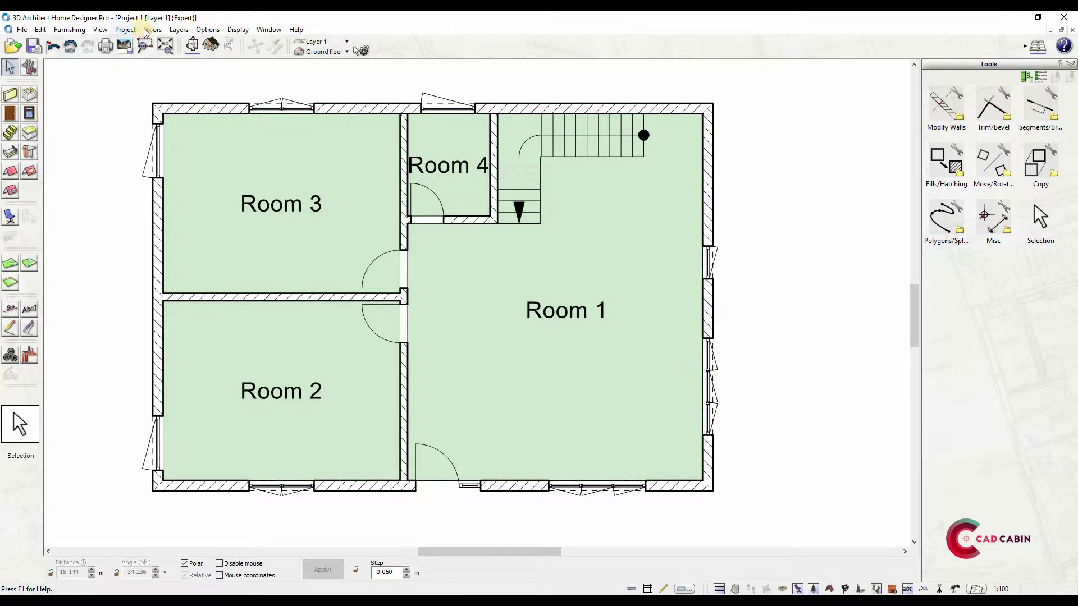
{"action": "left_click", "coordinate": [210, 49]}
{"action": "left_click", "coordinate": [211, 50]}
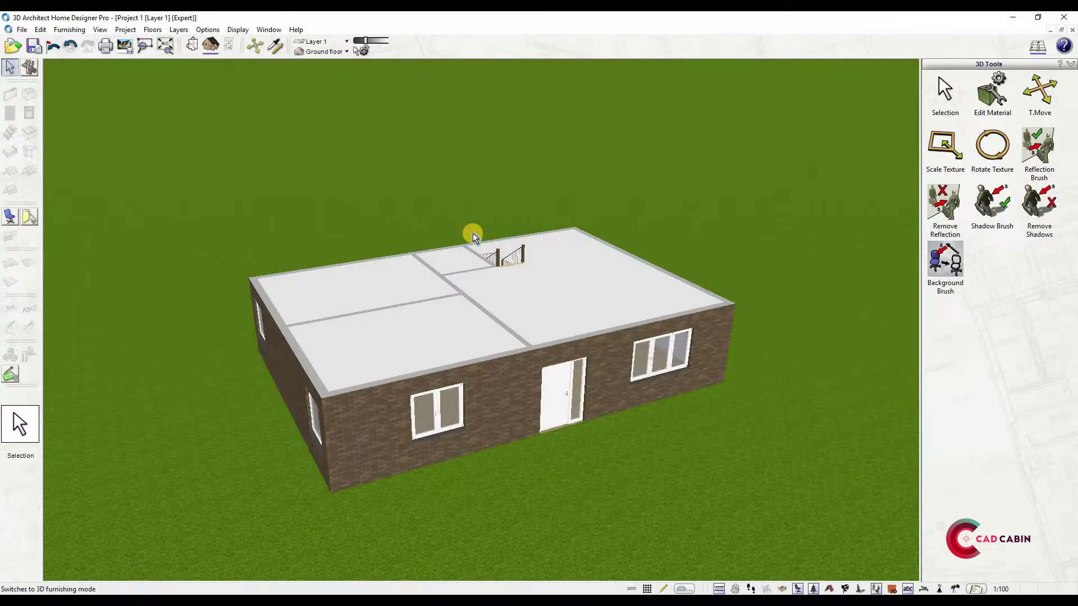
{"action": "scroll", "coordinate": [494, 251], "scroll_direction": "up", "scroll_amount": 3}
{"action": "scroll", "coordinate": [494, 252], "scroll_direction": "down", "scroll_amount": 5}
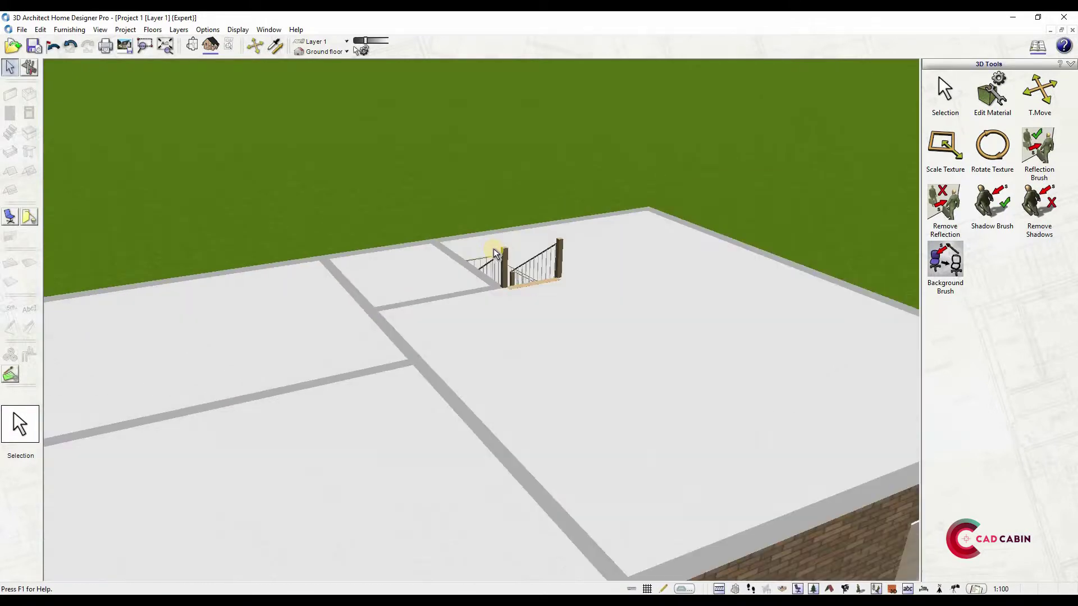
{"action": "left_click", "coordinate": [192, 45]}
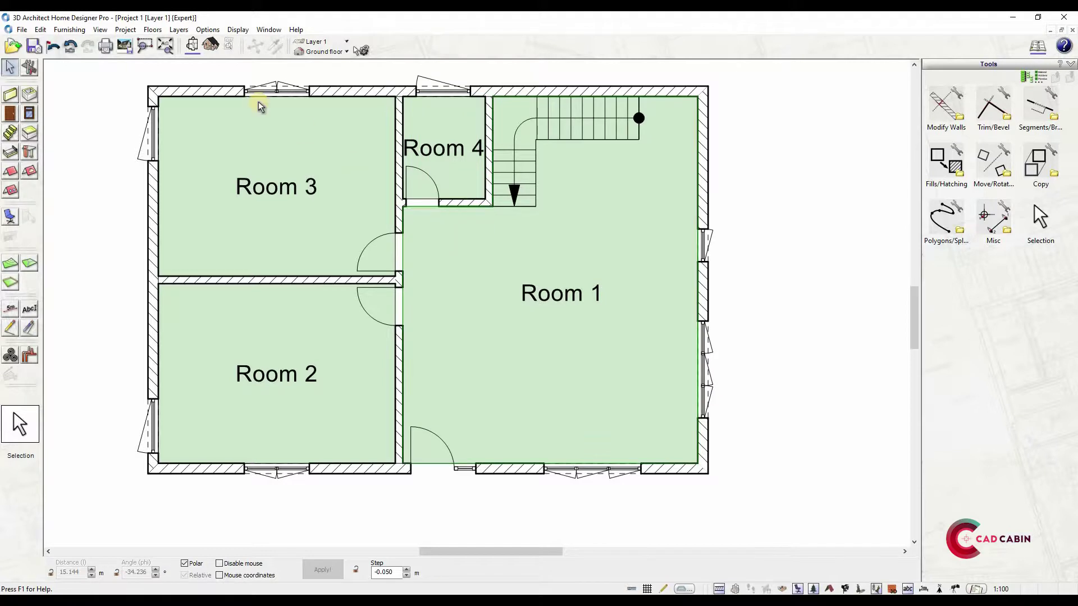
- Create Floor 2 above all existing floors with no ground-floor walls transferred
{"action": "left_click", "coordinate": [157, 34]}
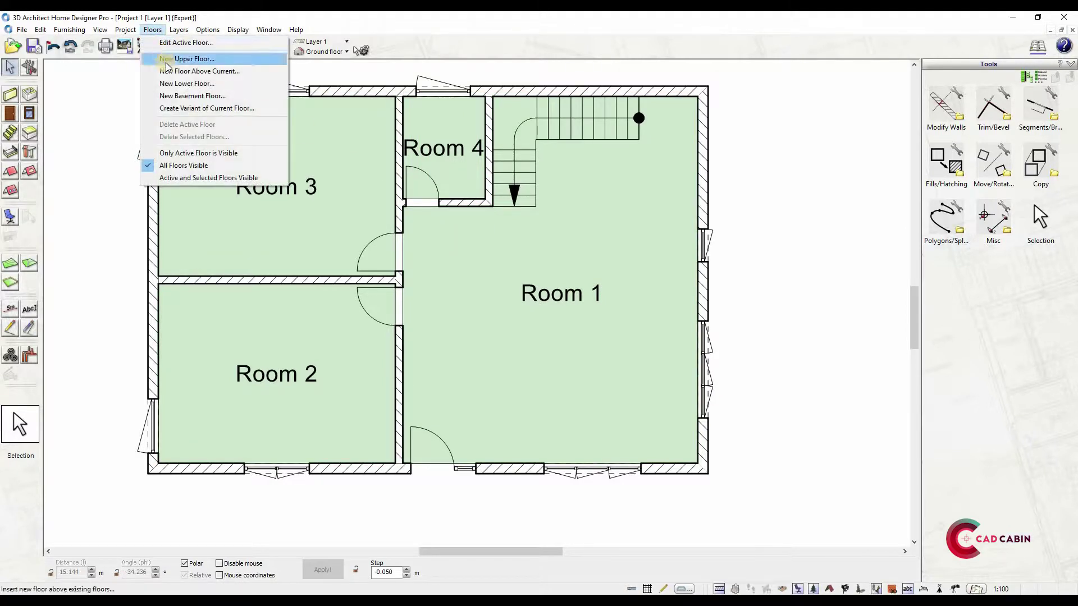
{"action": "left_click", "coordinate": [343, 51]}
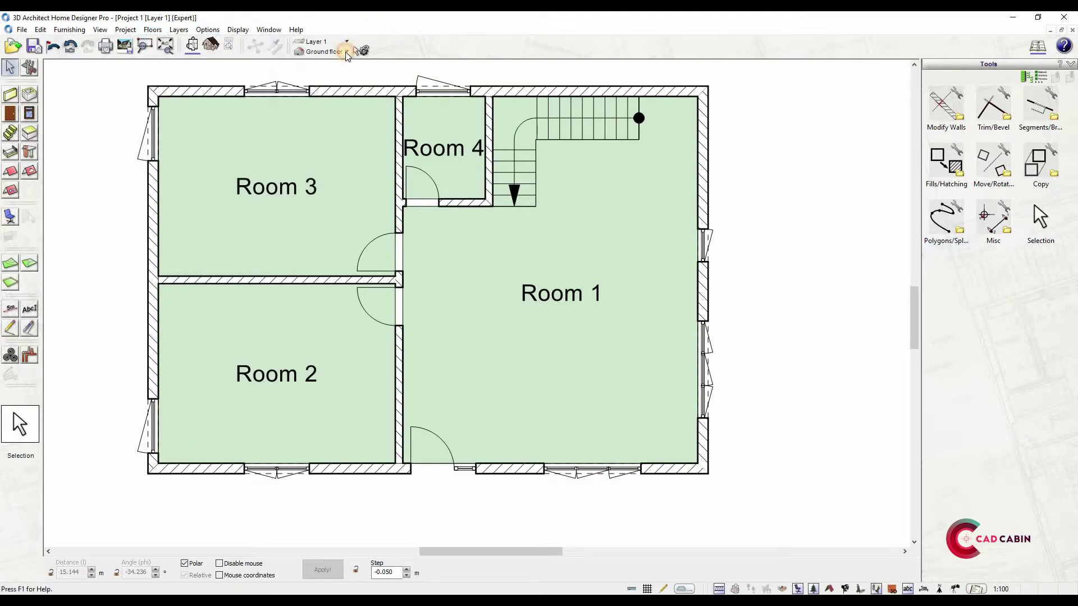
{"action": "left_click", "coordinate": [336, 51]}
{"action": "left_click", "coordinate": [340, 80]}
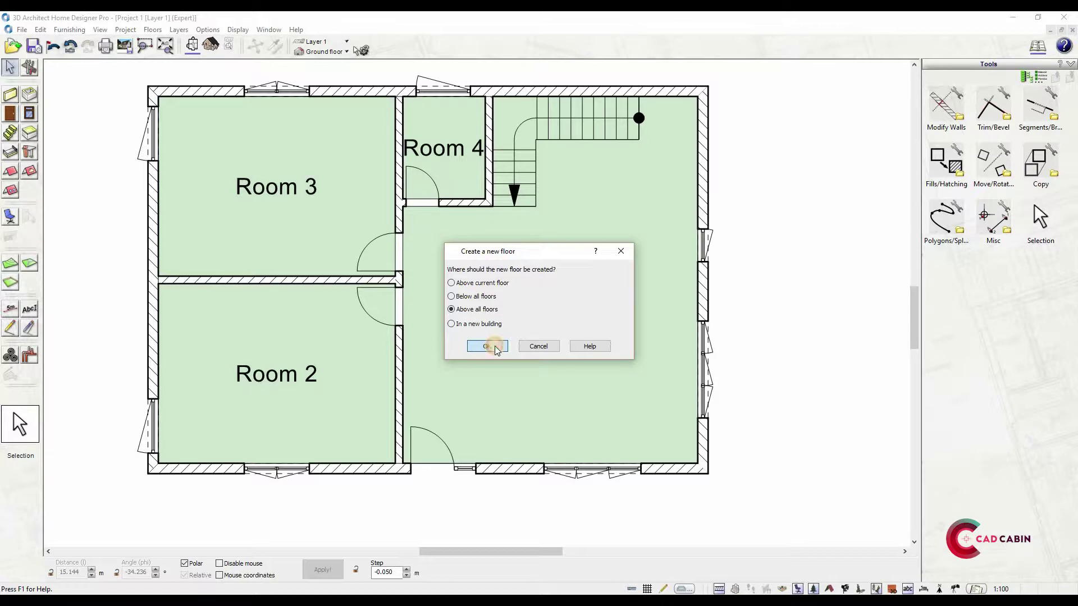
{"action": "left_click", "coordinate": [488, 346]}
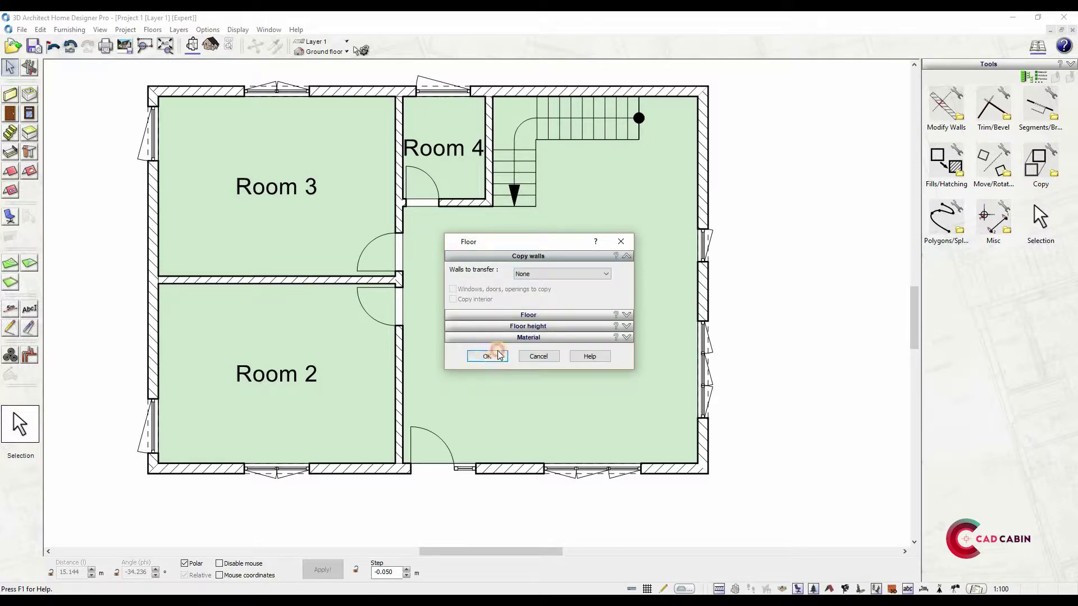
{"action": "left_click", "coordinate": [488, 356]}
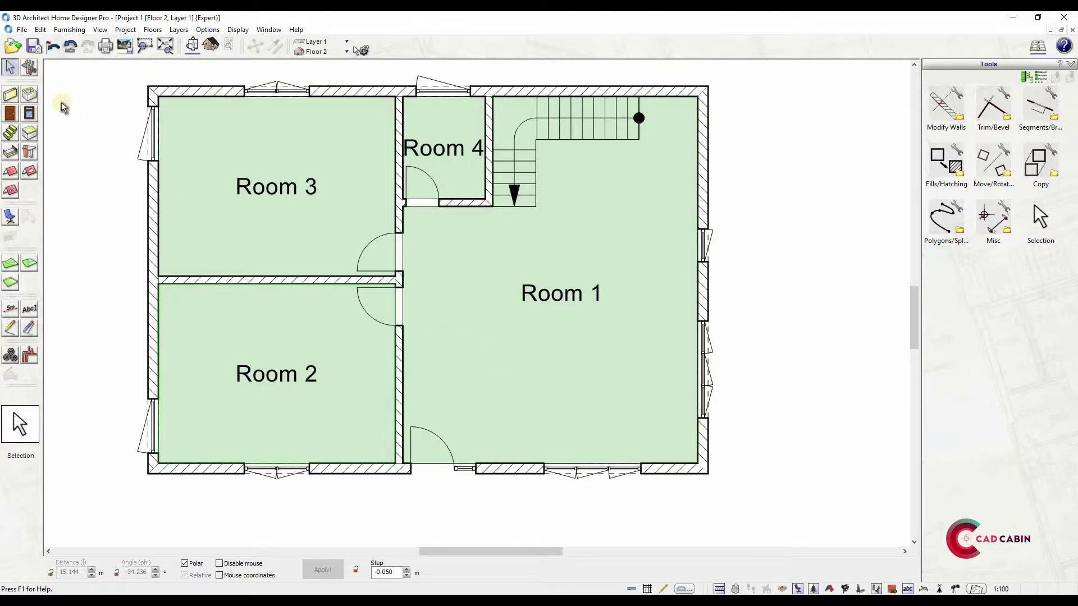
- Draw a medium exterior wall along the top edge of Floor 2
{"action": "left_click", "coordinate": [11, 95]}
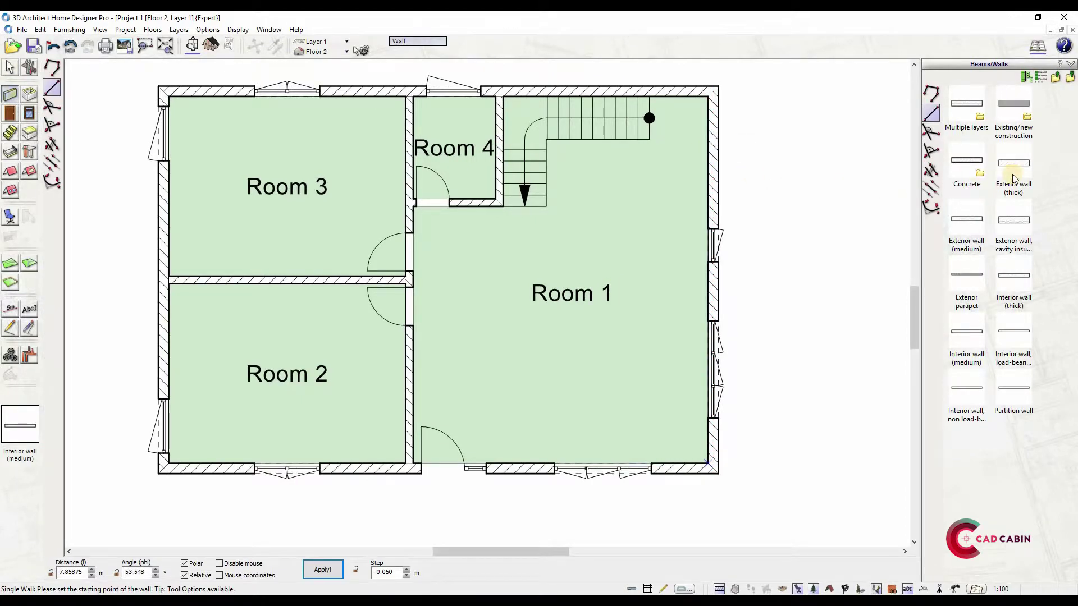
{"action": "left_click", "coordinate": [964, 233]}
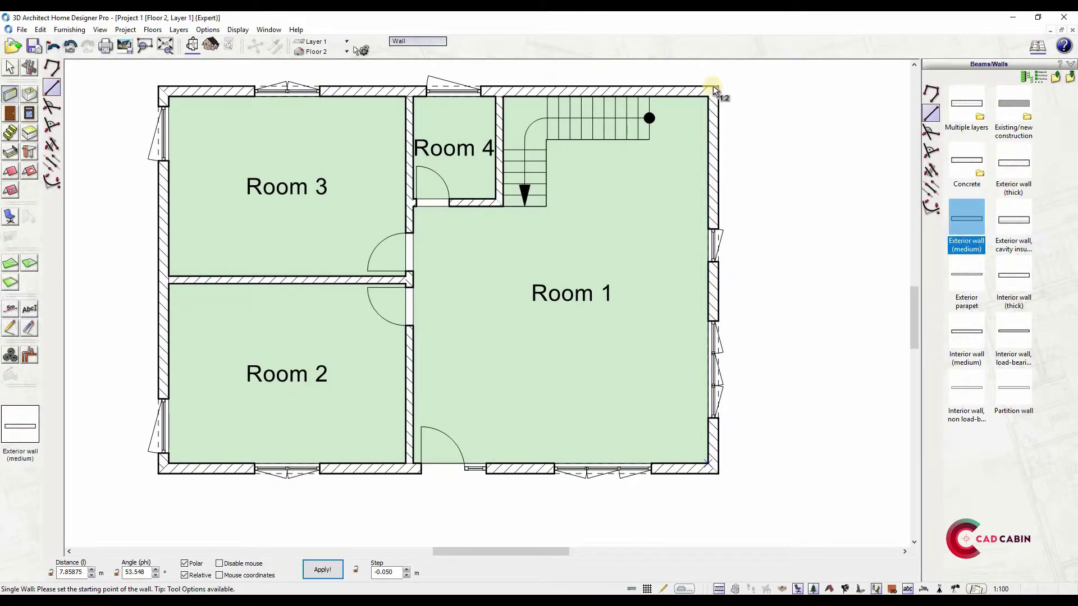
{"action": "left_click", "coordinate": [610, 93]}
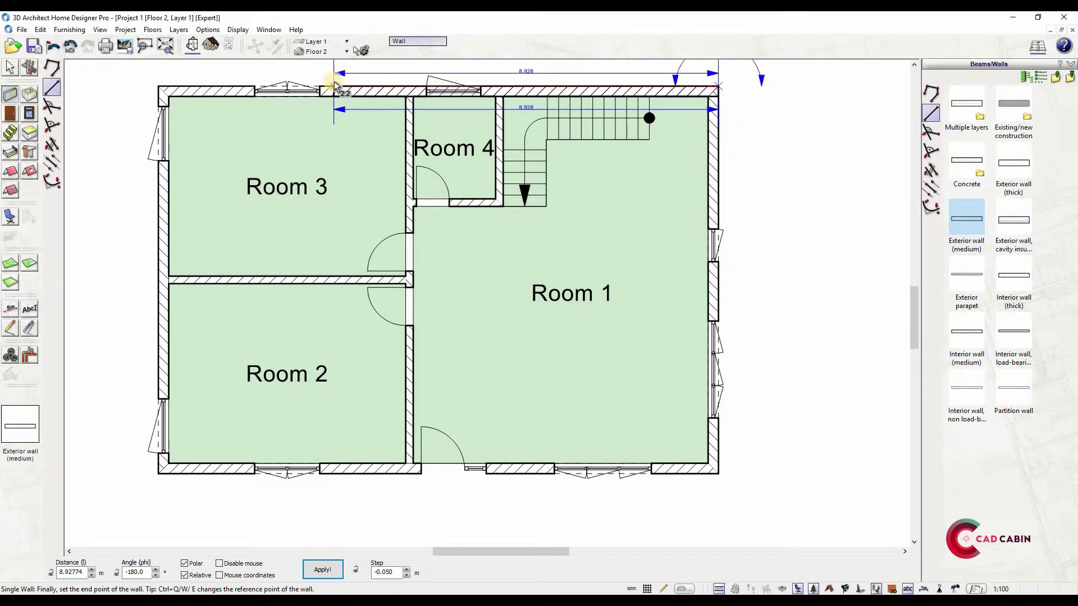
{"action": "key", "text": "Return"}
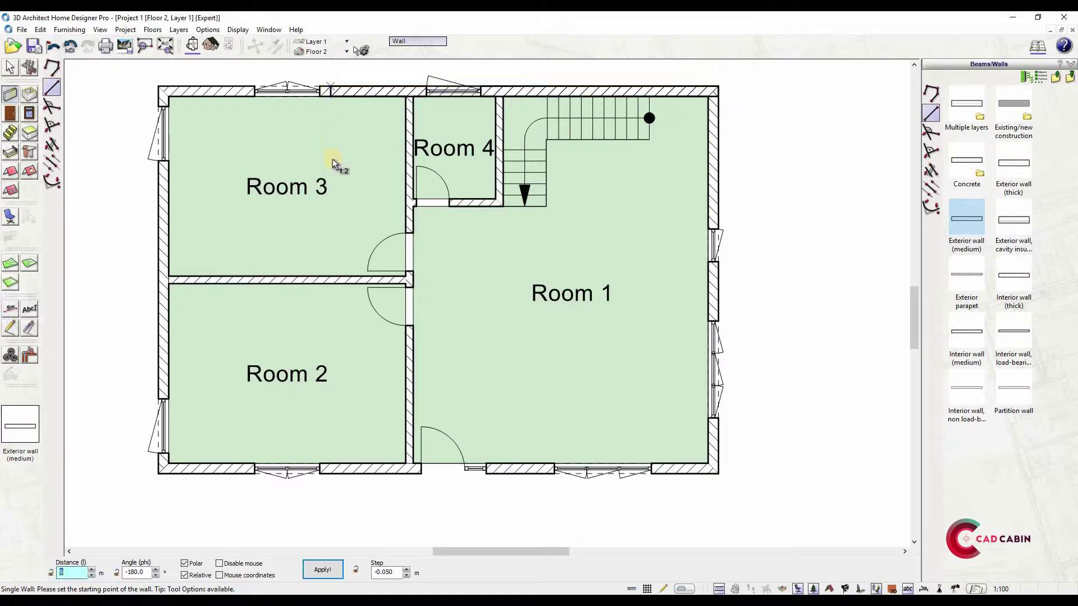
- Draw a polygonal wall chain down, along the bottom and up the right side, closing Room 5
{"action": "left_click", "coordinate": [931, 93]}
{"action": "left_click", "coordinate": [332, 90]}
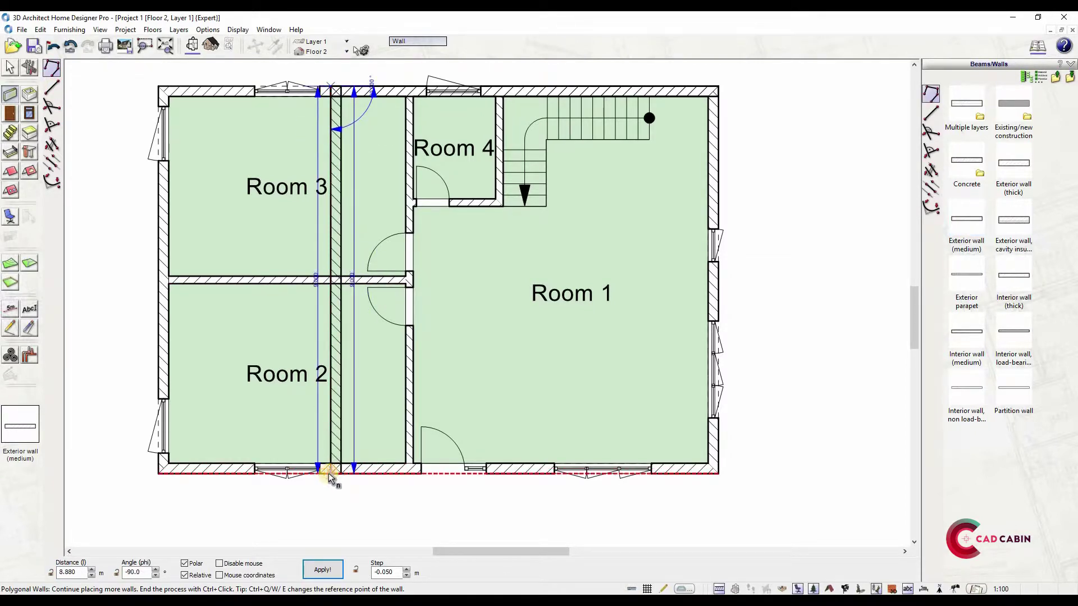
{"action": "left_click", "coordinate": [393, 475]}
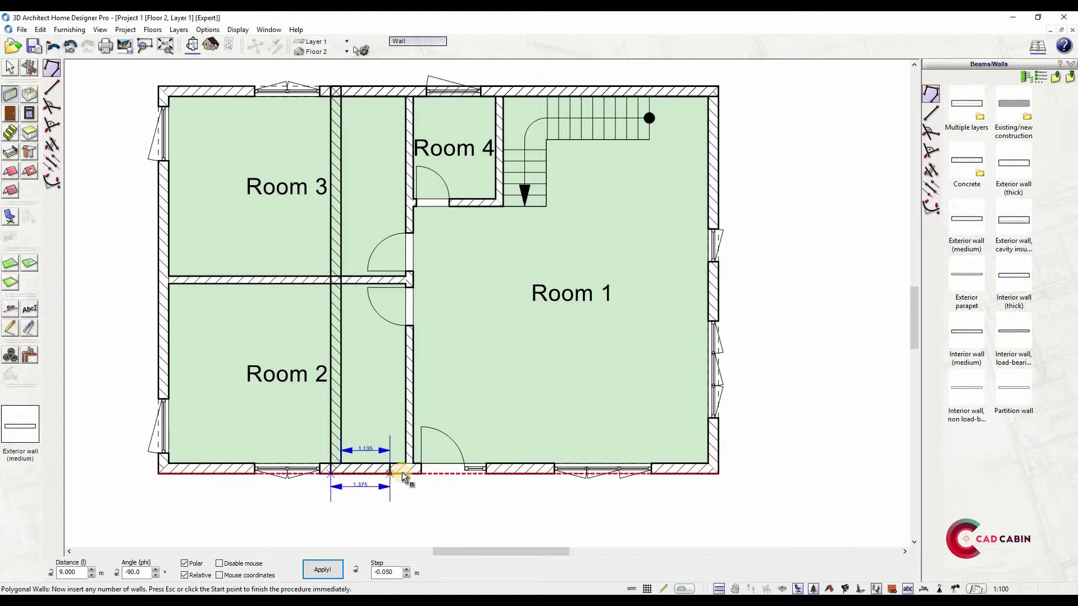
{"action": "left_click", "coordinate": [718, 473]}
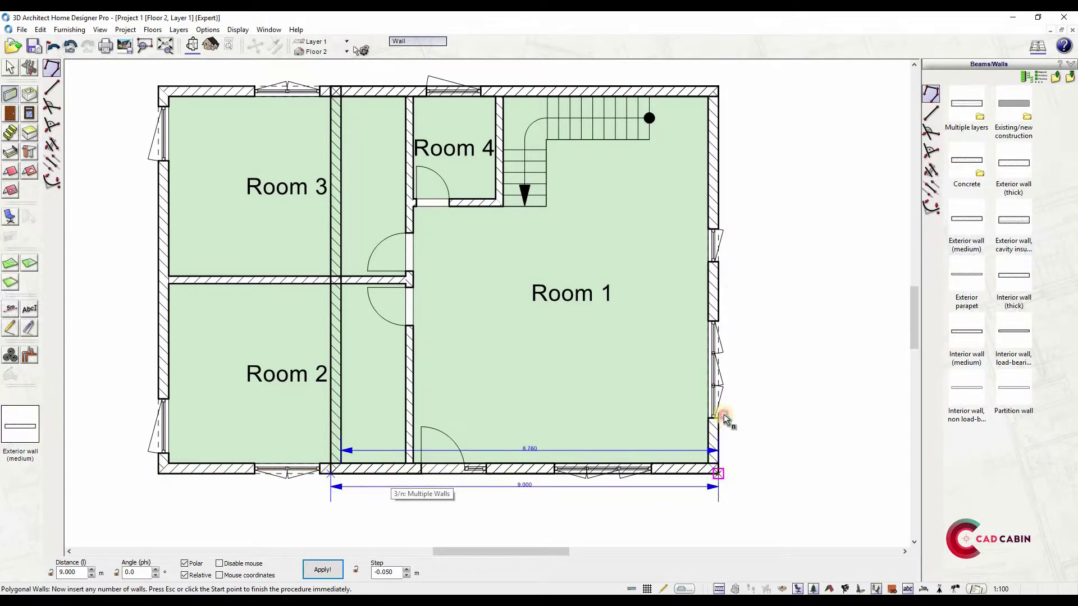
{"action": "left_click", "coordinate": [717, 96]}
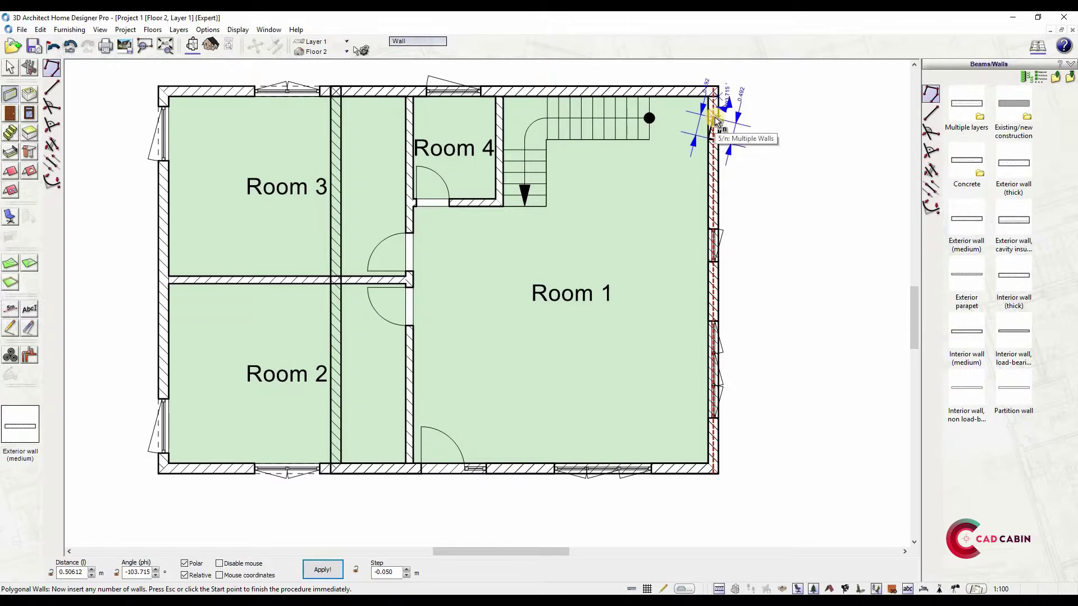
{"action": "key", "text": "Escape"}
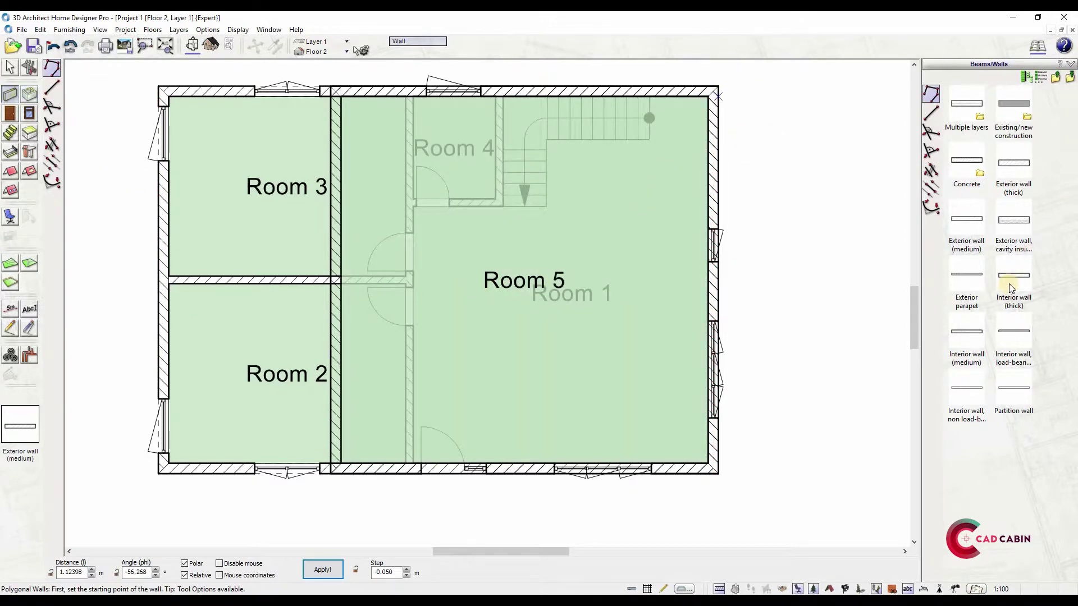
- Draw medium interior walls down beside the staircase and left to enclose Room 6
{"action": "left_click", "coordinate": [977, 354]}
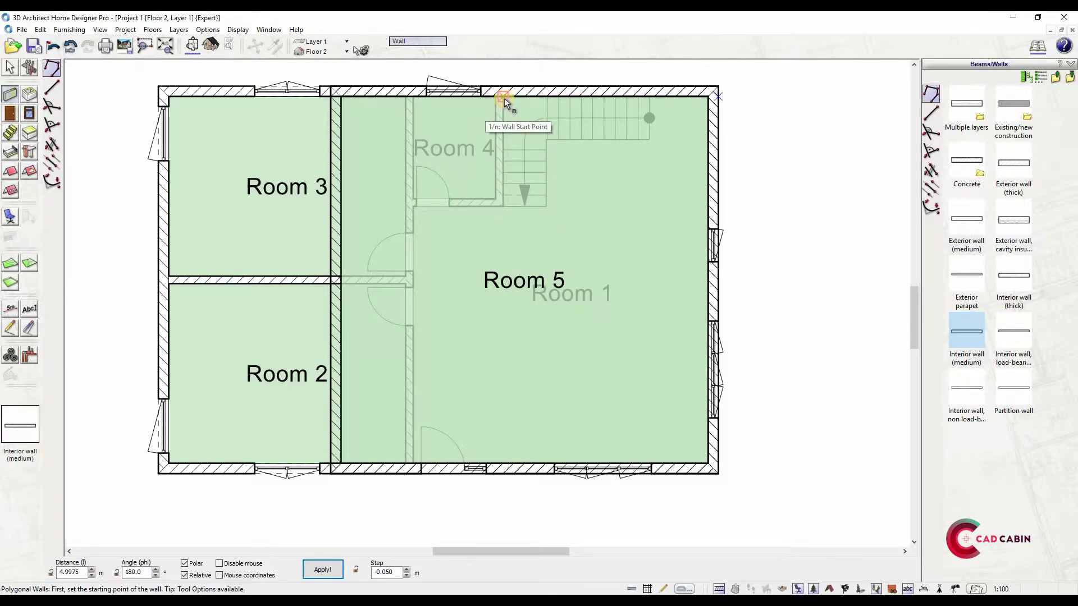
{"action": "left_click", "coordinate": [505, 100]}
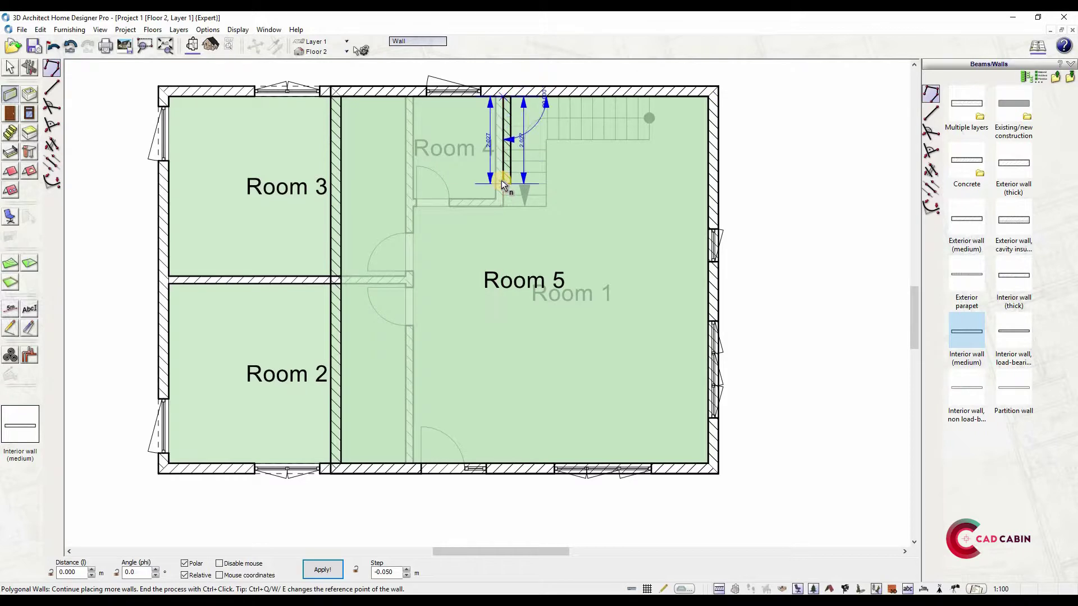
{"action": "left_click", "coordinate": [501, 206]}
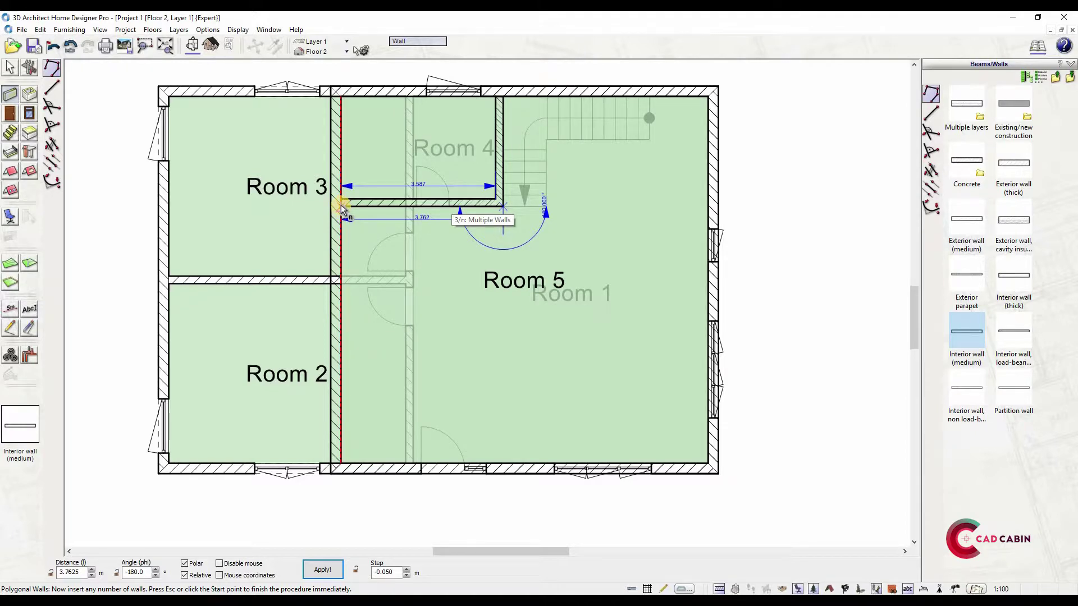
{"action": "left_click", "coordinate": [344, 208]}
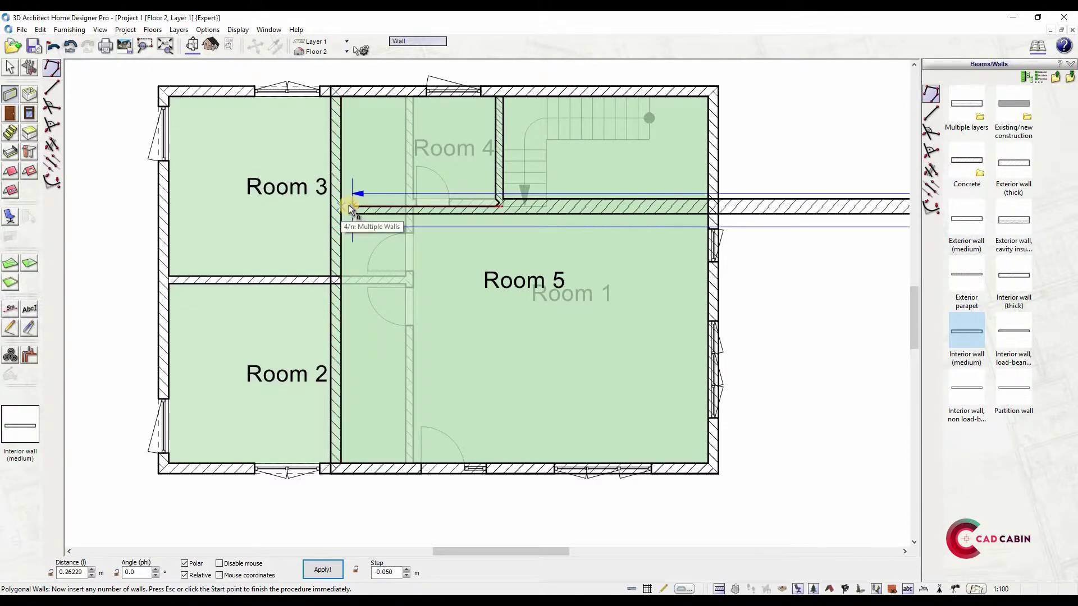
{"action": "key", "text": "Escape"}
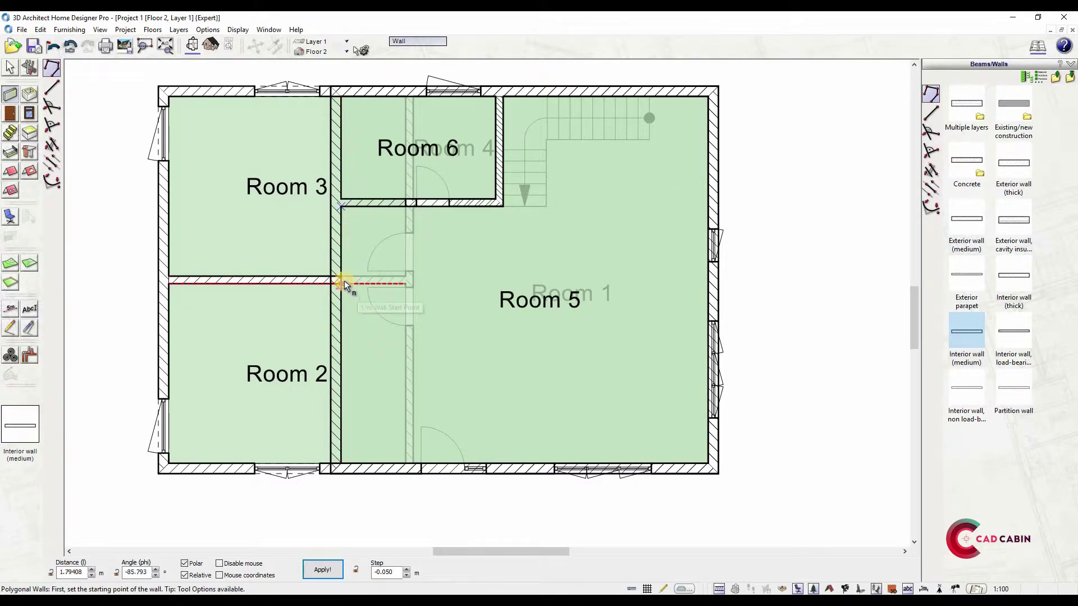
- Add a horizontal interior wall forming Room 7 and a vertical one forming Room 8
{"action": "left_click", "coordinate": [342, 283]}
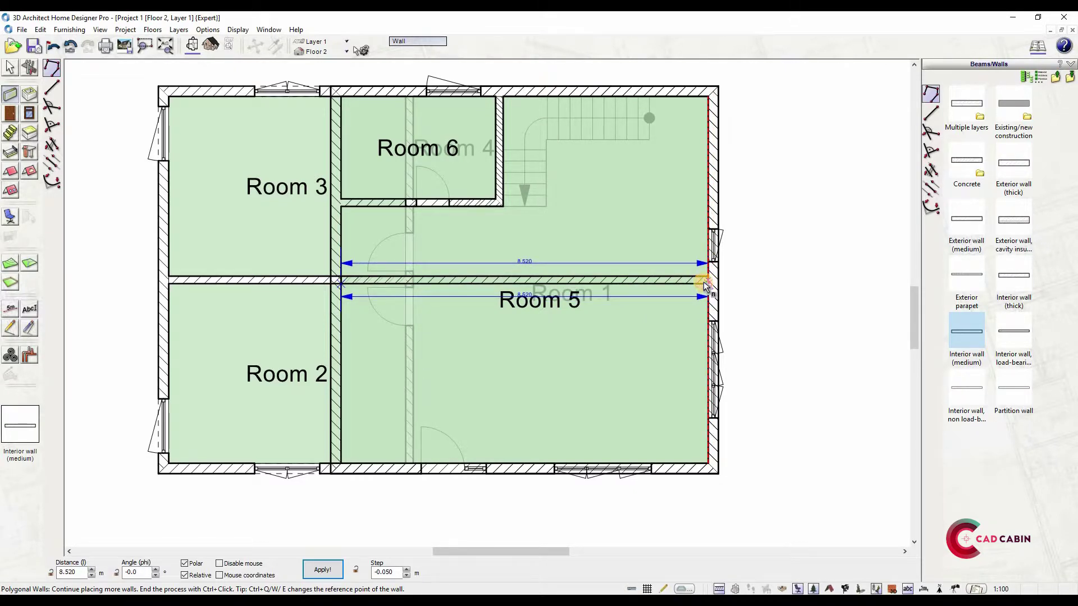
{"action": "left_click", "coordinate": [706, 286]}
{"action": "key", "text": "Escape"}
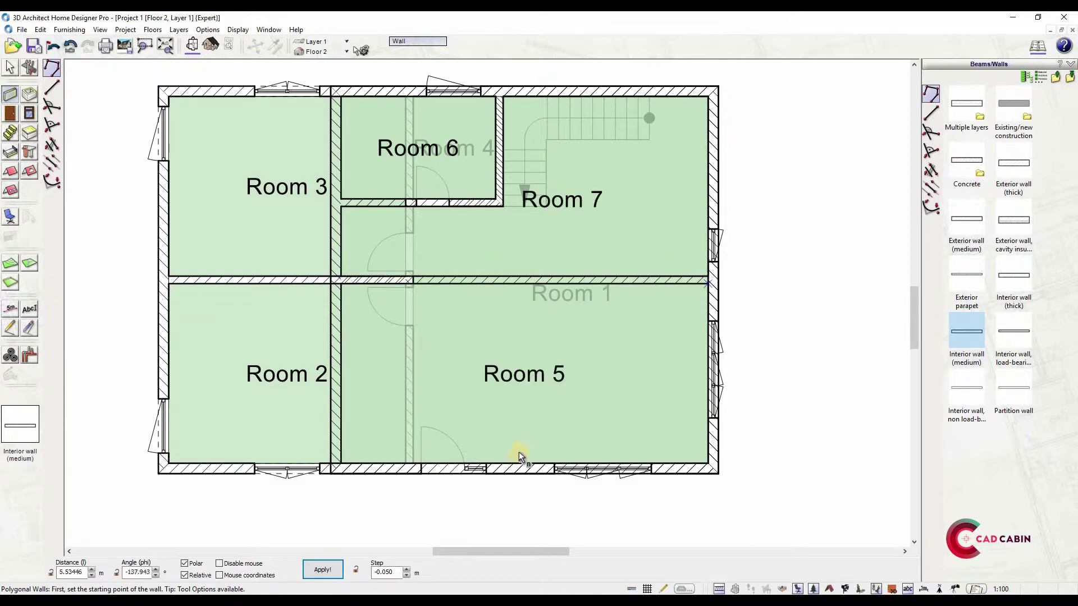
{"action": "left_click", "coordinate": [521, 465]}
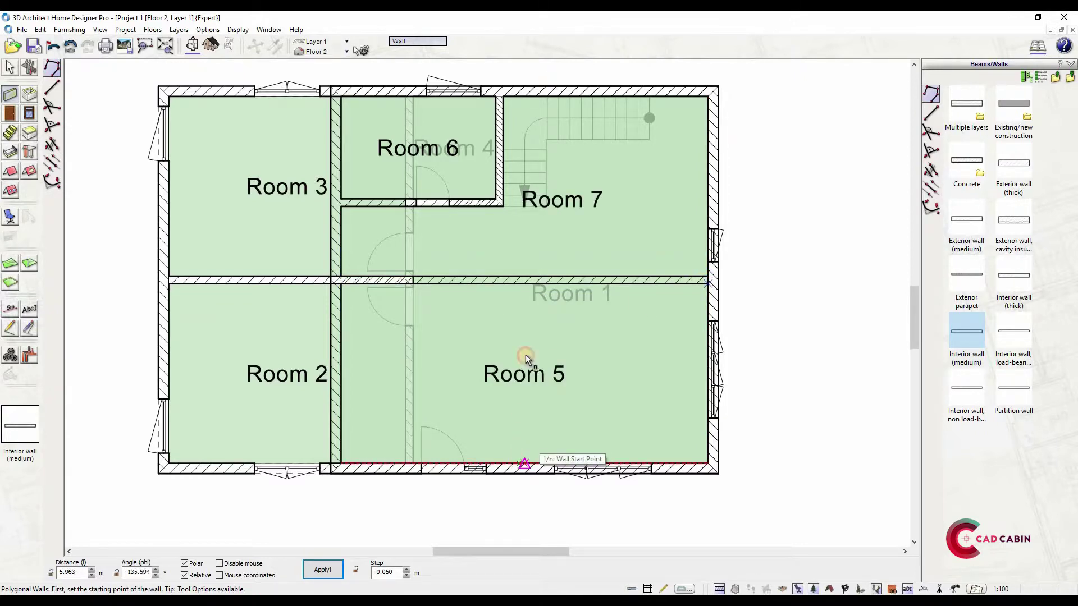
{"action": "left_click", "coordinate": [522, 285], "text": "ctrl"}
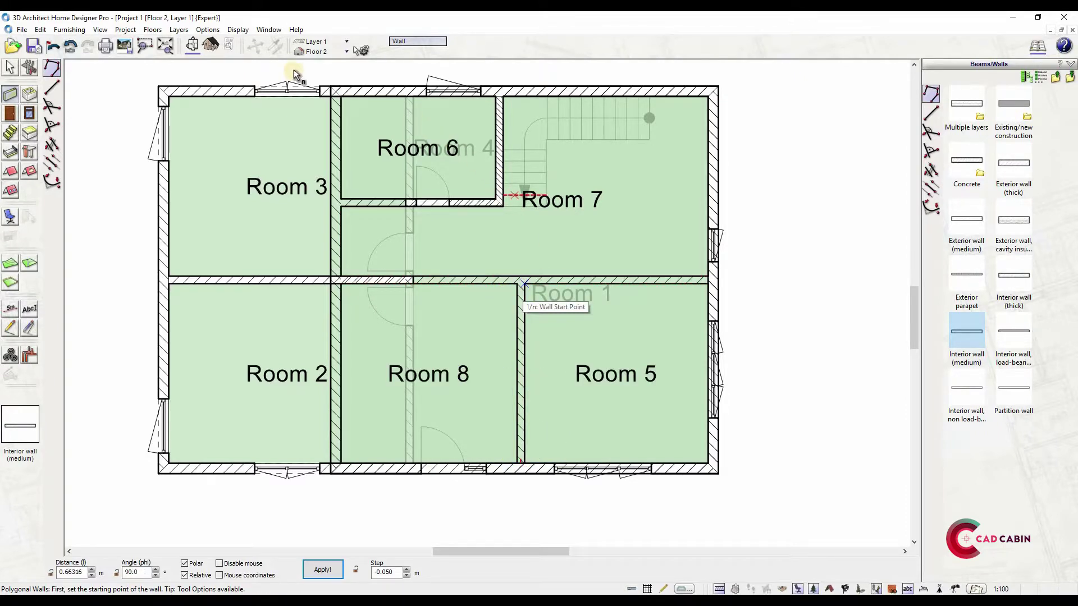
- Preview the two-storey house in 3D, then show only the active Floor 2 on the plan
{"action": "left_click", "coordinate": [211, 46]}
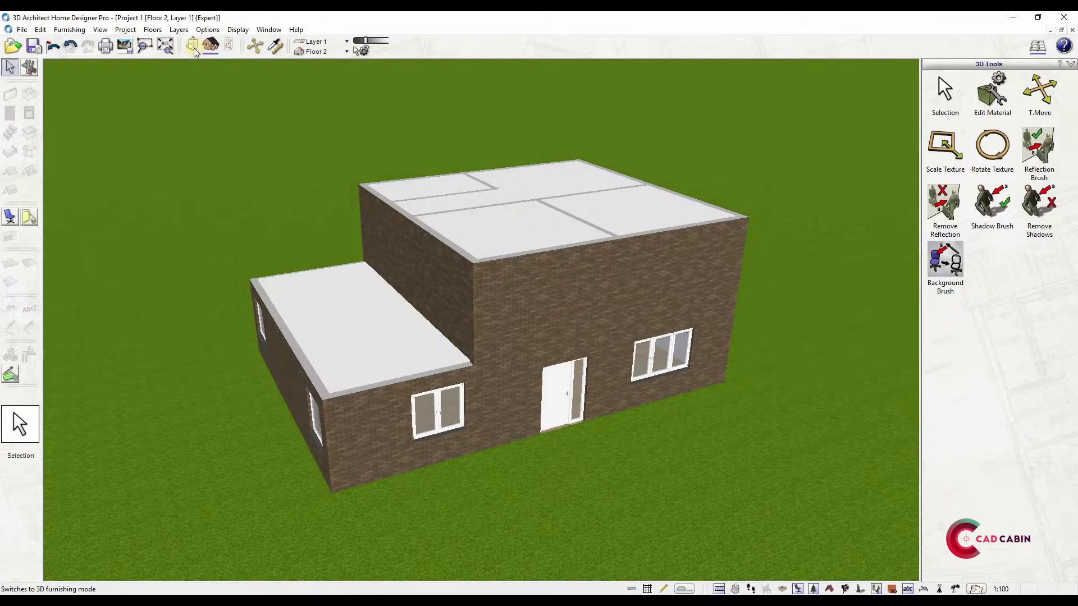
{"action": "left_click", "coordinate": [192, 46]}
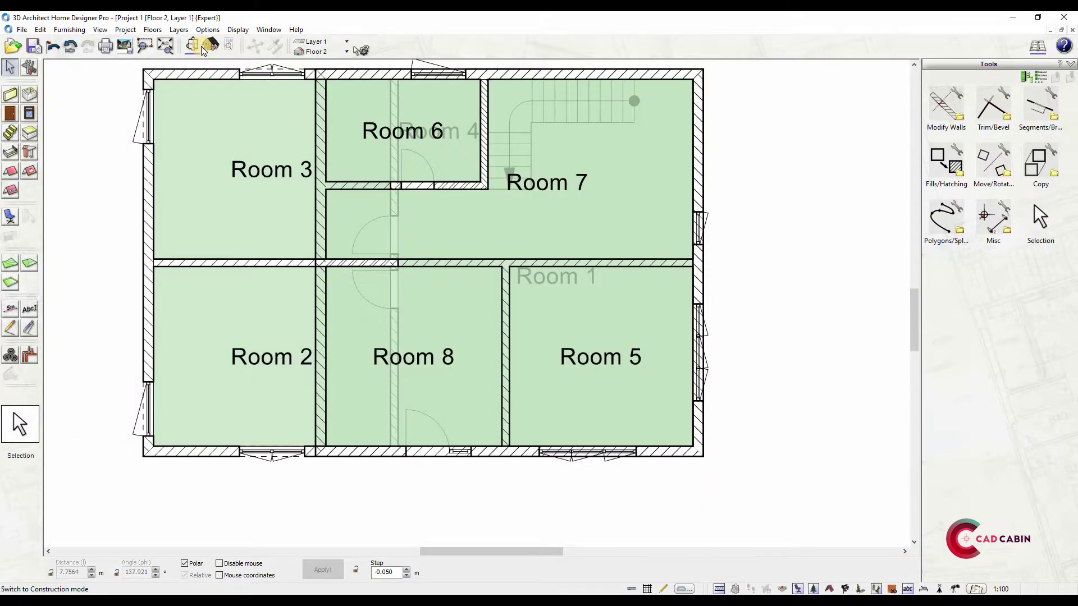
{"action": "left_click", "coordinate": [153, 29]}
{"action": "left_click", "coordinate": [180, 153]}
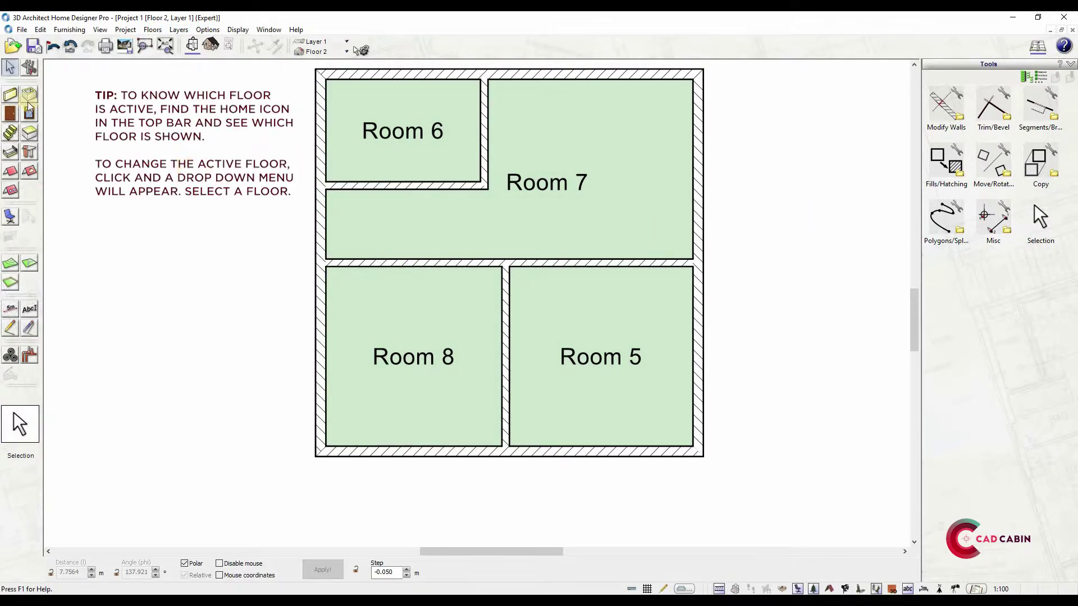
{"action": "left_click", "coordinate": [10, 113]}
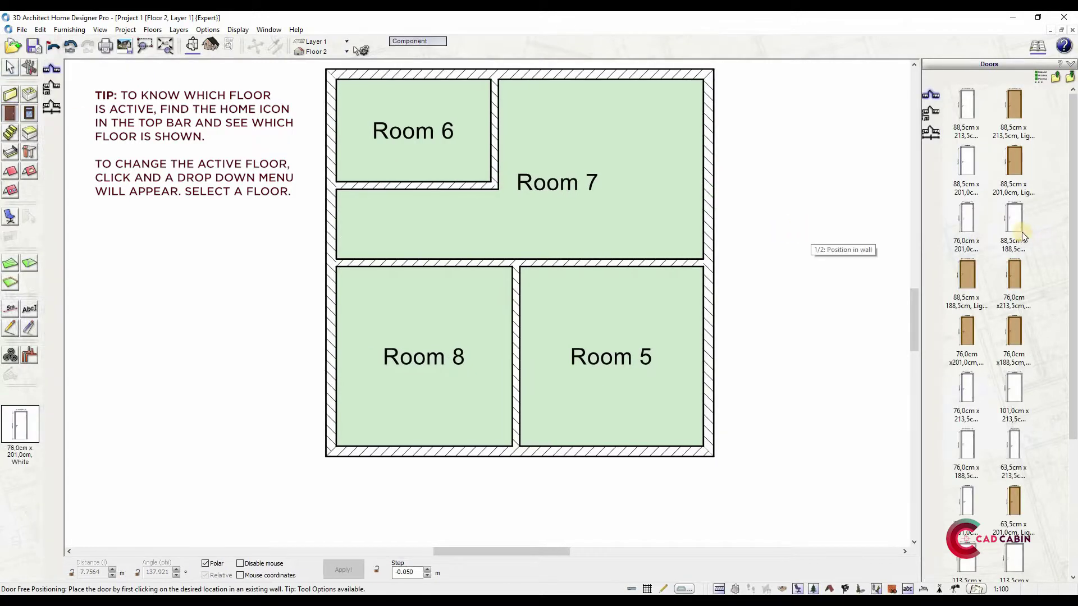
- Add two 88,5cm x 188,5cm White doors from Room 7 opening into Rooms 8 and 5
{"action": "left_click", "coordinate": [996, 252]}
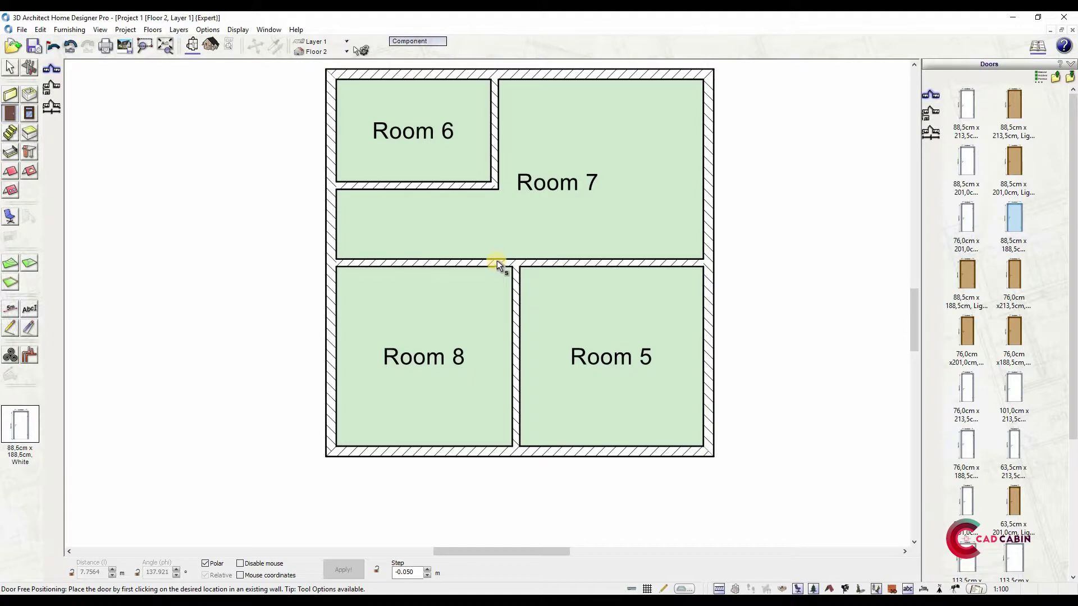
{"action": "left_click", "coordinate": [498, 281]}
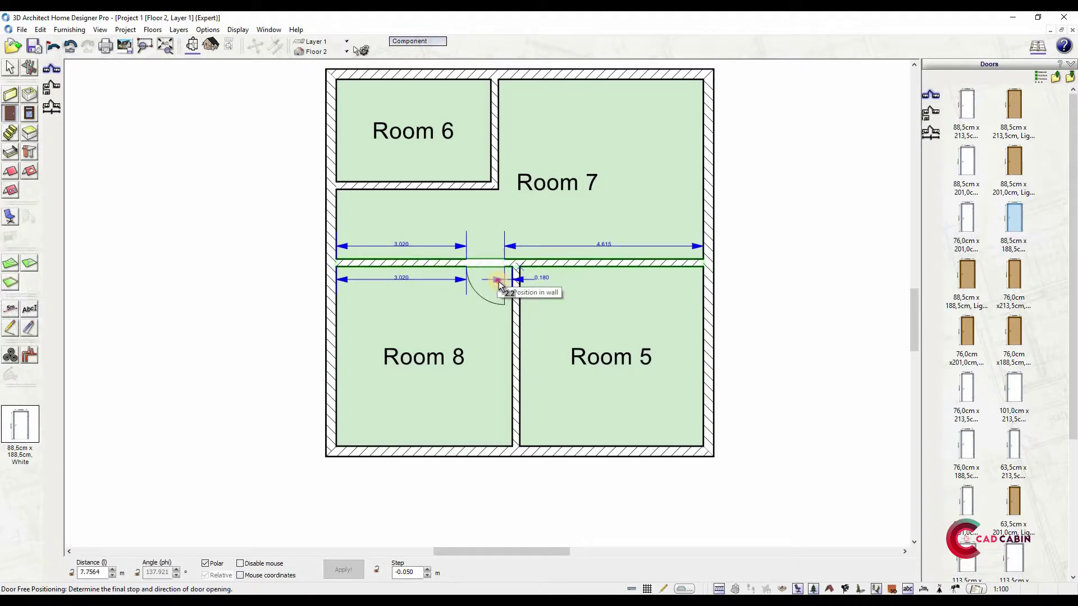
{"action": "left_click", "coordinate": [494, 287]}
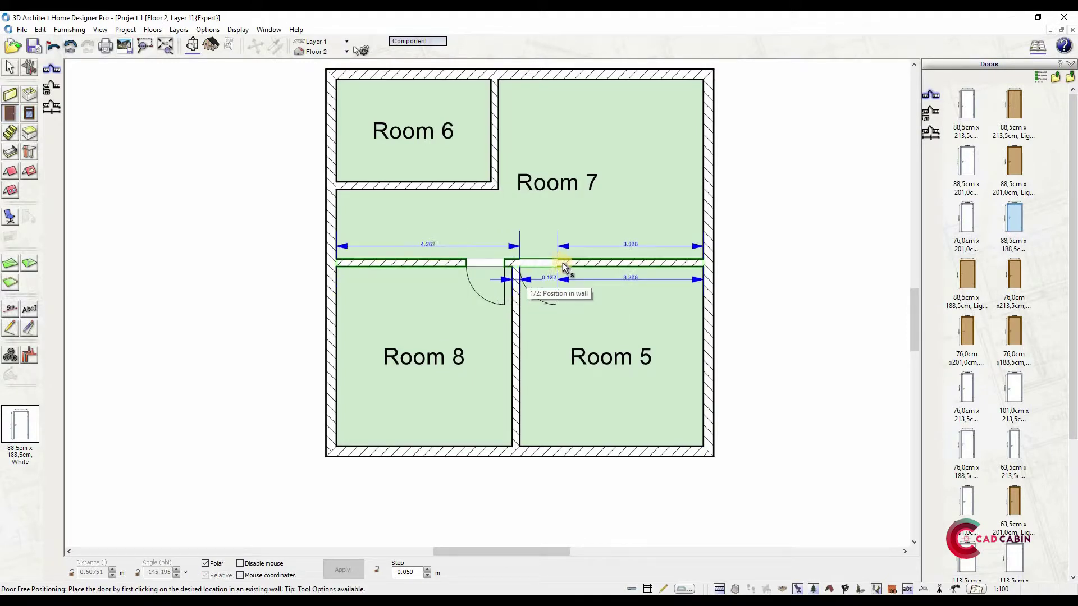
{"action": "left_click", "coordinate": [532, 279]}
{"action": "left_click", "coordinate": [534, 285]}
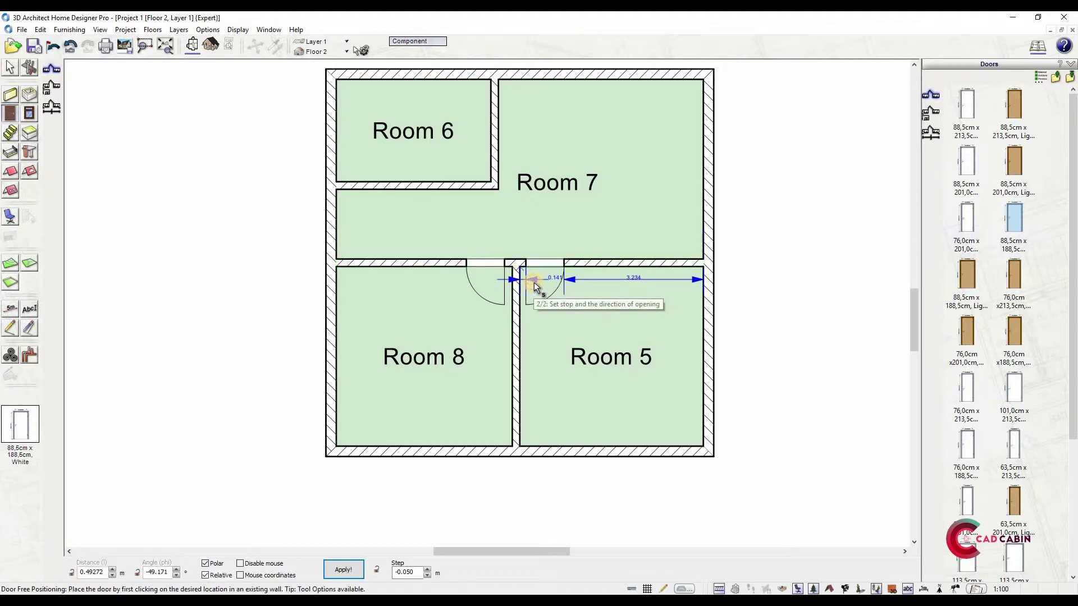
- Add a 76,0cm x 201,0cm White door between Room 7 and Room 6
{"action": "left_click", "coordinate": [966, 220]}
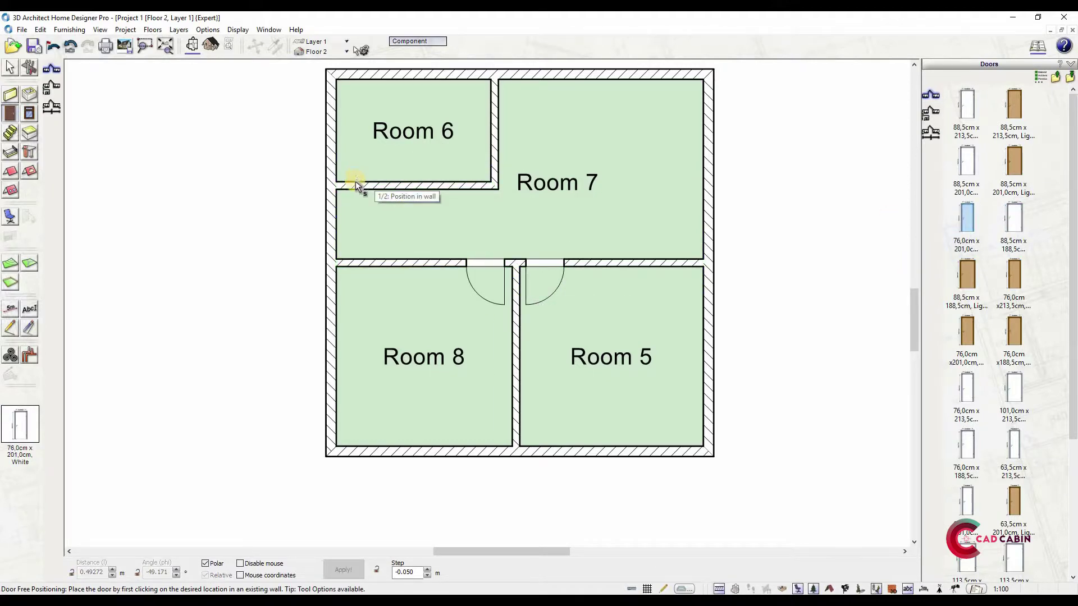
{"action": "left_click", "coordinate": [452, 184]}
{"action": "left_click", "coordinate": [473, 140]}
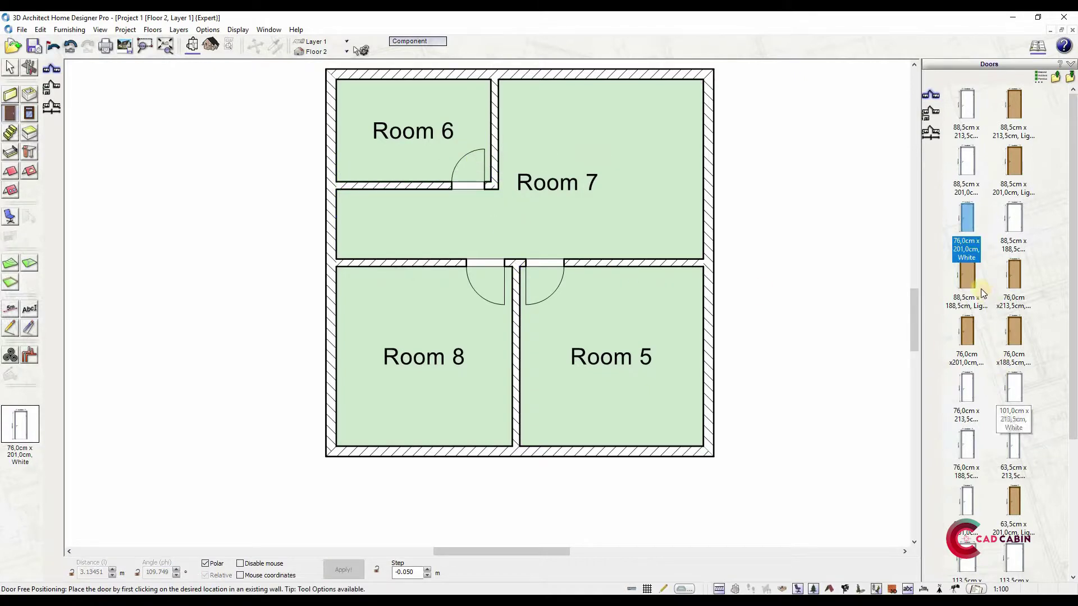
{"action": "left_click", "coordinate": [966, 275]}
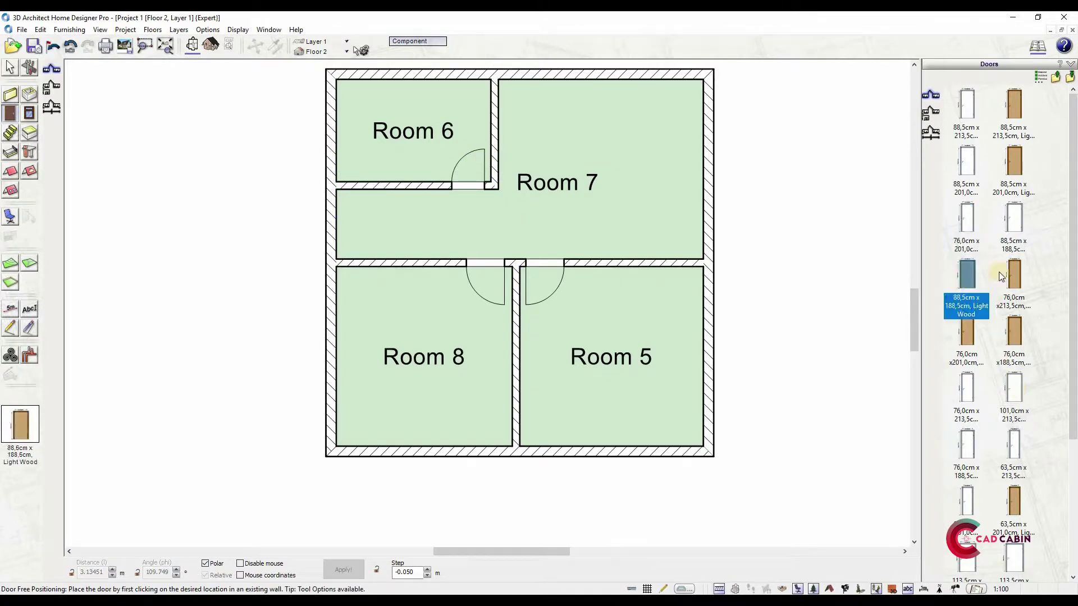
- Place an 88,5cm x 213,5cm Gloss entrance door on Room 7's left outer wall
{"action": "left_click", "coordinate": [1055, 77]}
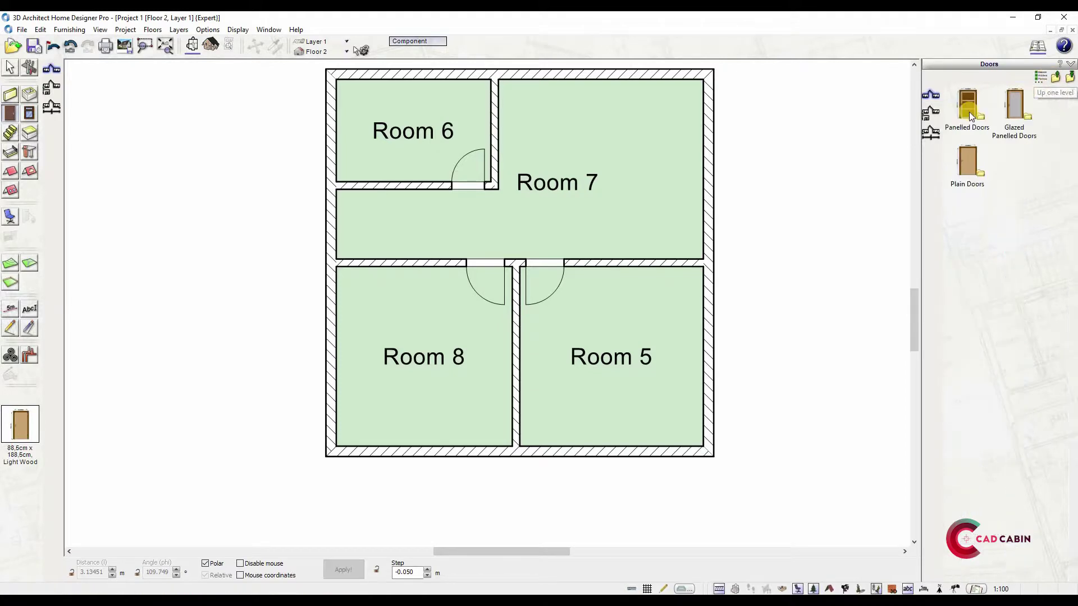
{"action": "double_click", "coordinate": [1004, 104]}
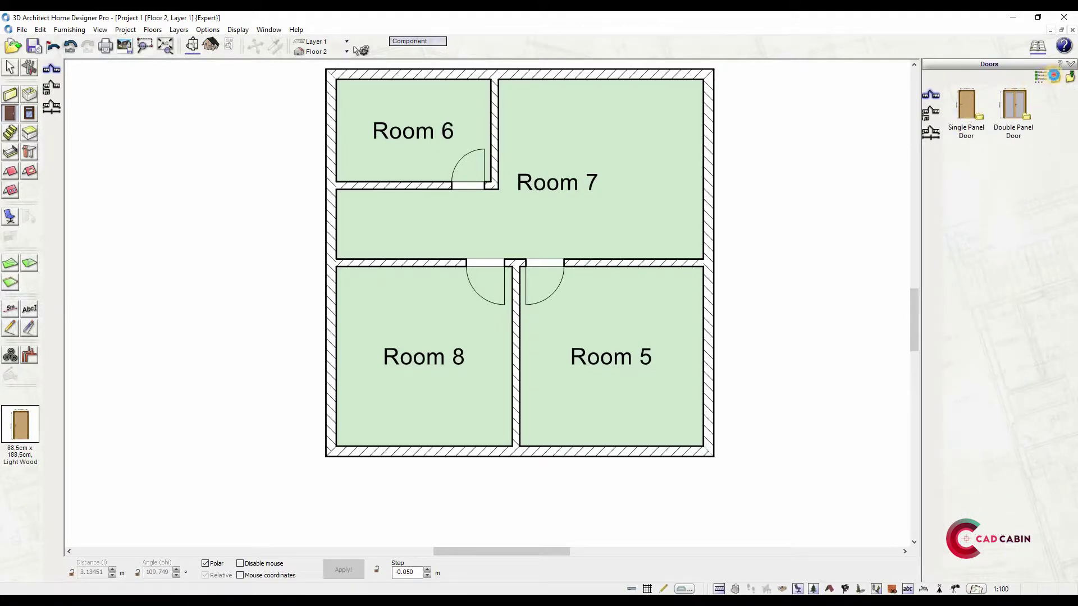
{"action": "left_click", "coordinate": [1047, 80]}
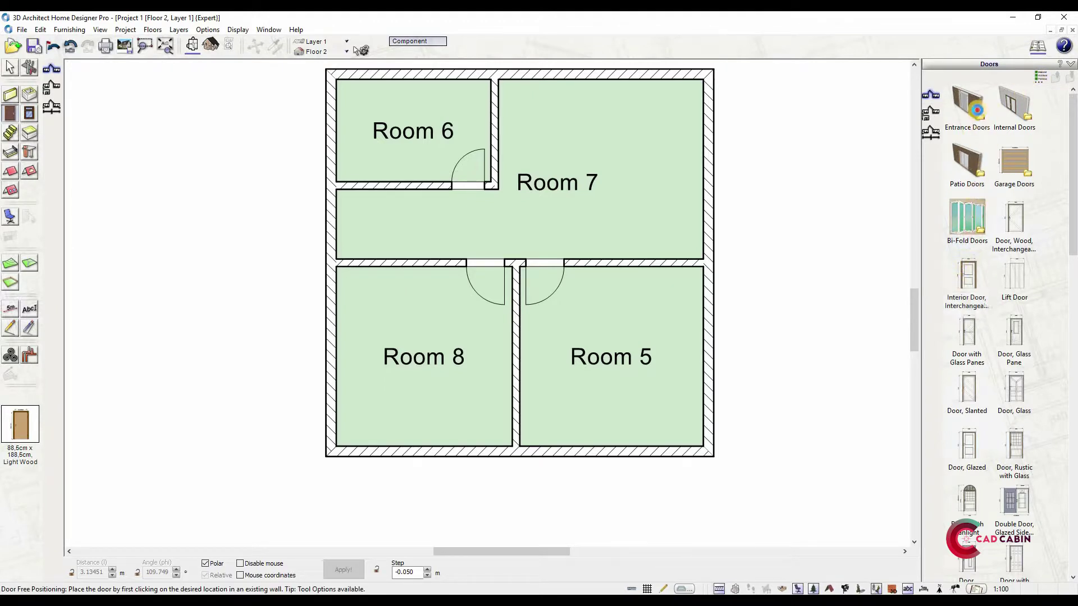
{"action": "double_click", "coordinate": [976, 110]}
{"action": "scroll", "coordinate": [1001, 433], "scroll_direction": "down", "scroll_amount": 2}
{"action": "left_click", "coordinate": [1009, 423]}
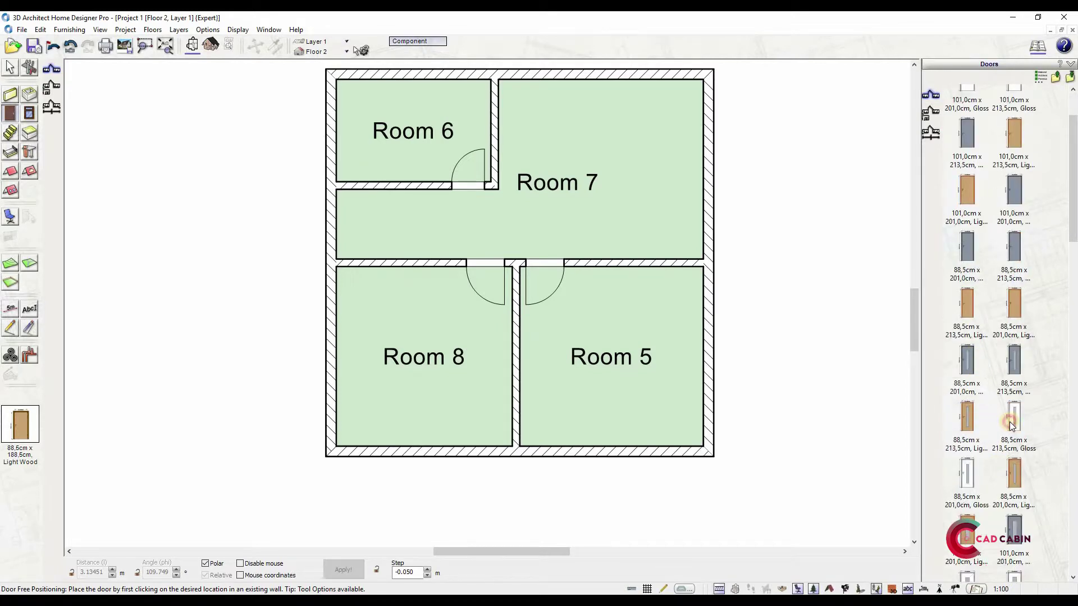
{"action": "left_click", "coordinate": [330, 244]}
{"action": "left_click", "coordinate": [295, 203]}
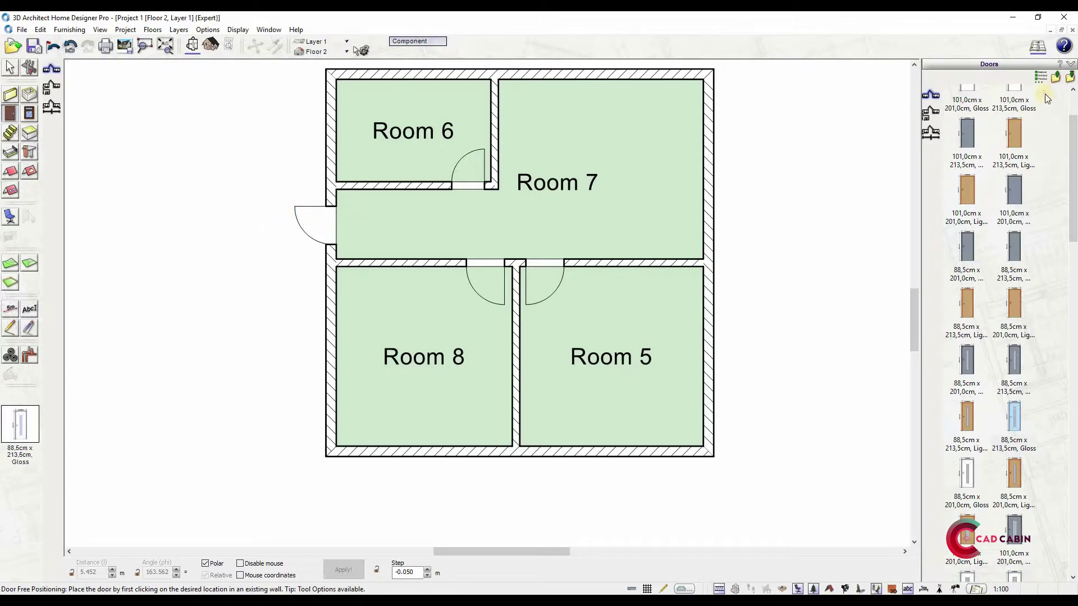
- Place a 201,0cm x 213,5cm Aluminium patio door on Room 8's left wall
{"action": "left_click", "coordinate": [1055, 77]}
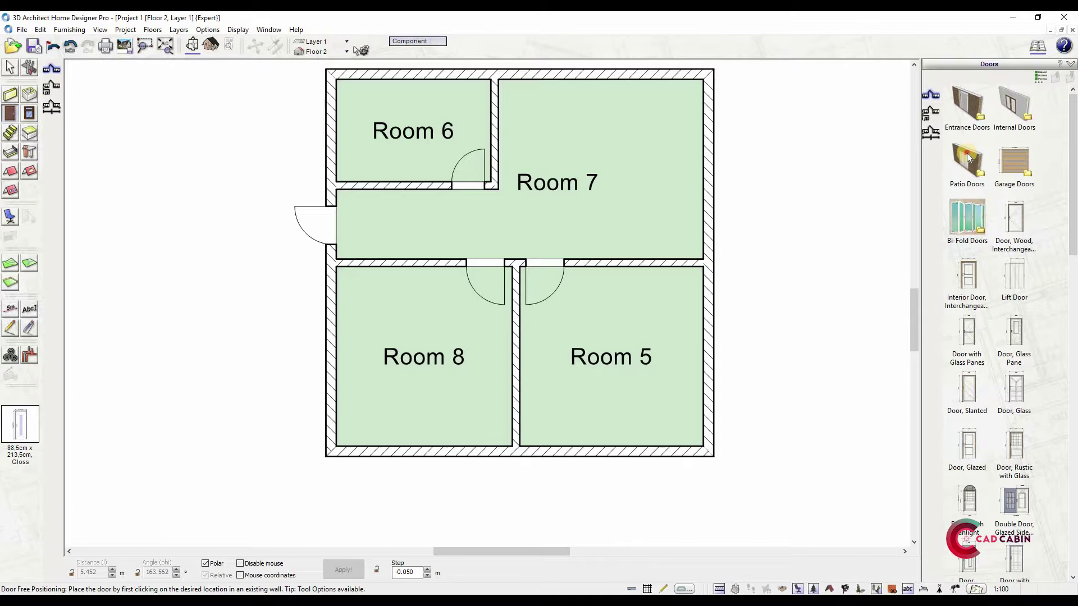
{"action": "double_click", "coordinate": [966, 158]}
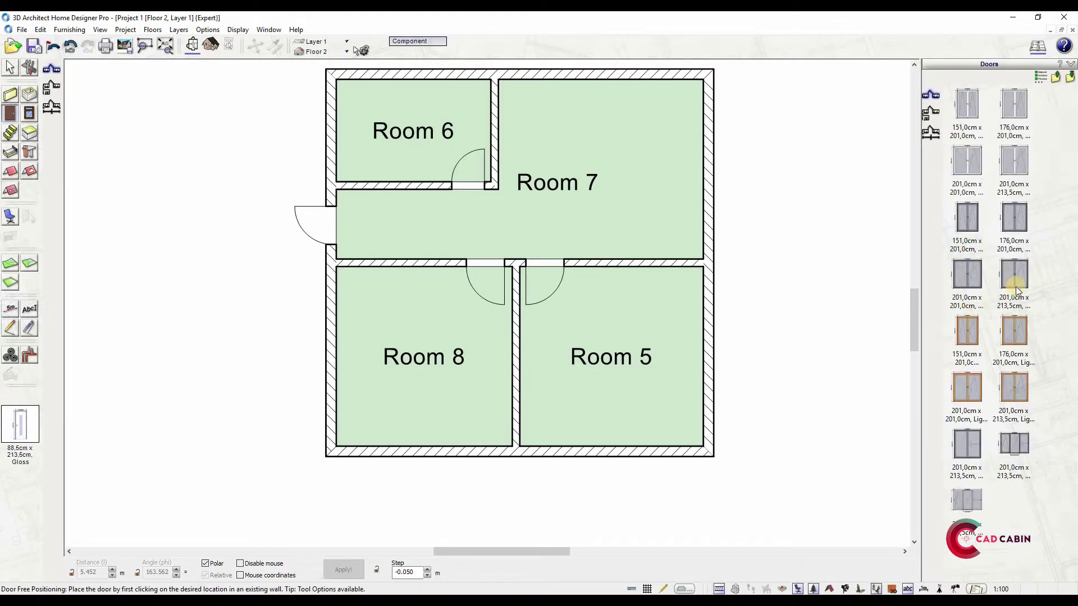
{"action": "left_click", "coordinate": [1013, 278]}
{"action": "left_click", "coordinate": [323, 370]}
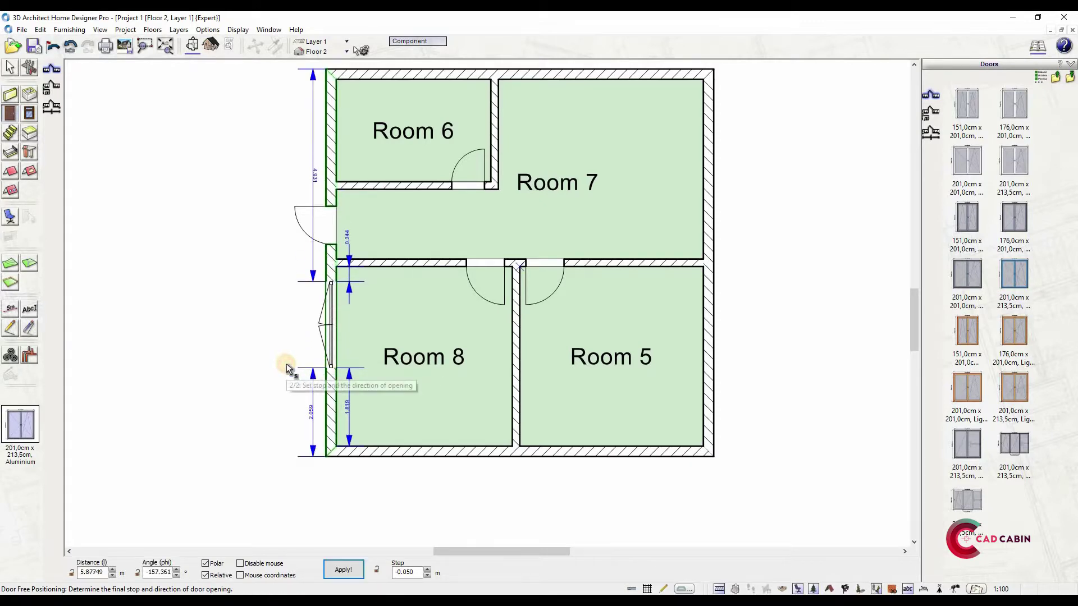
{"action": "left_click", "coordinate": [286, 364]}
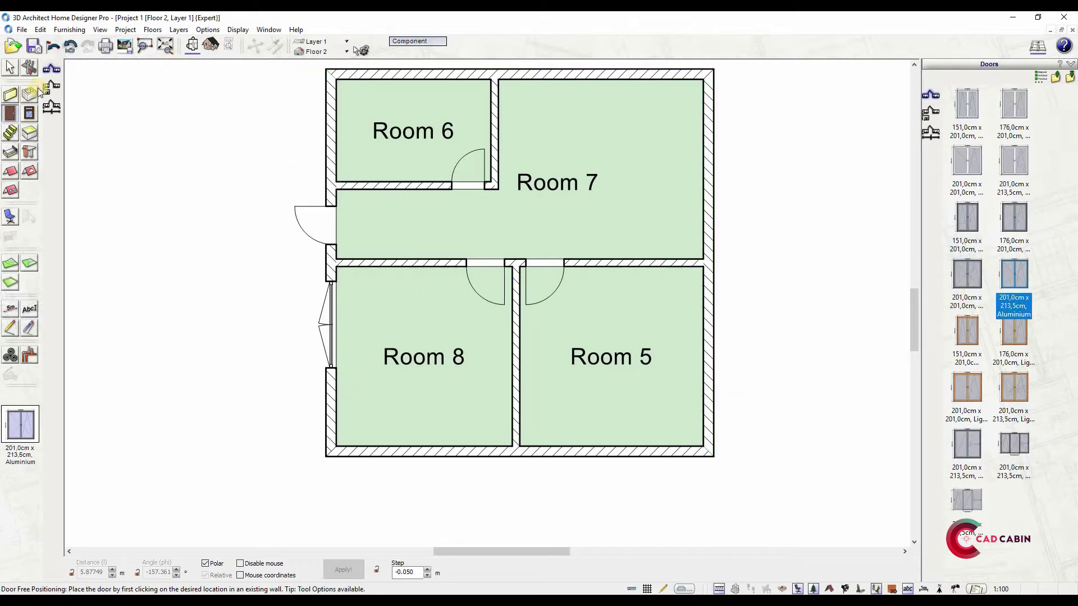
- Centre 3-panel windows on the bottom walls of Rooms 5 and 8
{"action": "left_click", "coordinate": [29, 112]}
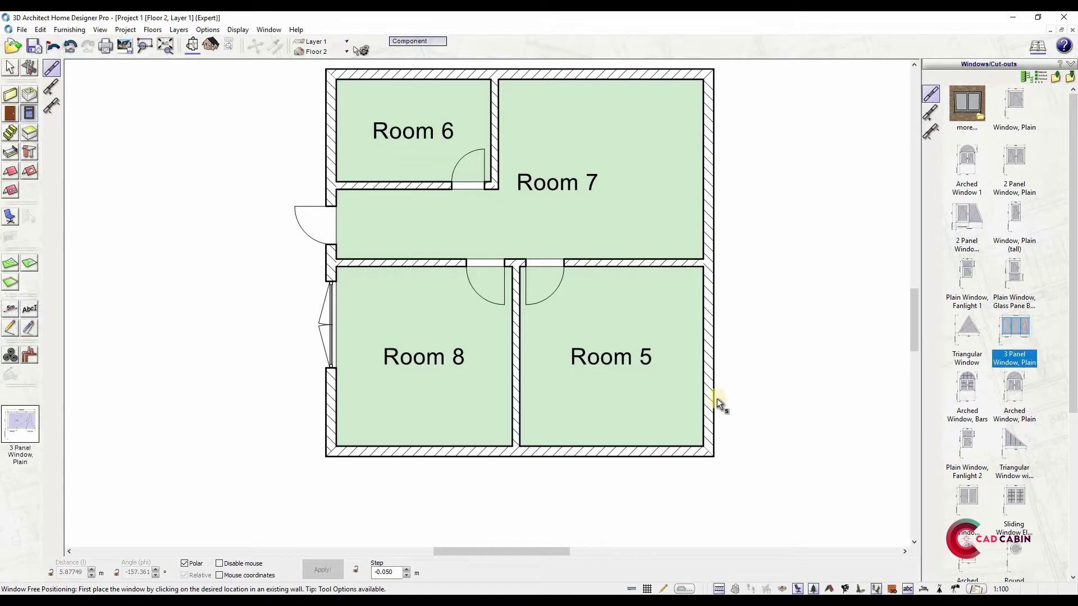
{"action": "left_click", "coordinate": [931, 130]}
{"action": "left_click", "coordinate": [518, 446]}
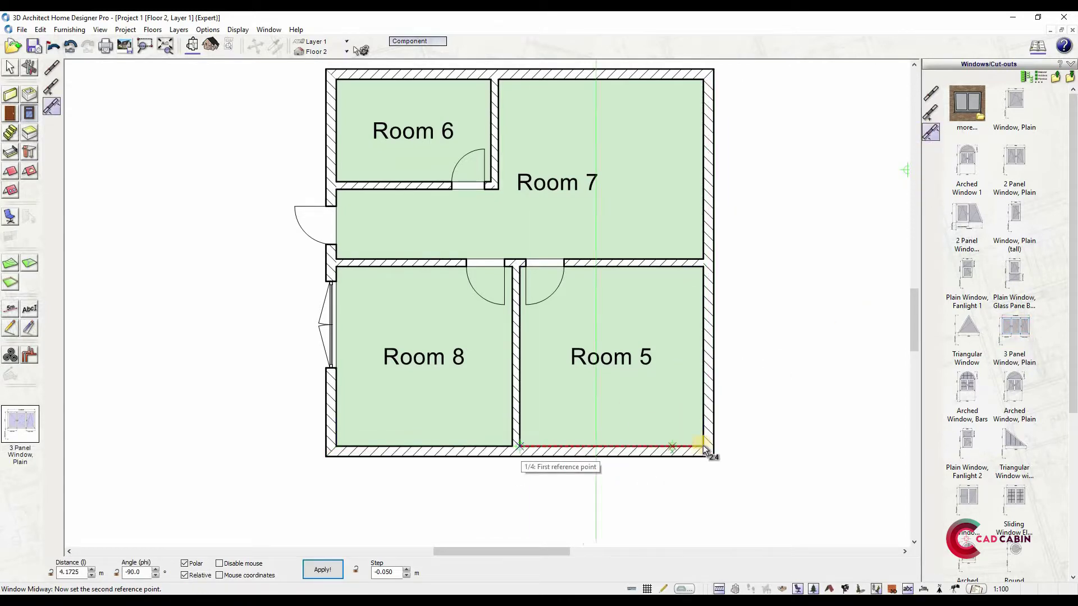
{"action": "left_click", "coordinate": [703, 447]}
{"action": "left_click", "coordinate": [618, 454]}
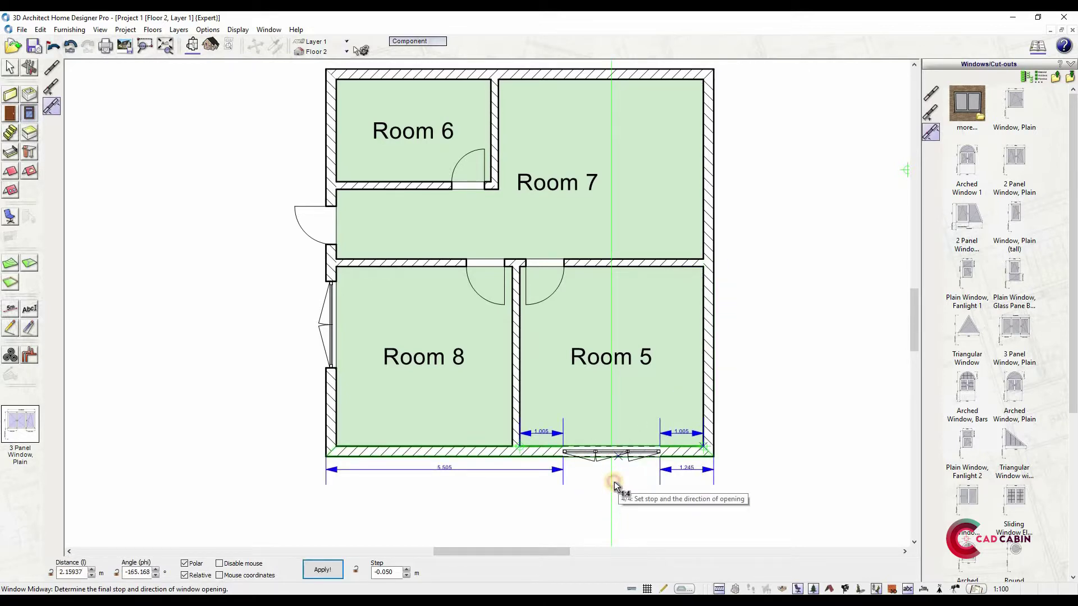
{"action": "left_click", "coordinate": [614, 486]}
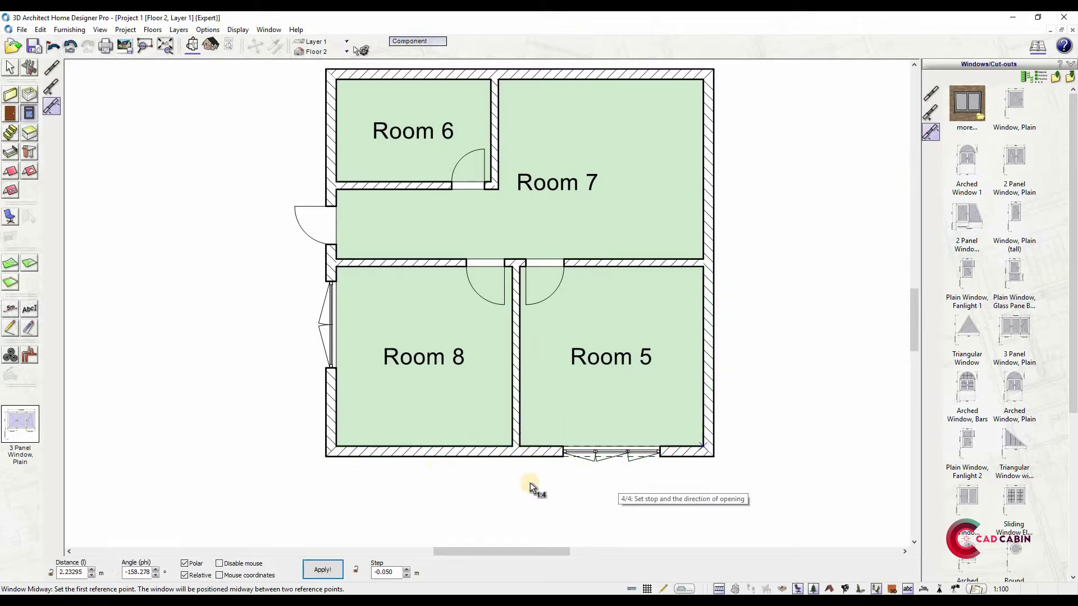
{"action": "left_click", "coordinate": [374, 448]}
{"action": "left_click", "coordinate": [513, 446]}
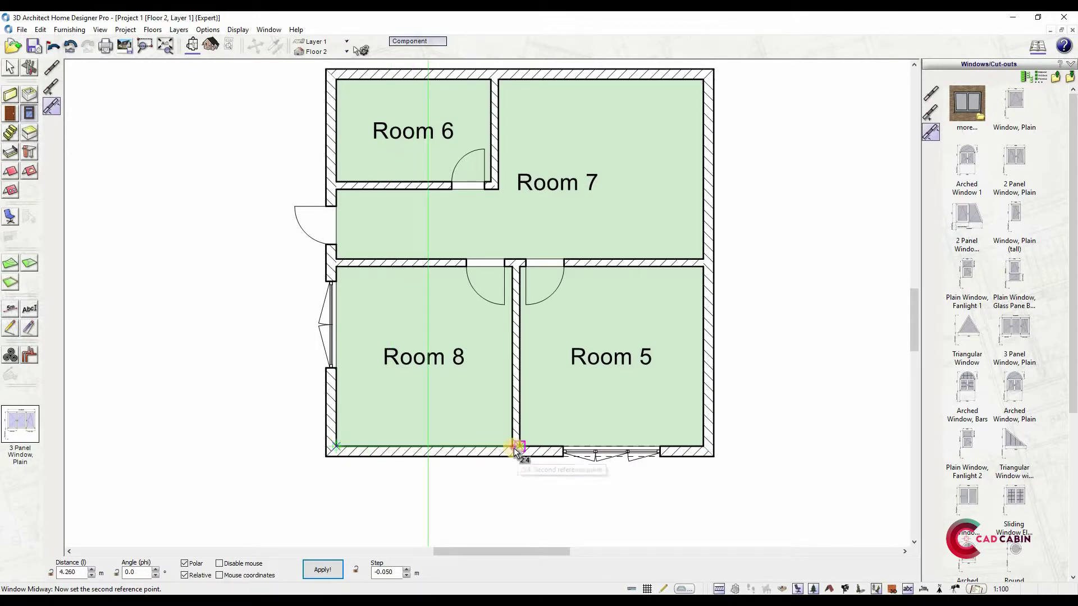
{"action": "left_click", "coordinate": [446, 458]}
{"action": "left_click", "coordinate": [448, 473]}
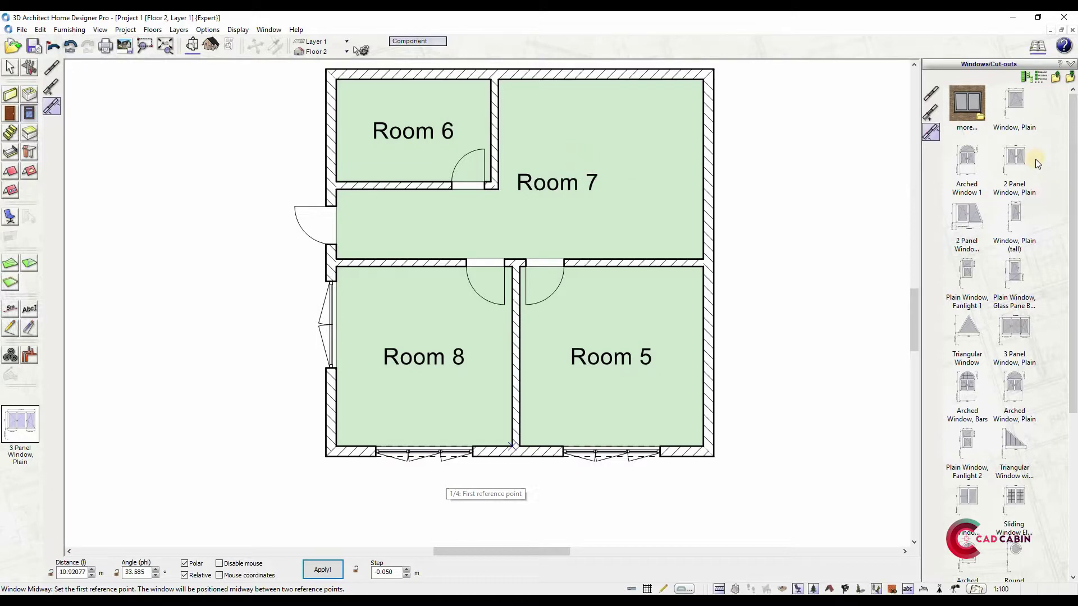
- Centre a Window, Plain on Room 6's left wall
{"action": "left_click", "coordinate": [1017, 106]}
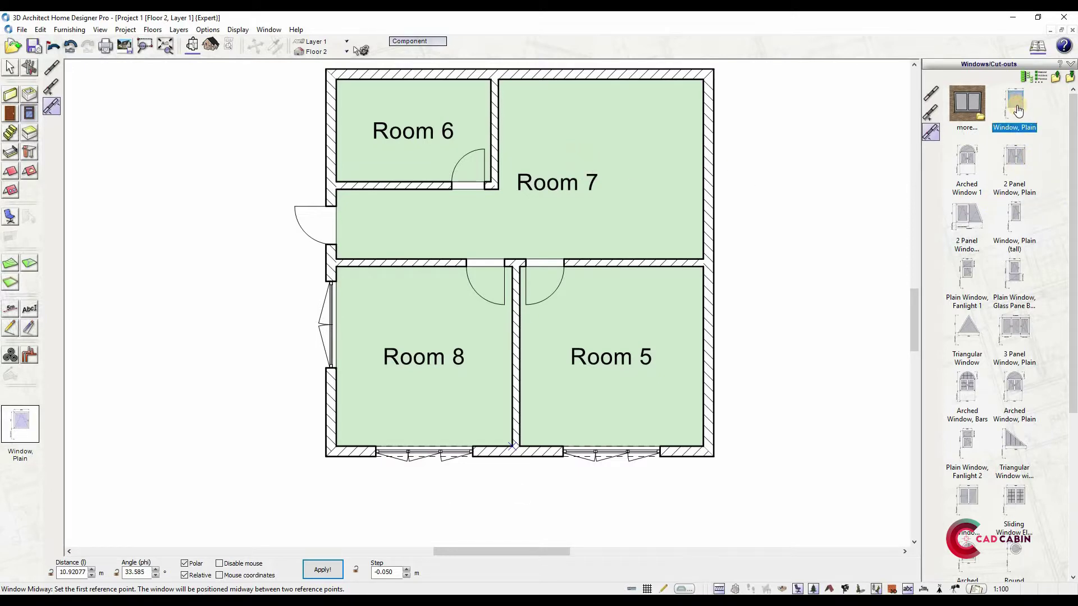
{"action": "left_click", "coordinate": [341, 83]}
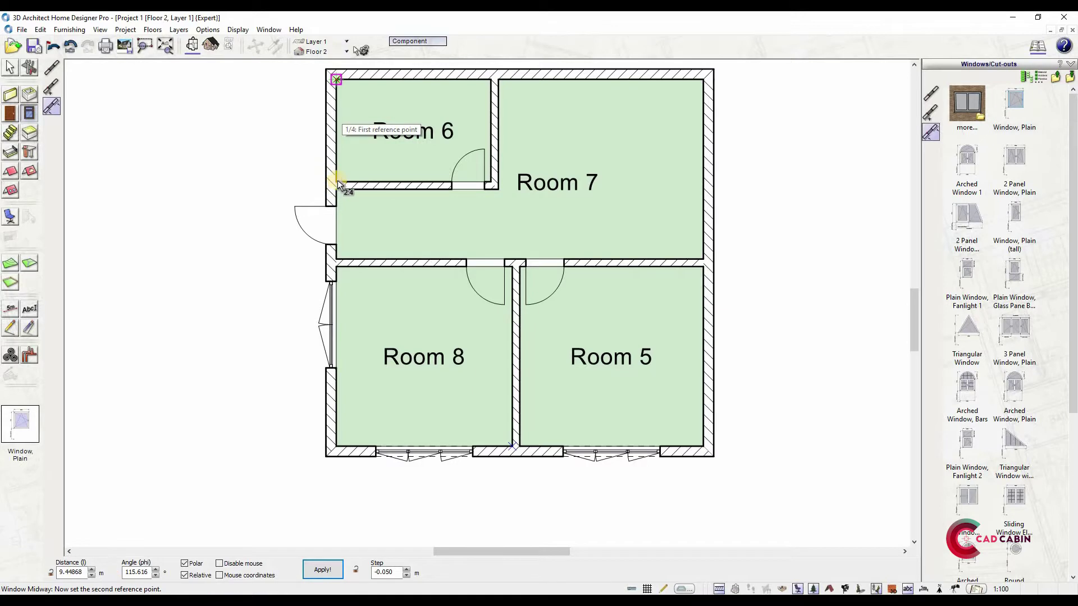
{"action": "left_click", "coordinate": [338, 181]}
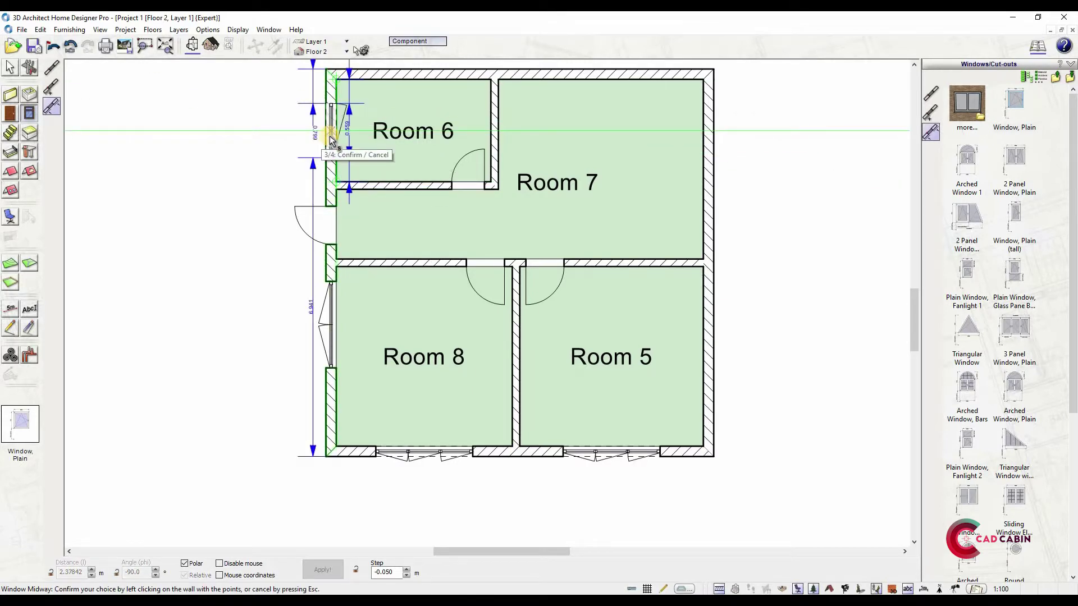
{"action": "left_click", "coordinate": [291, 136]}
{"action": "left_click", "coordinate": [318, 142]}
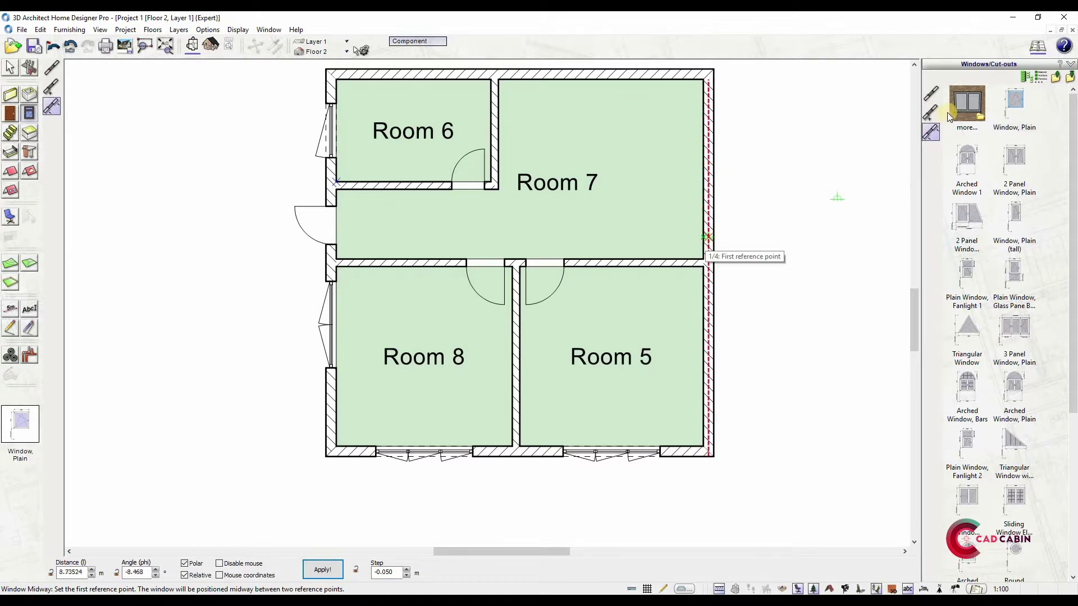
- Freely place a plain window on Room 7's right outer wall
{"action": "left_click", "coordinate": [932, 95]}
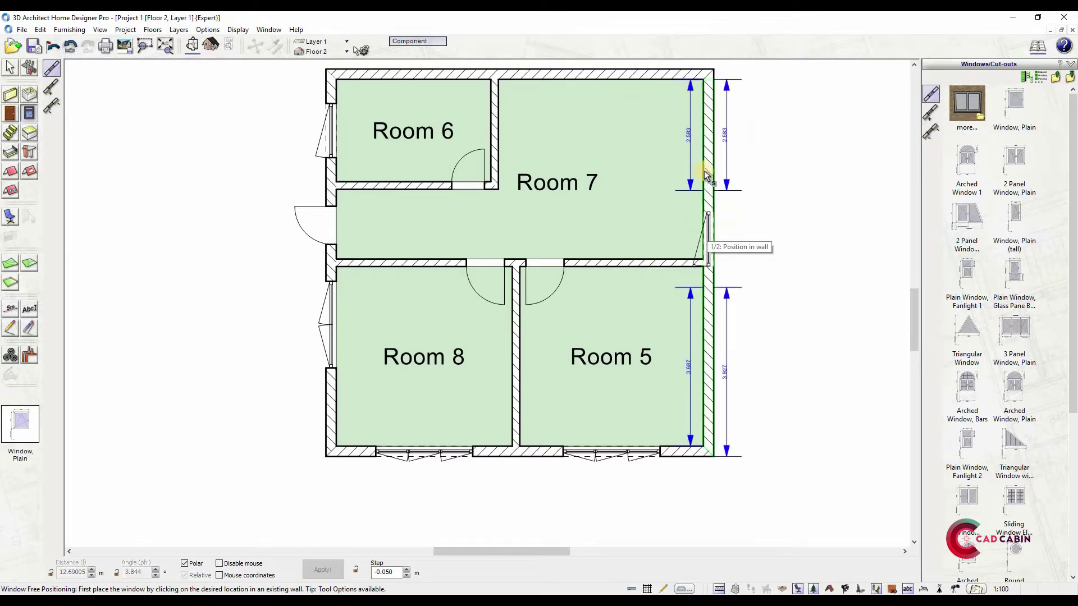
{"action": "left_click", "coordinate": [752, 181]}
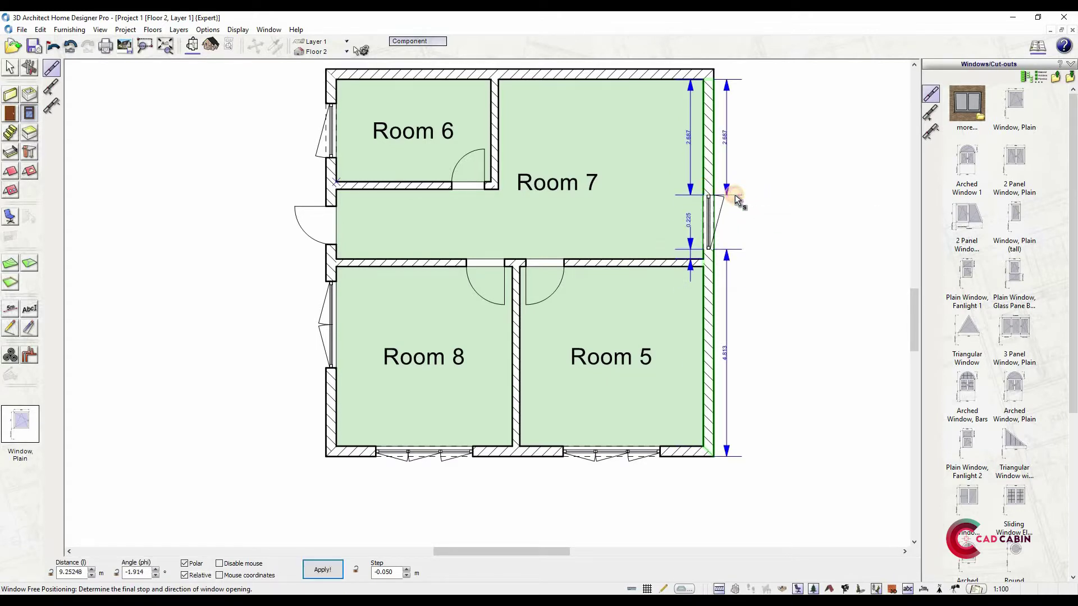
{"action": "left_click", "coordinate": [736, 194]}
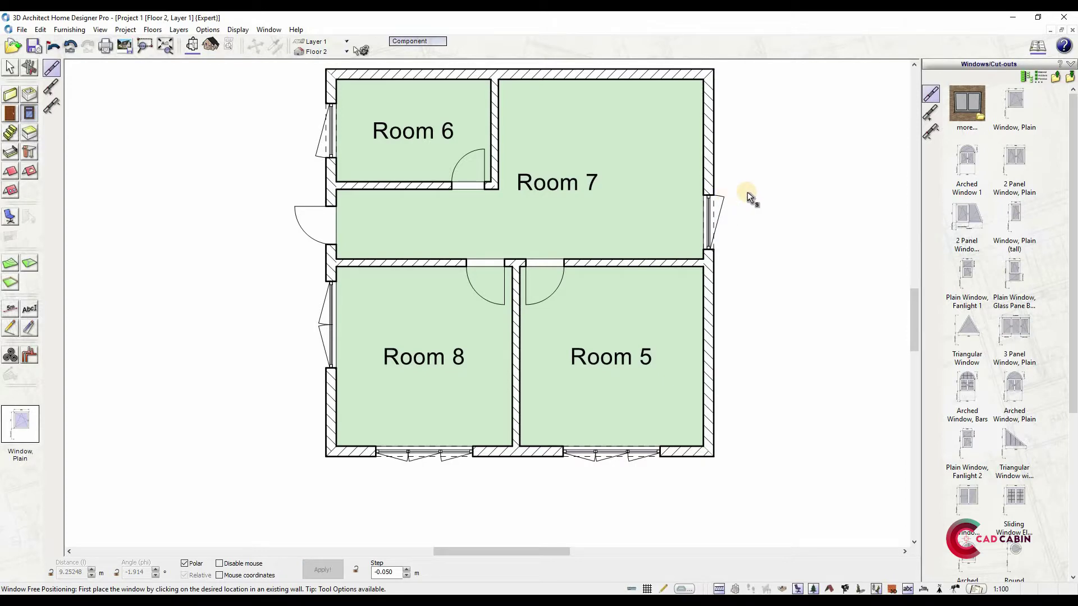
{"action": "left_click", "coordinate": [208, 46]}
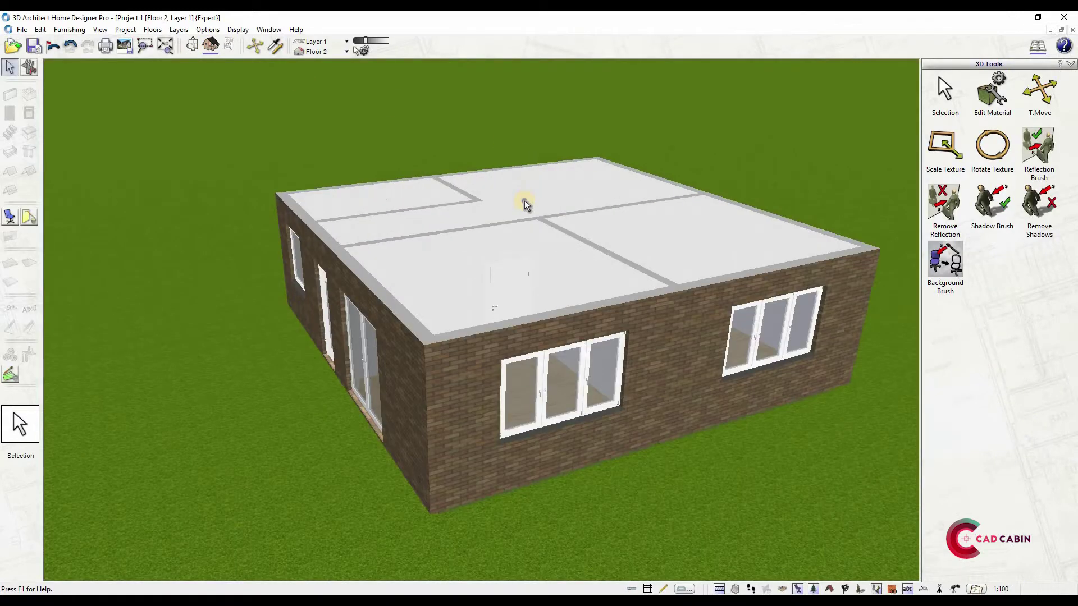
{"action": "left_click_drag", "start_coordinate": [524, 198], "coordinate": [477, 189]}
{"action": "left_click", "coordinate": [191, 49]}
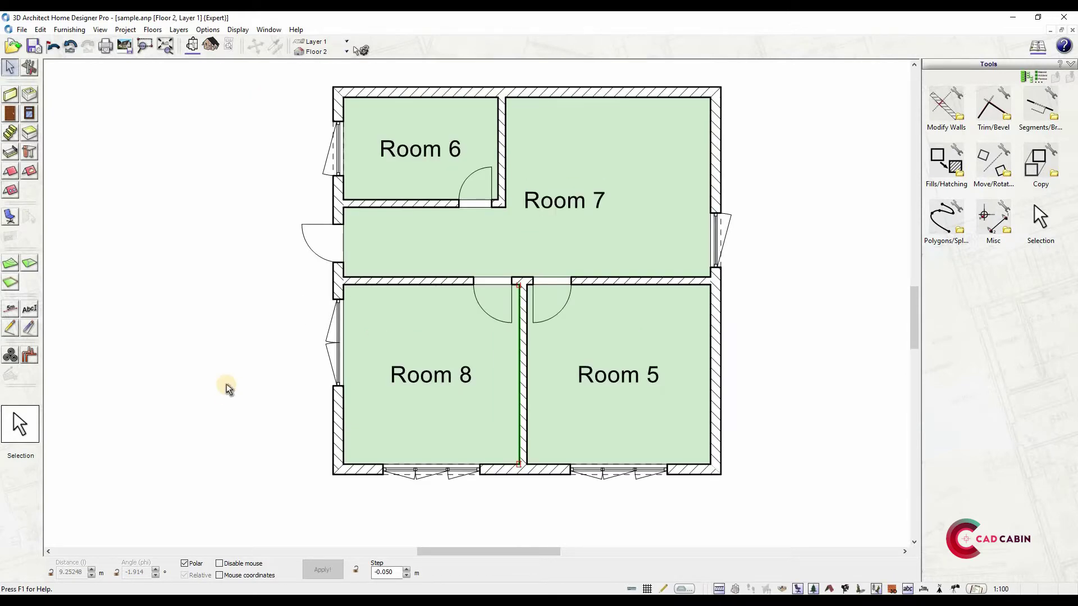
- Show all floors so ground-floor rooms appear beneath Floor 2, cancelling a started rectangular terrace
{"action": "left_click", "coordinate": [153, 29]}
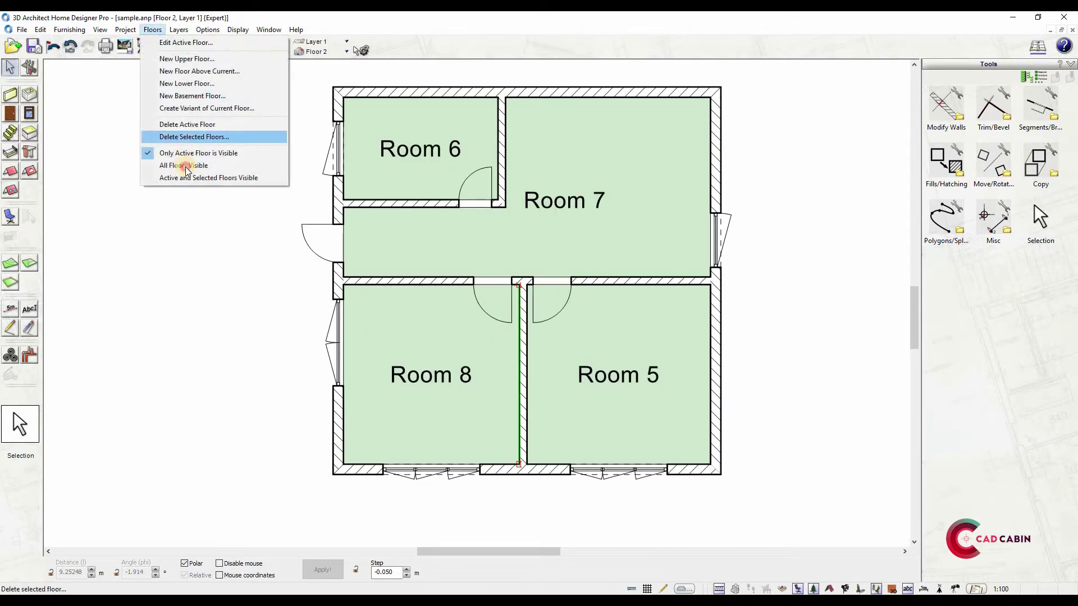
{"action": "left_click", "coordinate": [186, 169]}
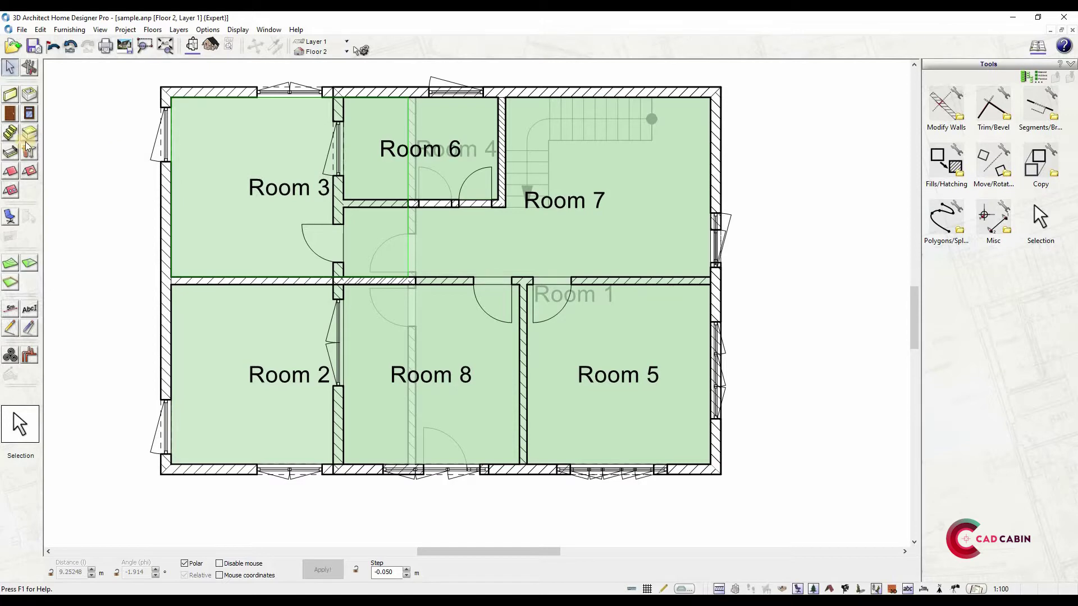
{"action": "left_click", "coordinate": [12, 151]}
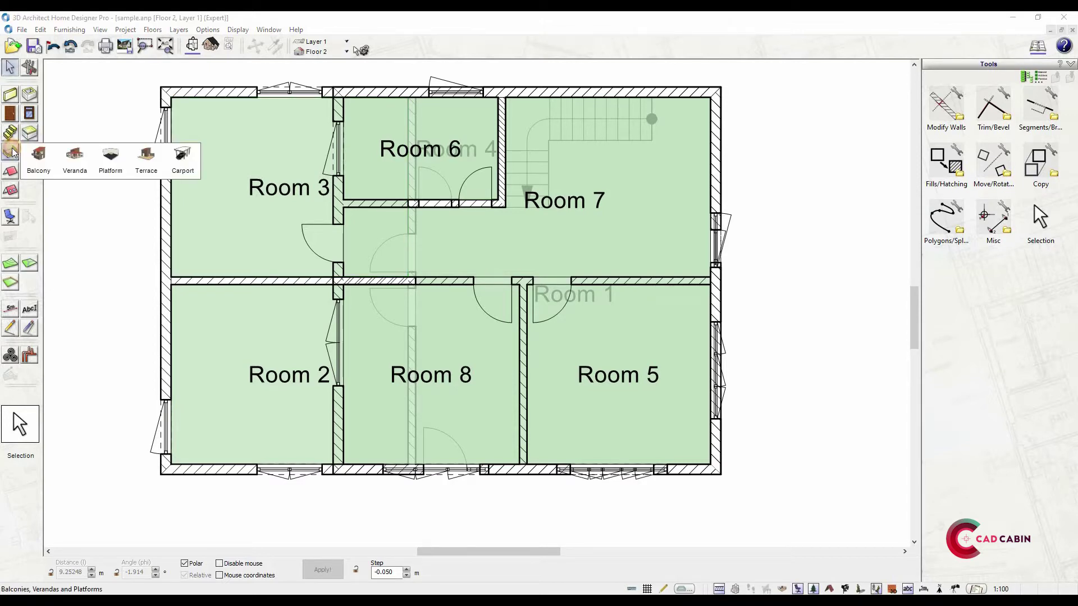
{"action": "left_click", "coordinate": [146, 156]}
{"action": "left_click", "coordinate": [1014, 151]}
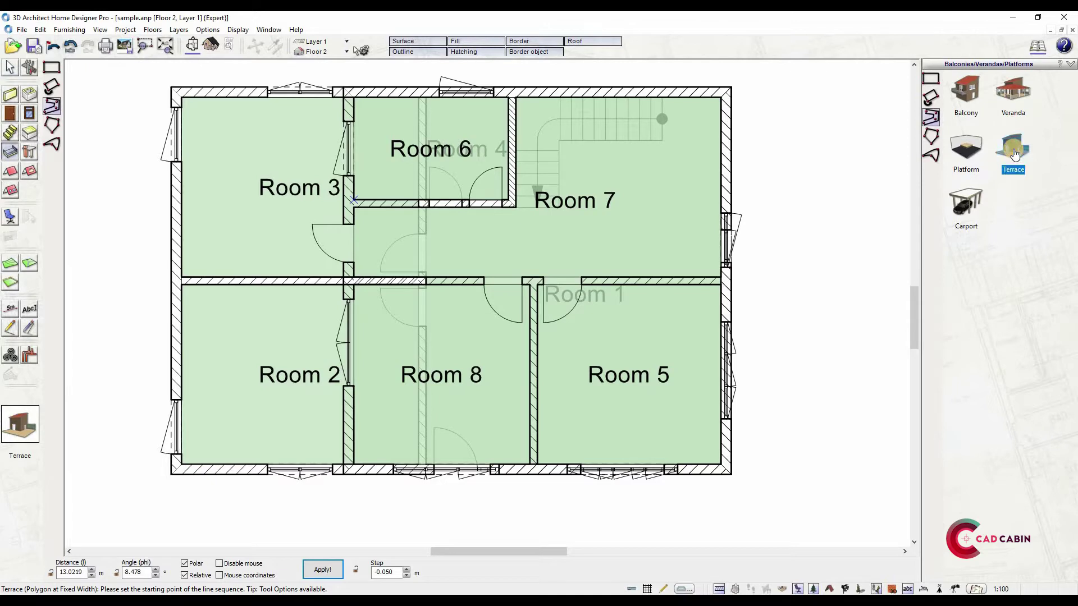
{"action": "left_click", "coordinate": [936, 82]}
{"action": "left_click", "coordinate": [175, 86]}
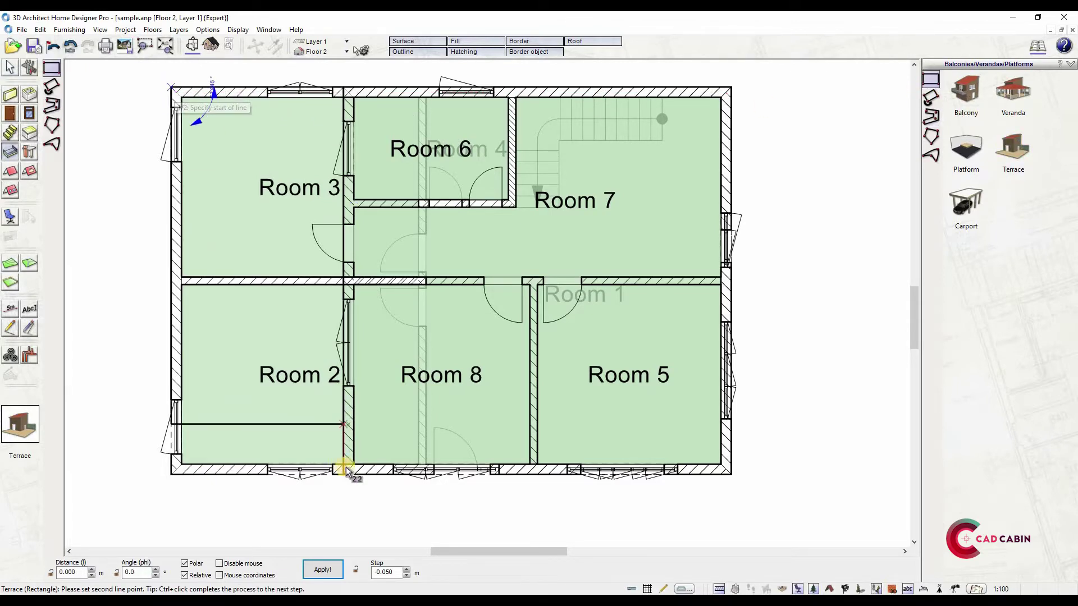
{"action": "key", "text": "Escape"}
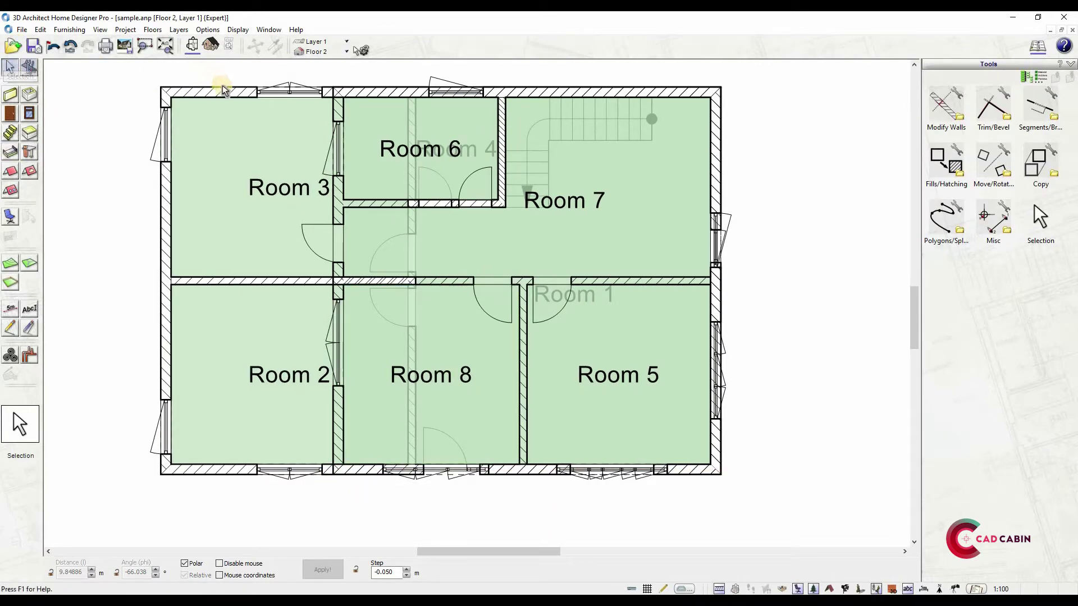
- With only Floor 2 visible, border the rectangle left of the house with a Wood angular 120cm hand rail
{"action": "left_click", "coordinate": [148, 31]}
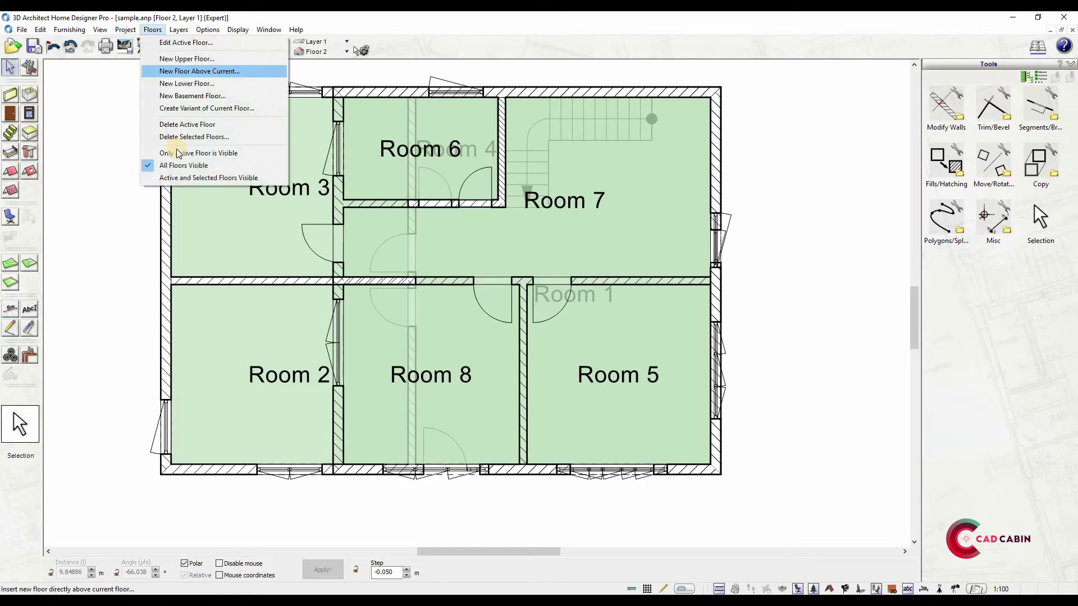
{"action": "left_click", "coordinate": [178, 153]}
{"action": "left_click", "coordinate": [233, 88]}
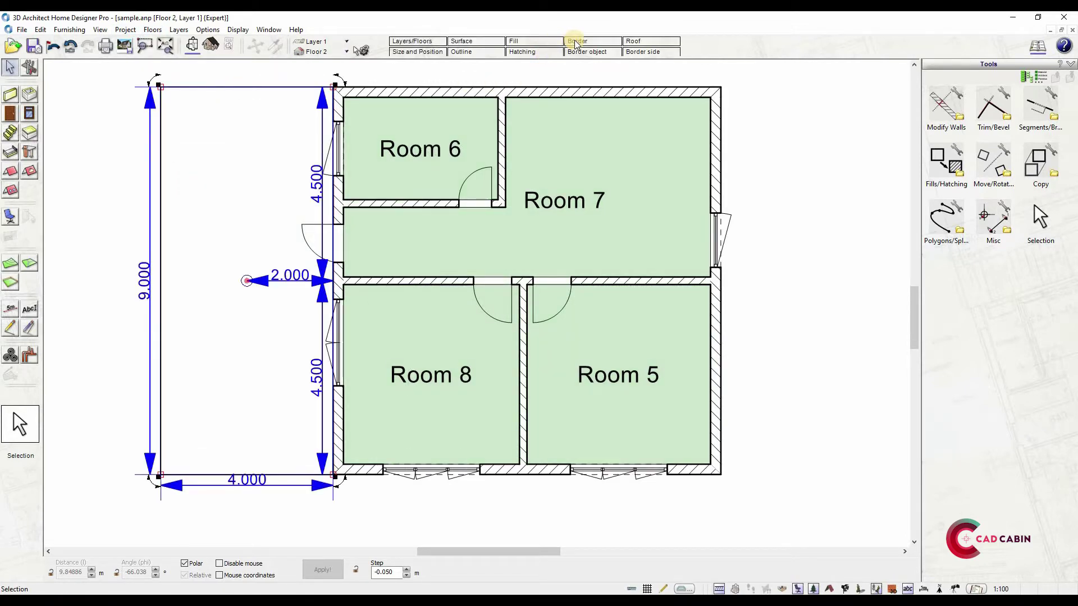
{"action": "left_click", "coordinate": [575, 42]}
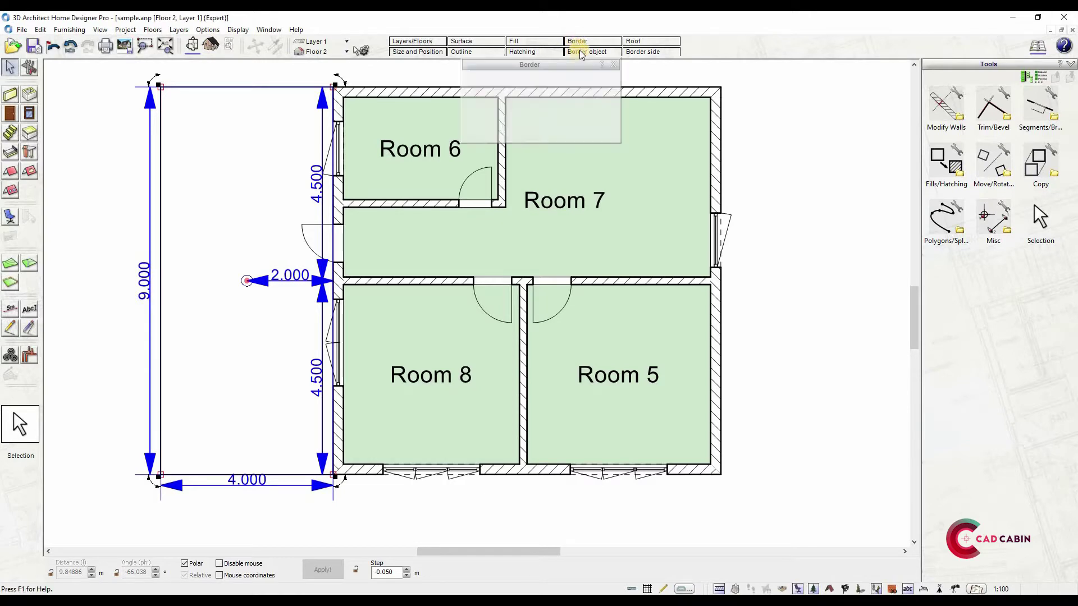
{"action": "left_click", "coordinate": [581, 52]}
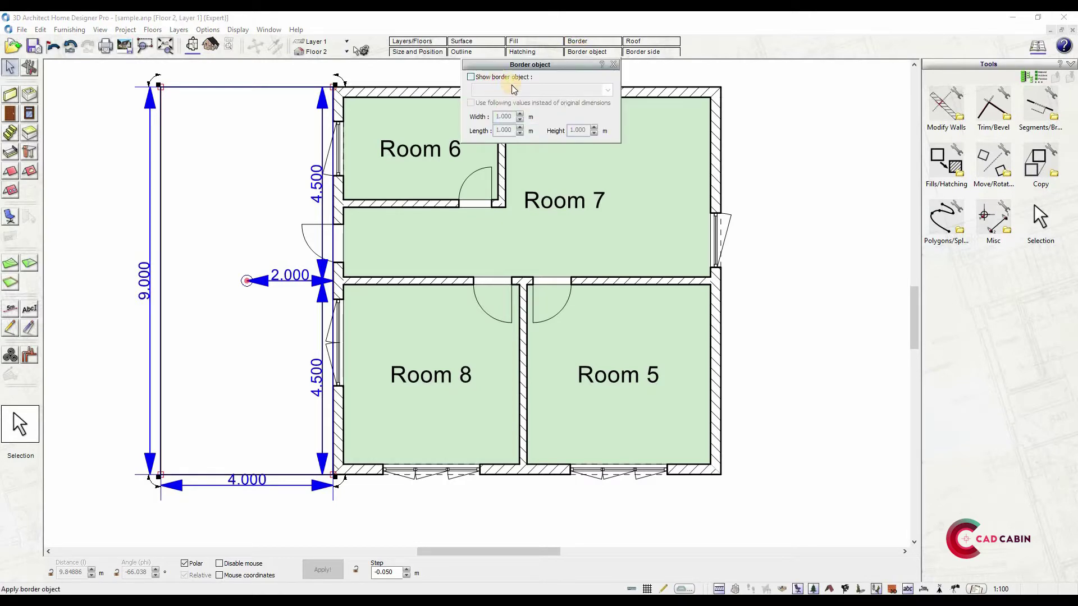
{"action": "left_click", "coordinate": [512, 80]}
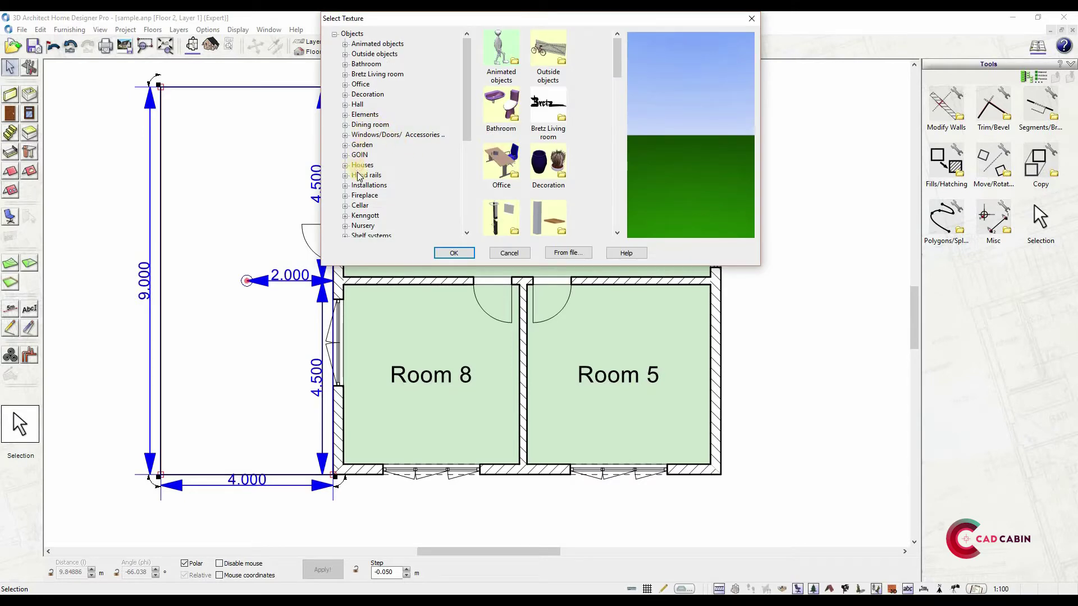
{"action": "left_click", "coordinate": [359, 175]}
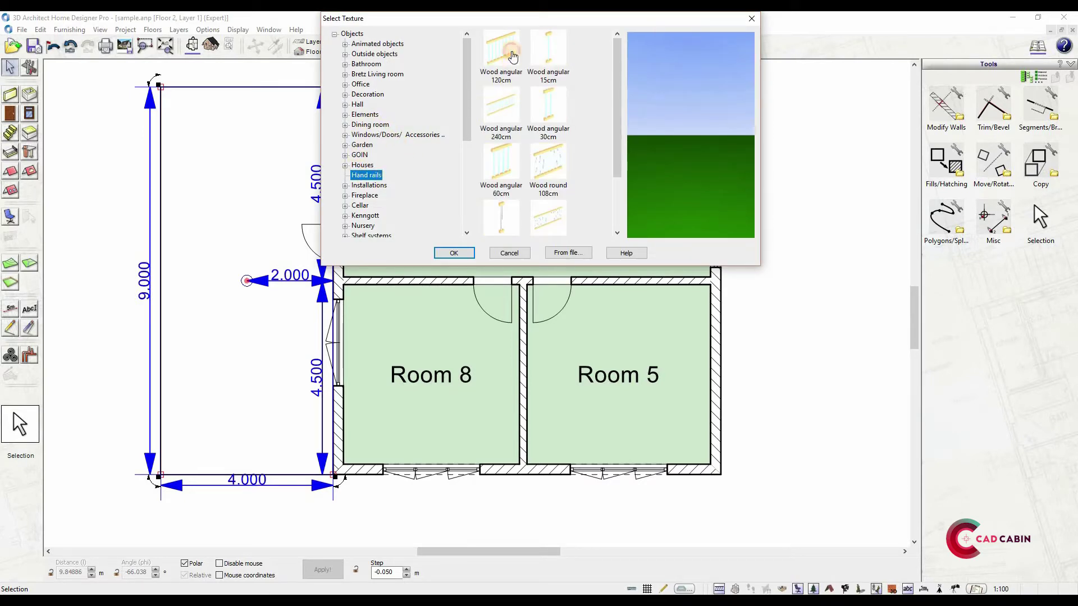
{"action": "left_click", "coordinate": [512, 55]}
{"action": "left_click", "coordinate": [453, 253]}
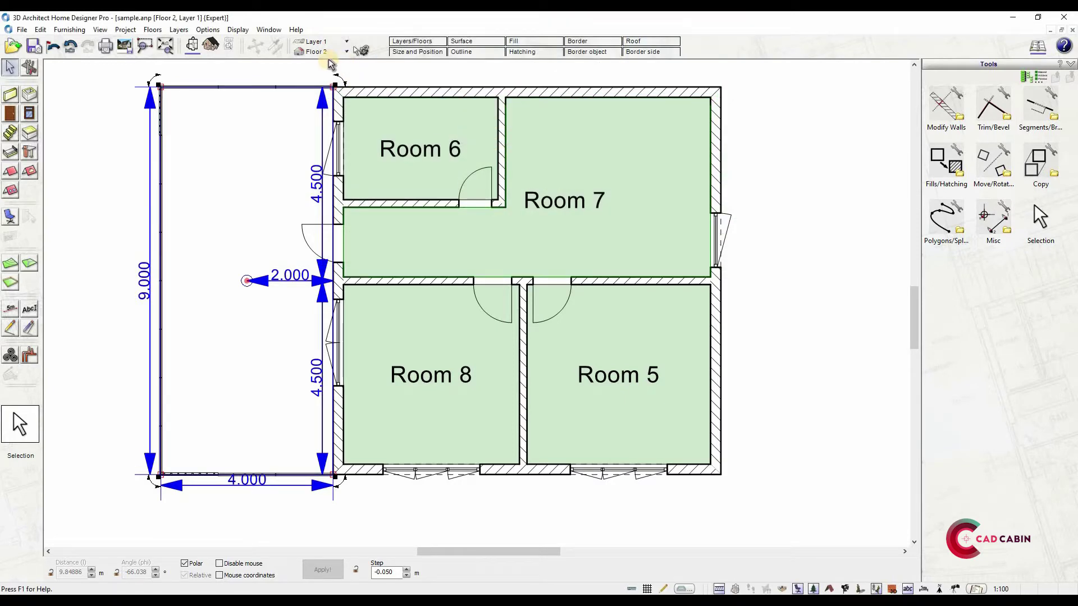
{"action": "key", "text": "Escape"}
- Preview the railed terrace in 3D, then return to the plan with only Floor 2 visible
{"action": "left_click", "coordinate": [212, 45]}
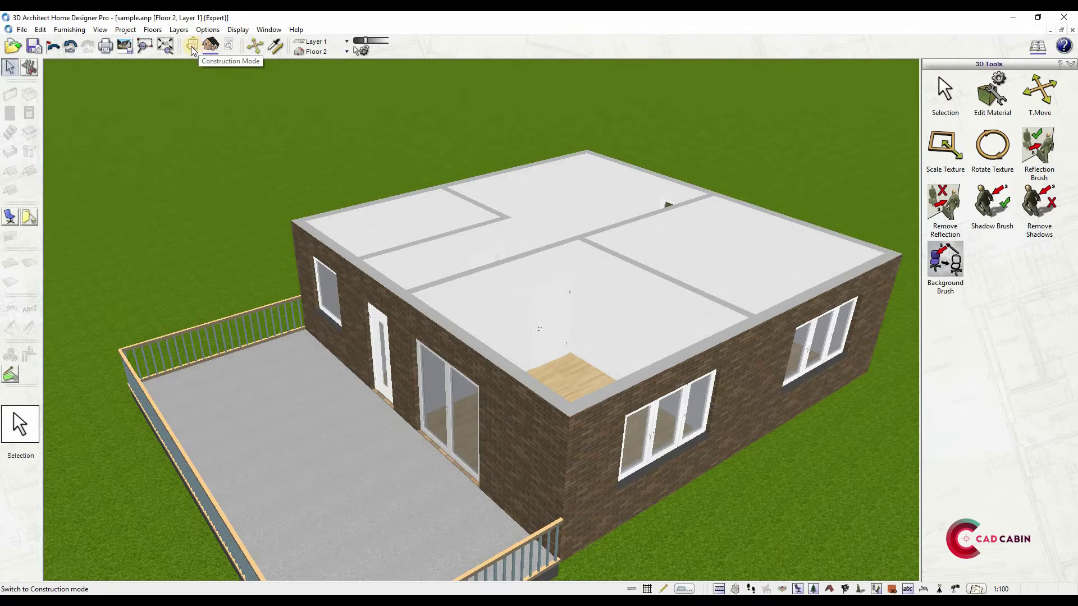
{"action": "left_click", "coordinate": [193, 48]}
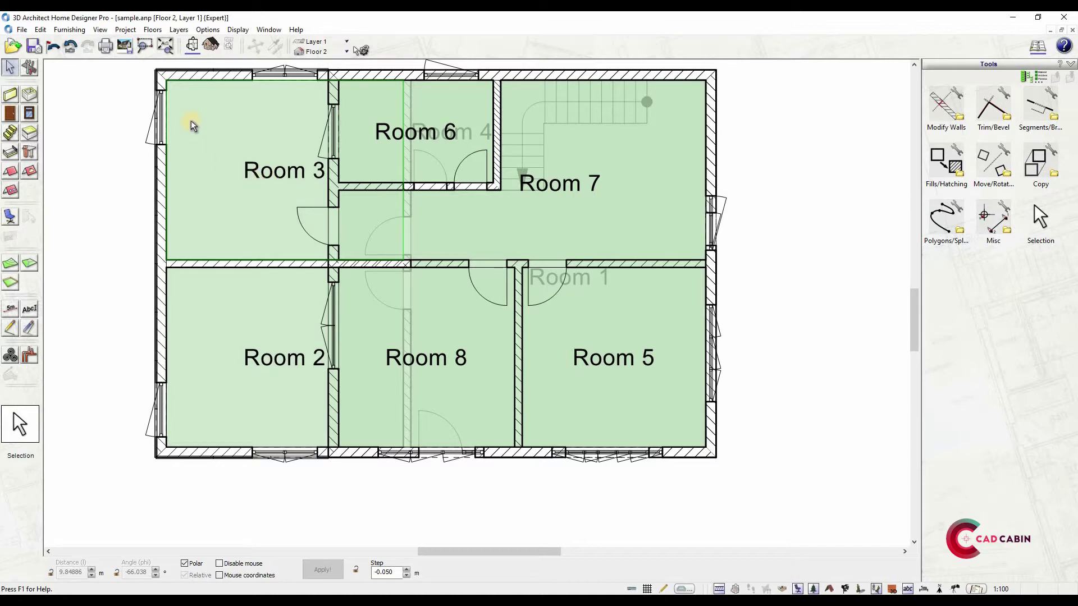
{"action": "left_click", "coordinate": [110, 28]}
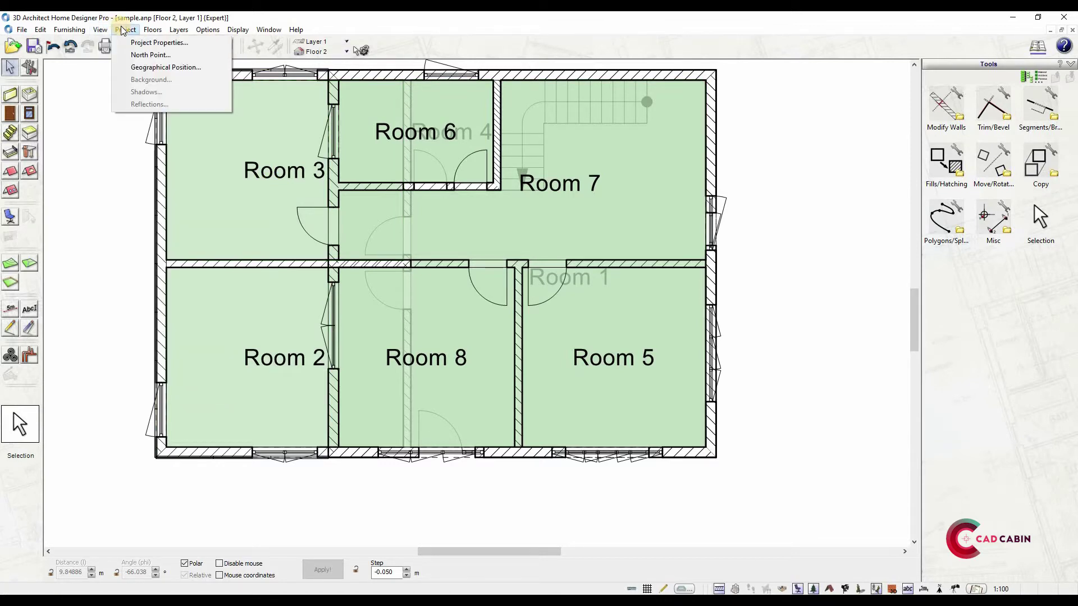
{"action": "mouse_move", "coordinate": [160, 33]}
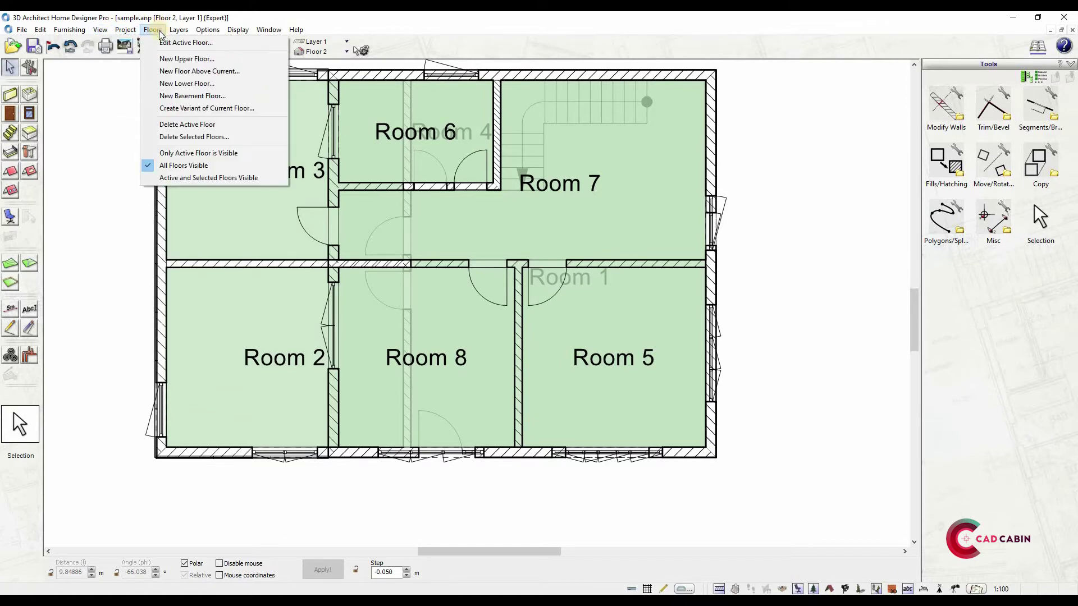
{"action": "left_click", "coordinate": [189, 155]}
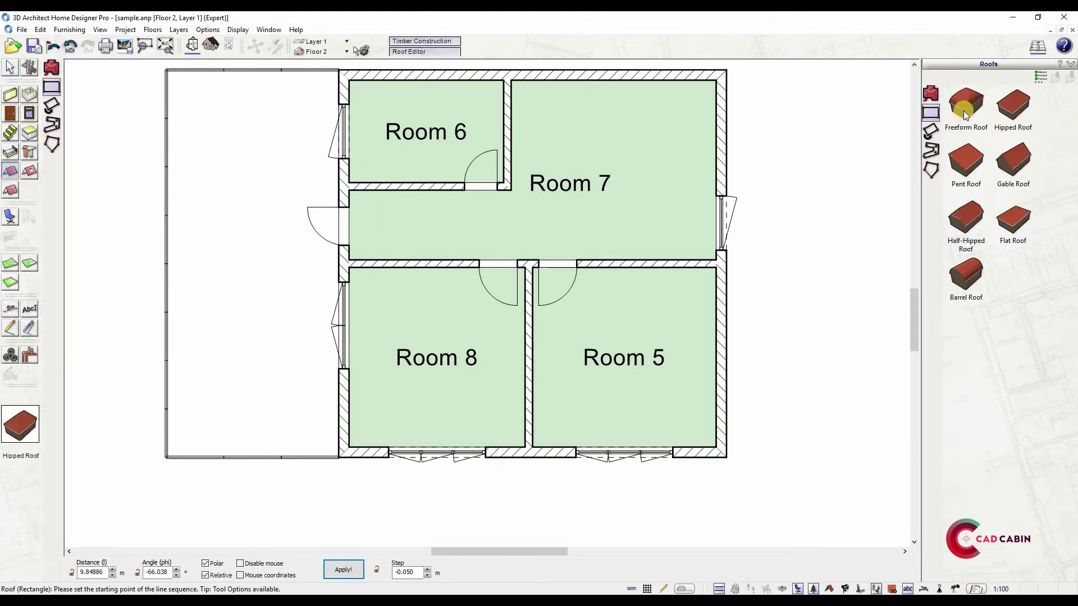
- Draw a hipped roof from the top-left to bottom-right wall corner, transferring only exterior walls
{"action": "left_click", "coordinate": [1020, 108]}
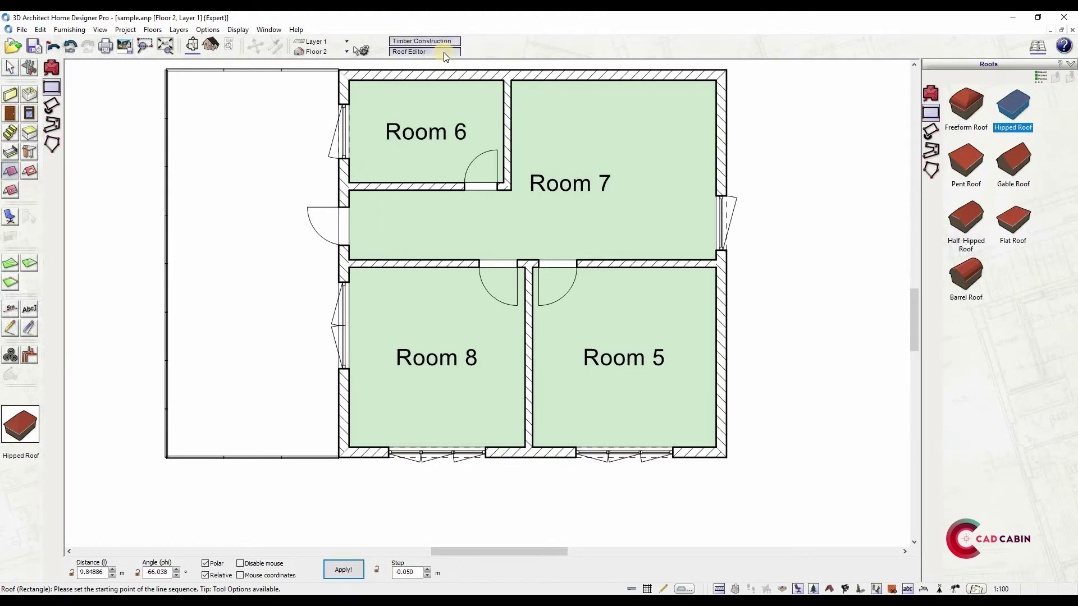
{"action": "left_click", "coordinate": [361, 52]}
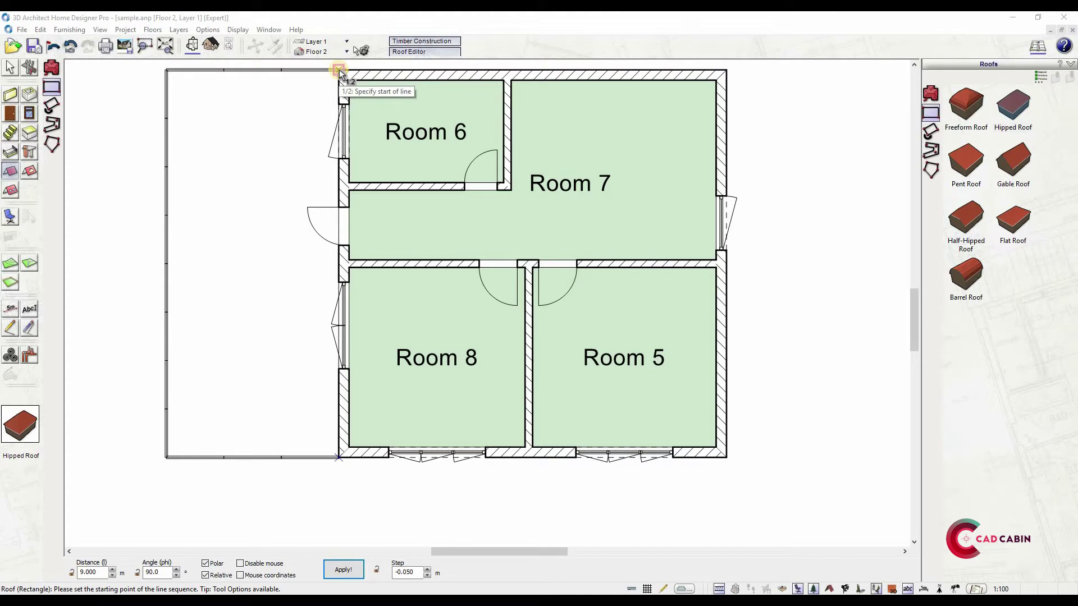
{"action": "left_click", "coordinate": [338, 70]}
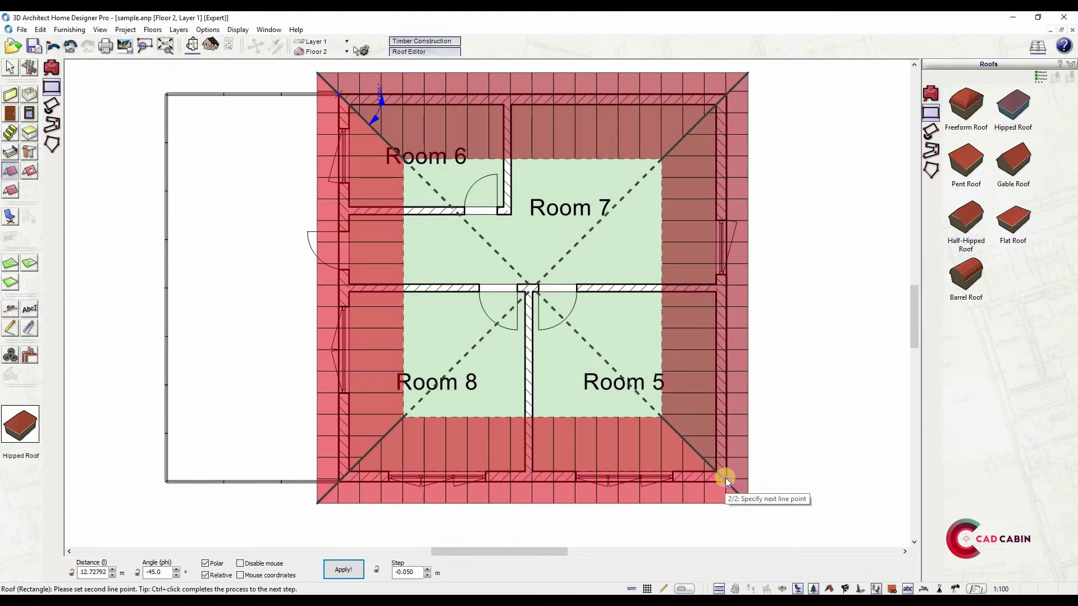
{"action": "left_click", "coordinate": [726, 477]}
{"action": "left_click", "coordinate": [531, 296]}
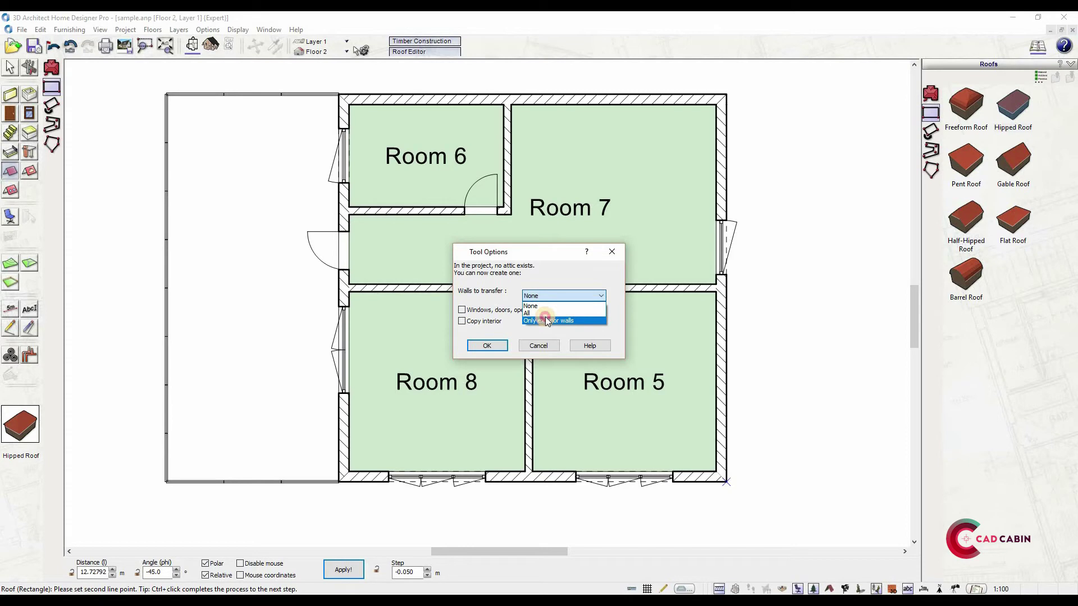
{"action": "left_click", "coordinate": [544, 320]}
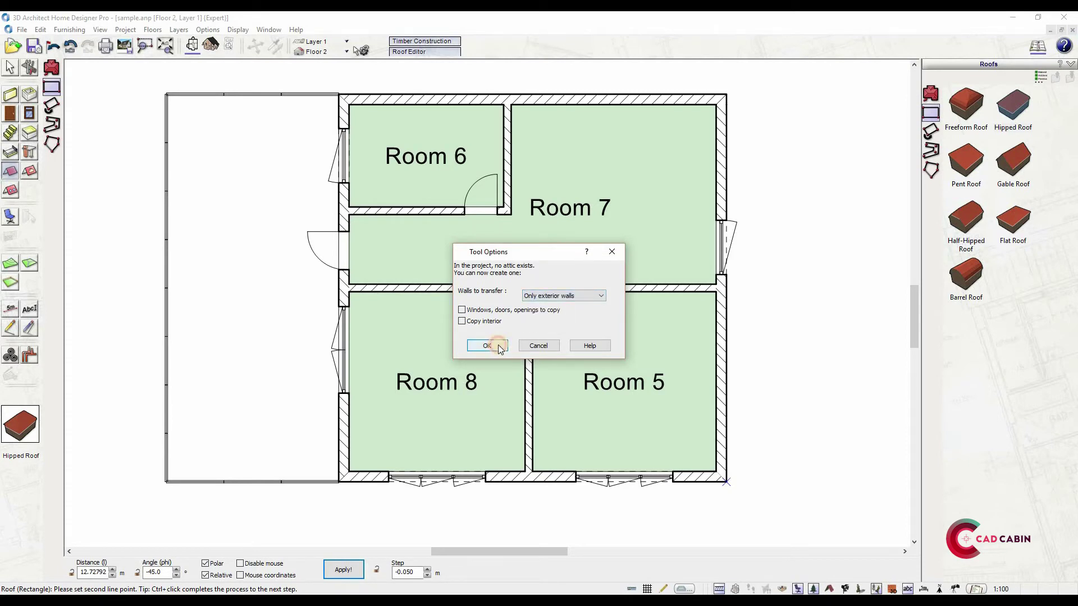
{"action": "left_click", "coordinate": [487, 345]}
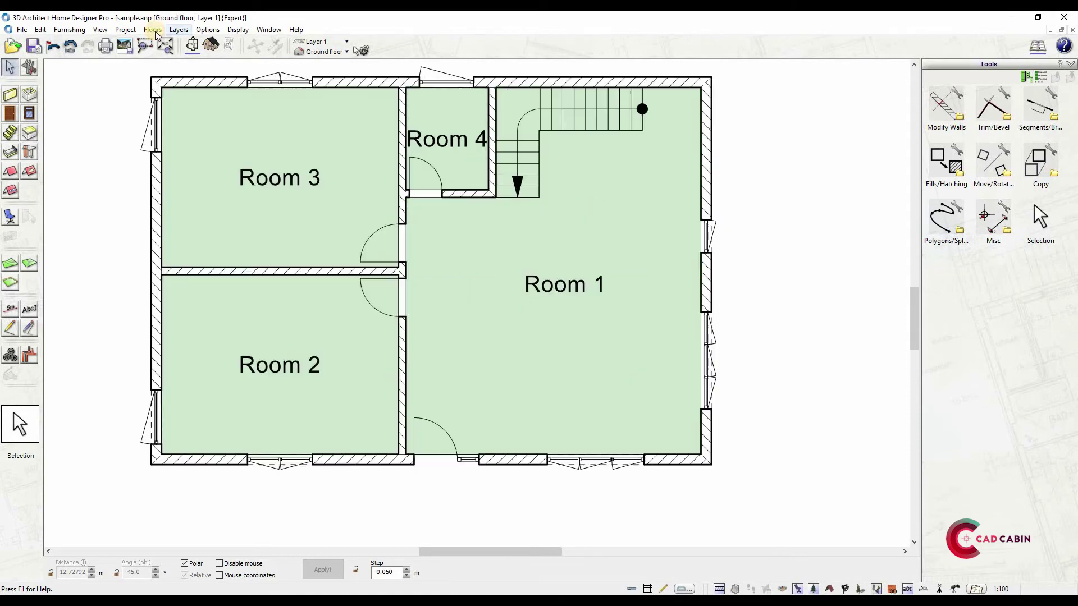
- Make all floors visible on the plan and switch to the 3D Furnishing view
{"action": "left_click", "coordinate": [152, 29]}
{"action": "left_click", "coordinate": [186, 166]}
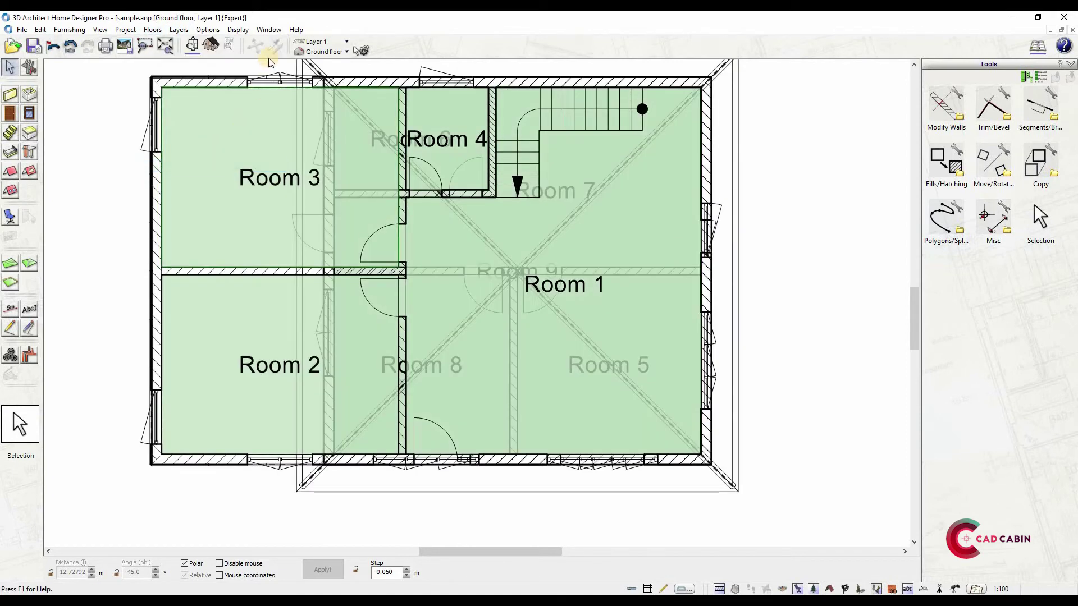
{"action": "left_click", "coordinate": [211, 44]}
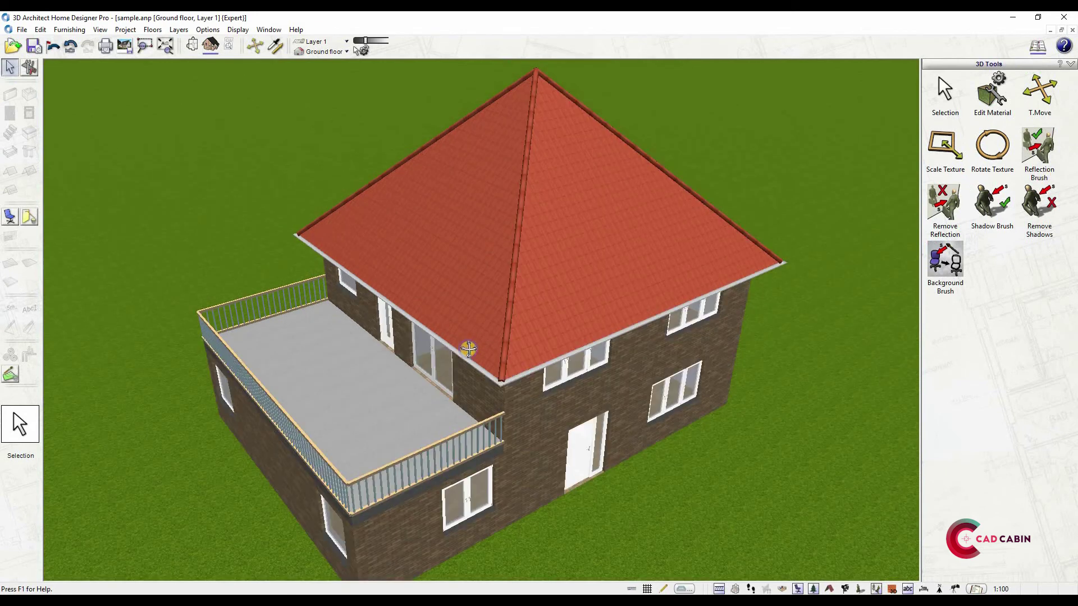
- Orbit to a level front view of the roofed house, then return to the 2D plan
{"action": "left_click_drag", "start_coordinate": [469, 349], "coordinate": [643, 207]}
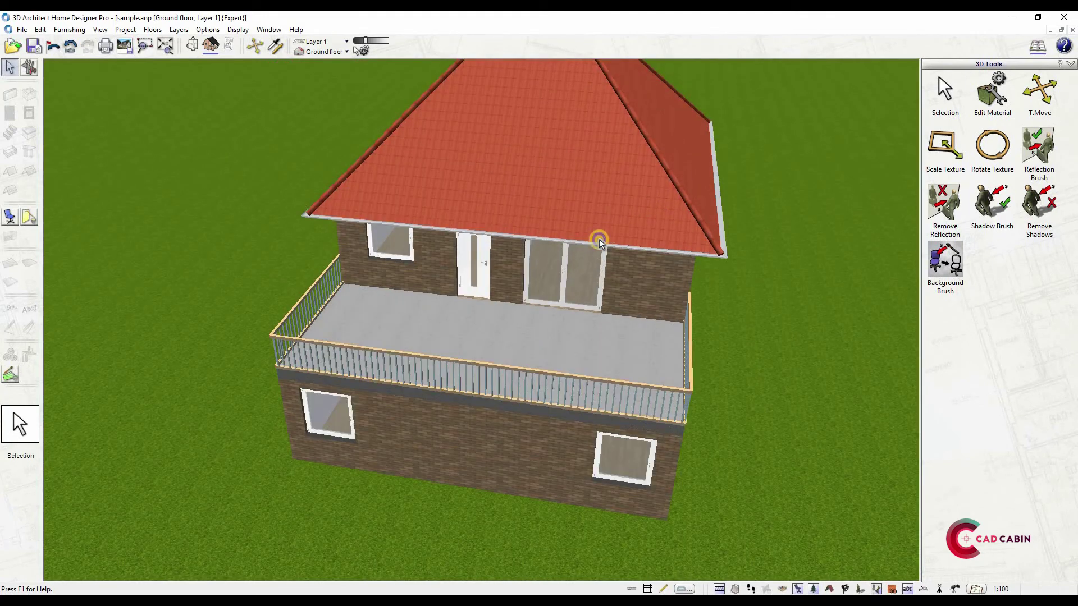
{"action": "left_click_drag", "start_coordinate": [599, 241], "coordinate": [544, 275]}
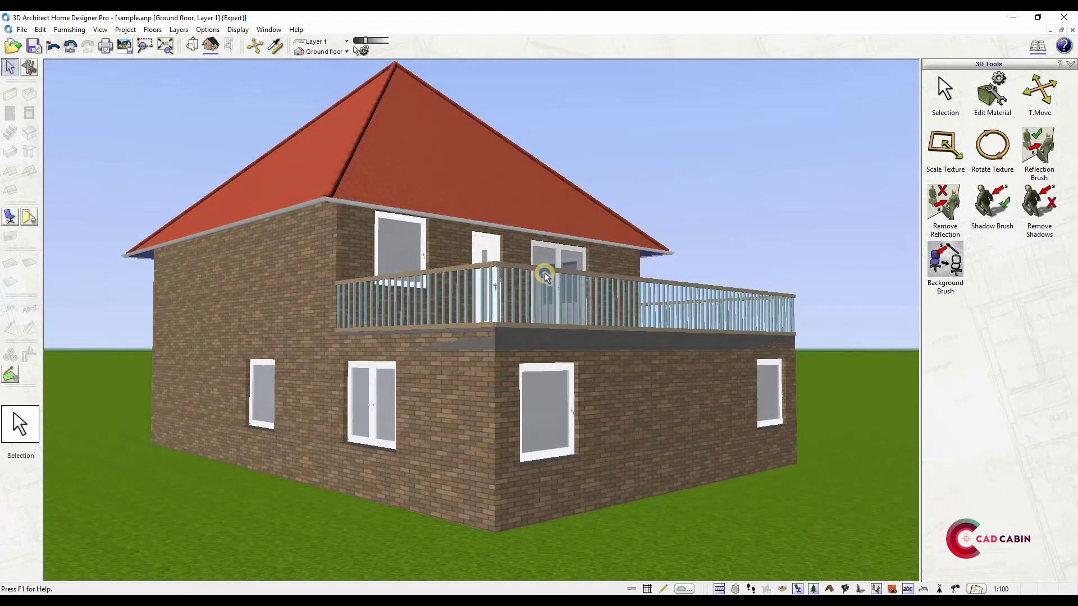
{"action": "left_click", "coordinate": [192, 48]}
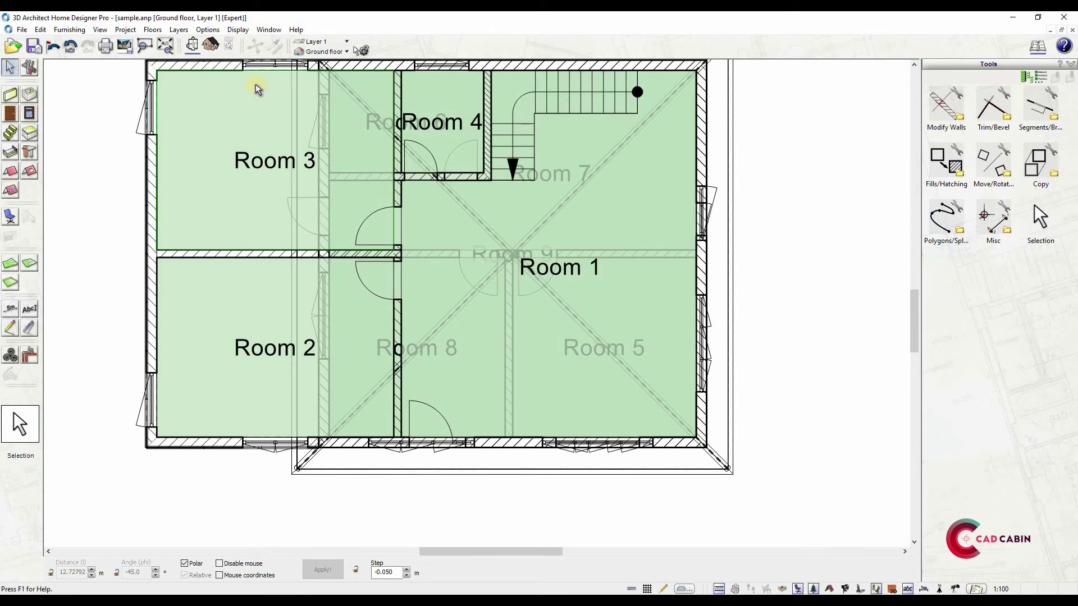